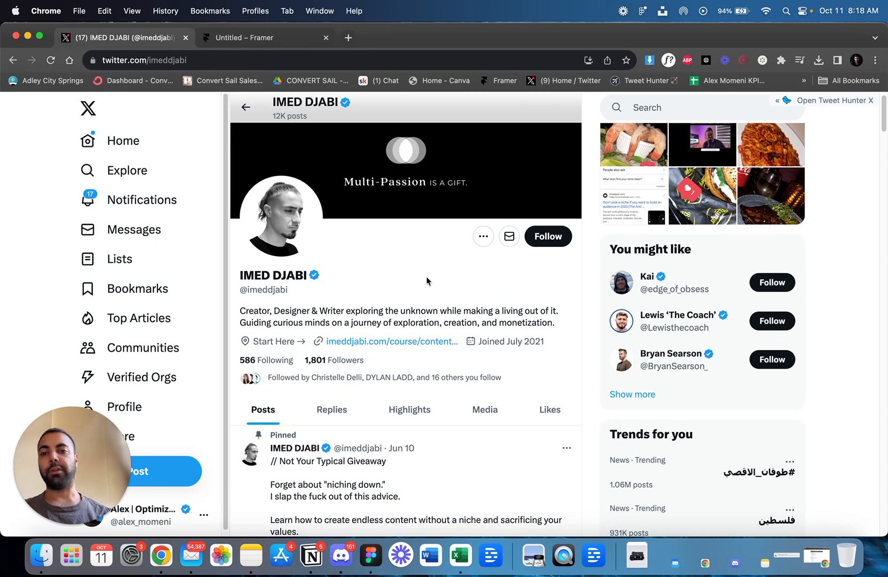
Open the course landing page linked in the X profile's bio as the design reference.
scroll(430, 285, up, 1)
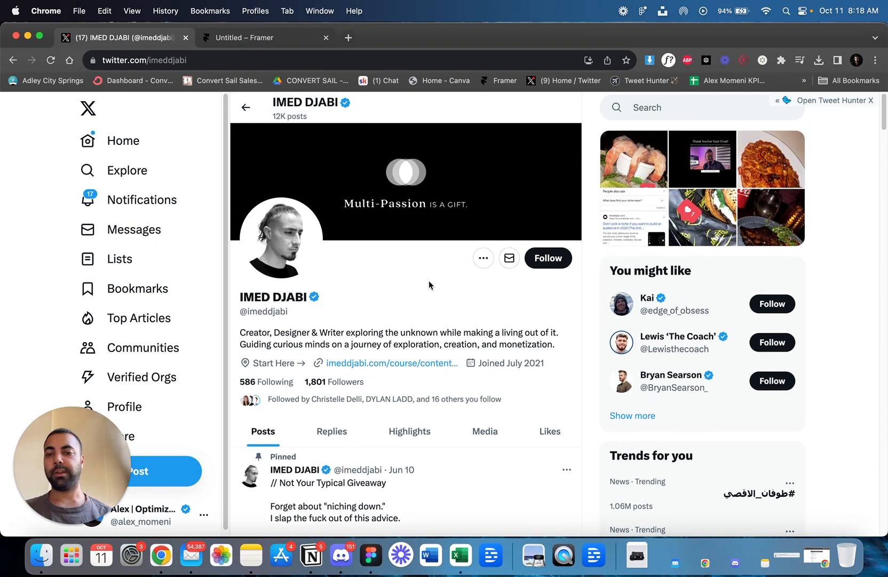
click(390, 364)
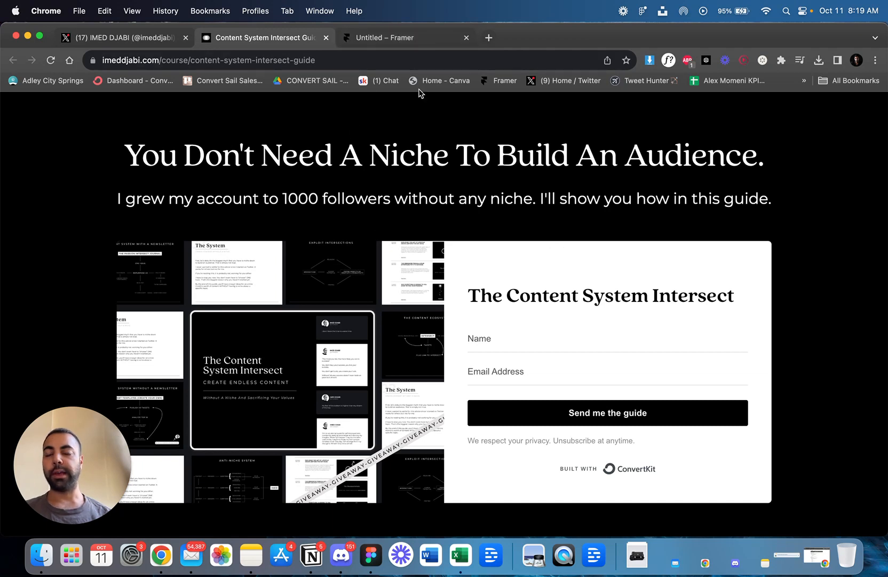
Switch to the untitled Framer project, show its layers and select the Desktop breakpoint.
click(398, 39)
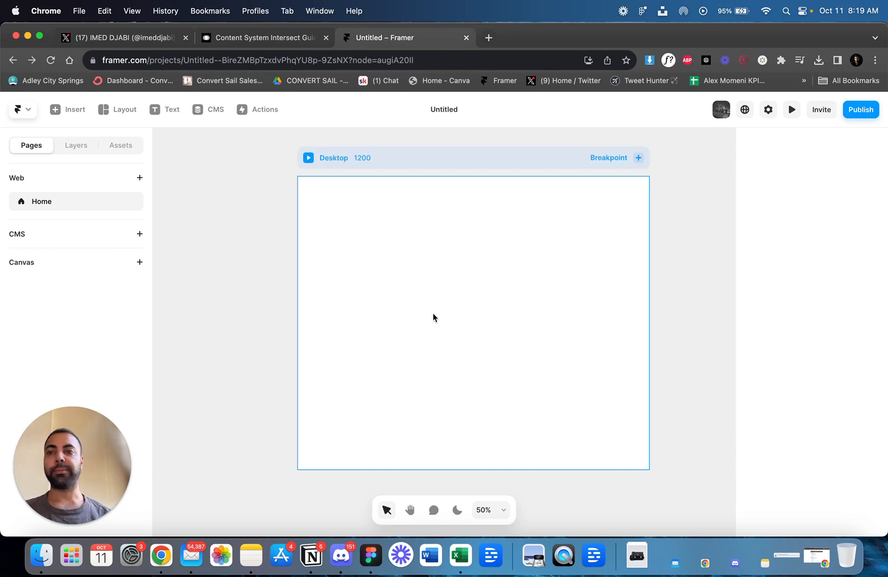
scroll(433, 315, right, 2)
click(72, 146)
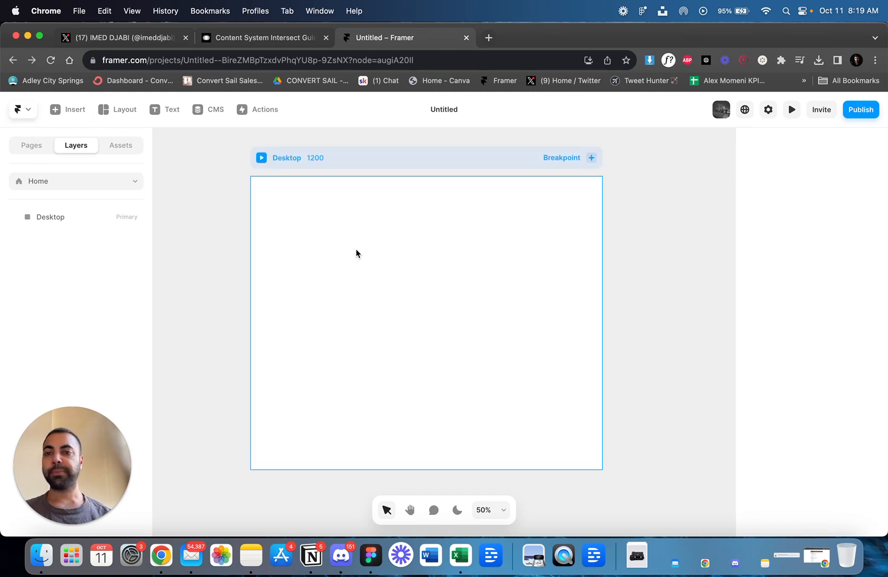
click(376, 157)
click(239, 33)
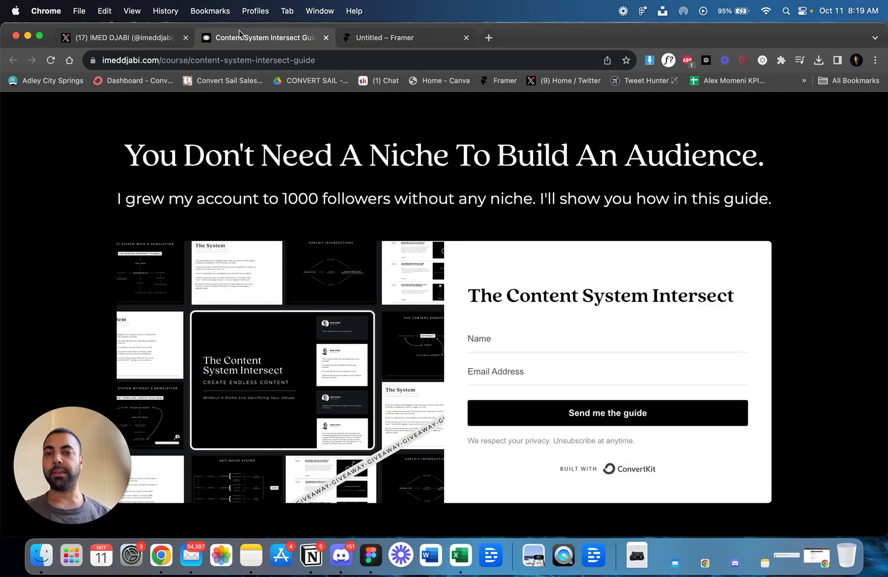
click(377, 37)
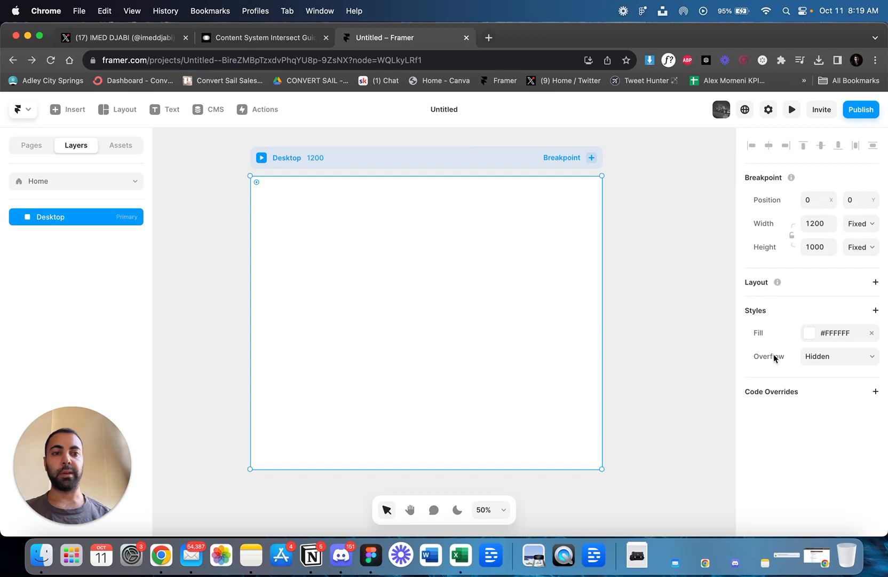
Give the Desktop frame a linear gradient fill from #968D8D to #2D2A2A.
click(829, 335)
click(684, 355)
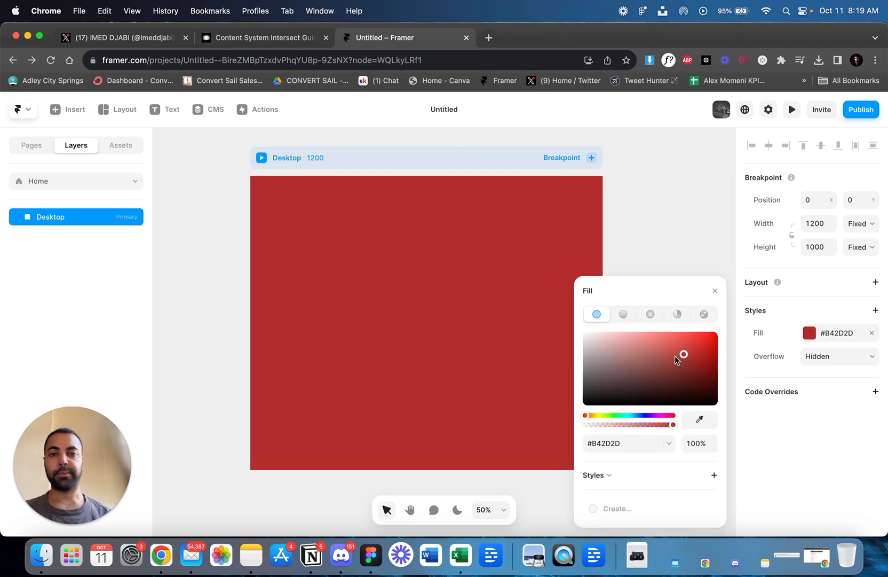
mouse_move(600, 381)
mouse_down()
mouse_move(589, 364)
mouse_move(591, 375)
mouse_move(599, 347)
mouse_move(591, 365)
mouse_up()
click(623, 314)
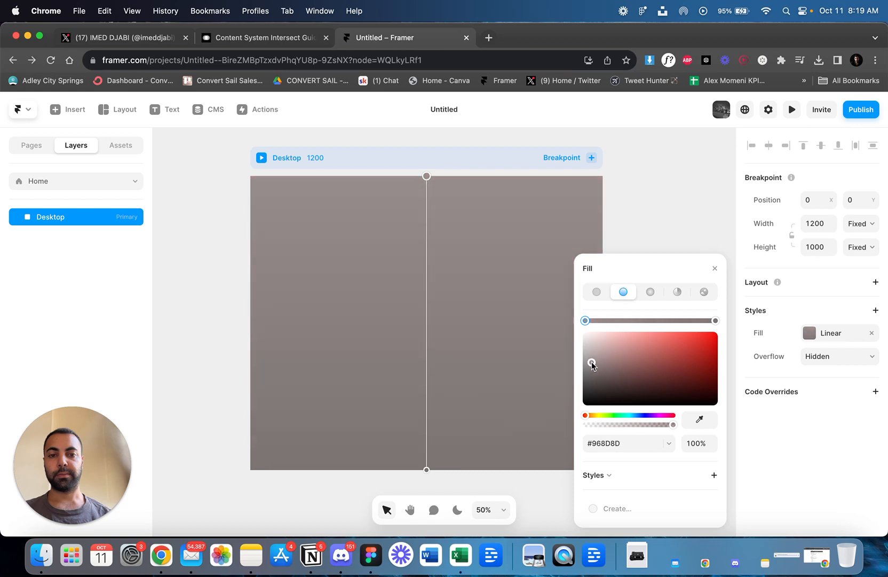
click(715, 321)
drag(591, 370, 592, 394)
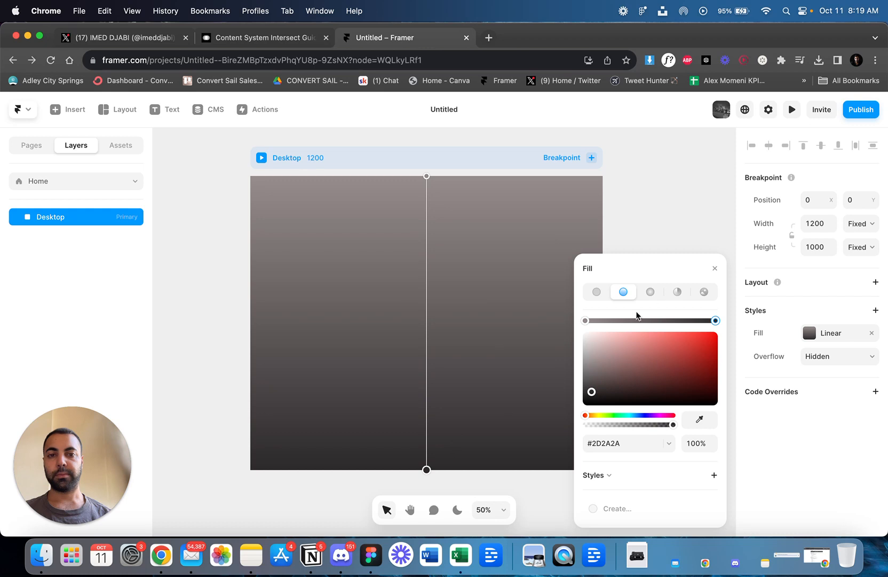
Run the gradient diagonally from the frame's upper-left to lower-right corner, with a #CECACA start and a darker grey end.
scroll(458, 377, right, 1)
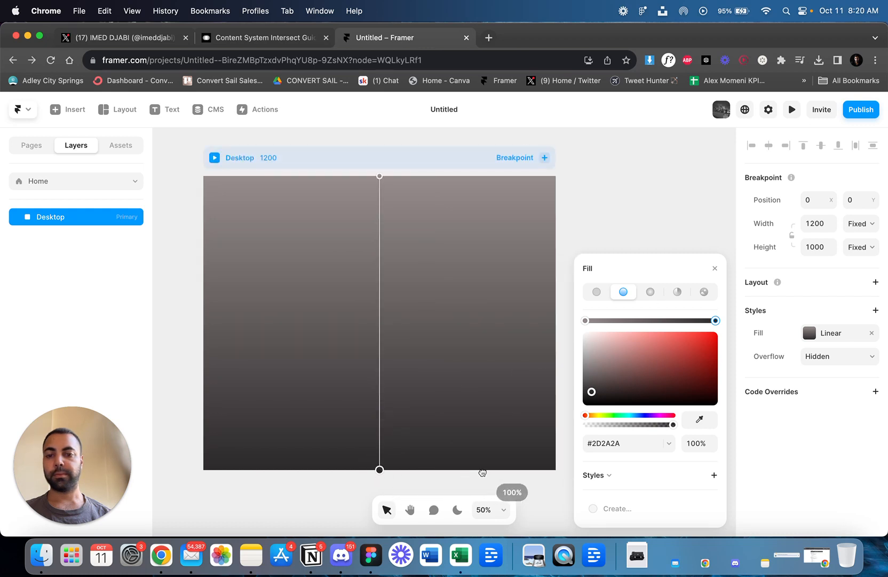
drag(380, 470, 534, 459)
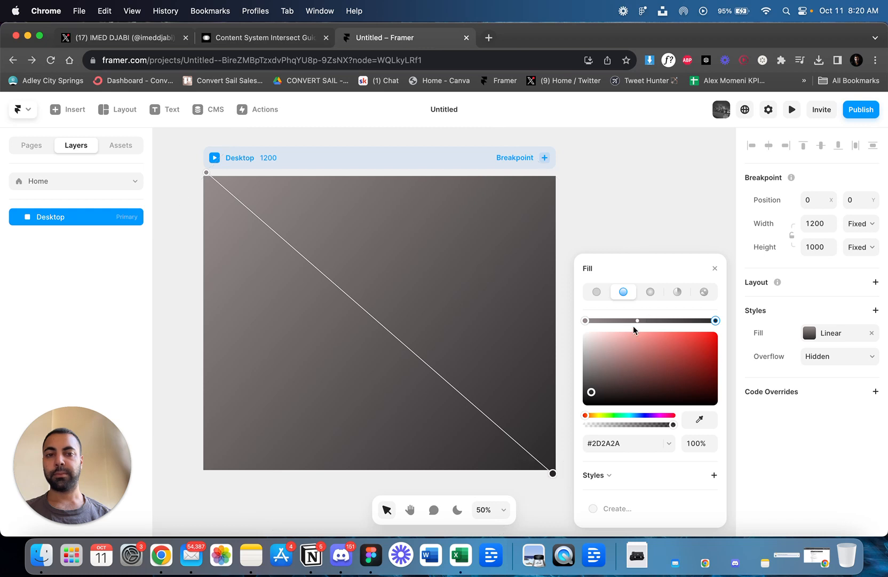
click(590, 351)
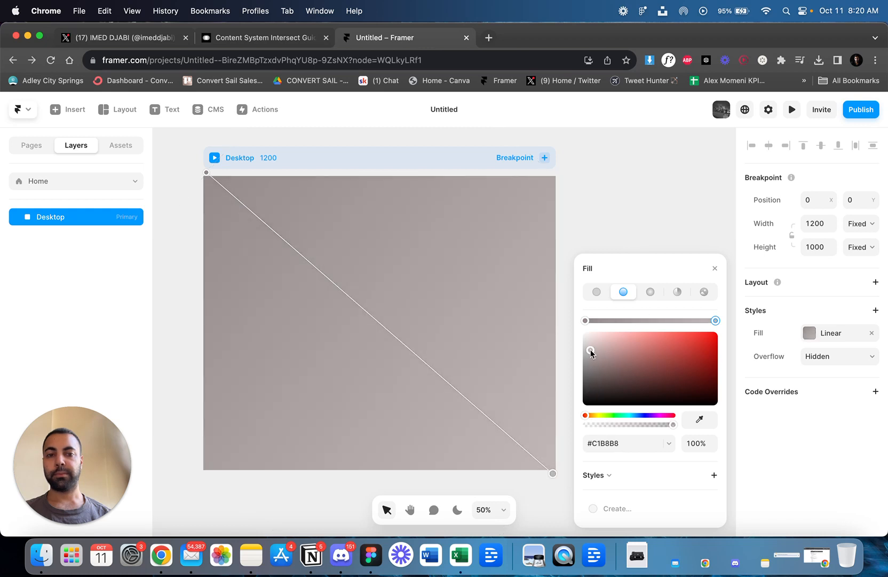
click(586, 320)
drag(589, 344, 591, 381)
click(715, 320)
click(715, 268)
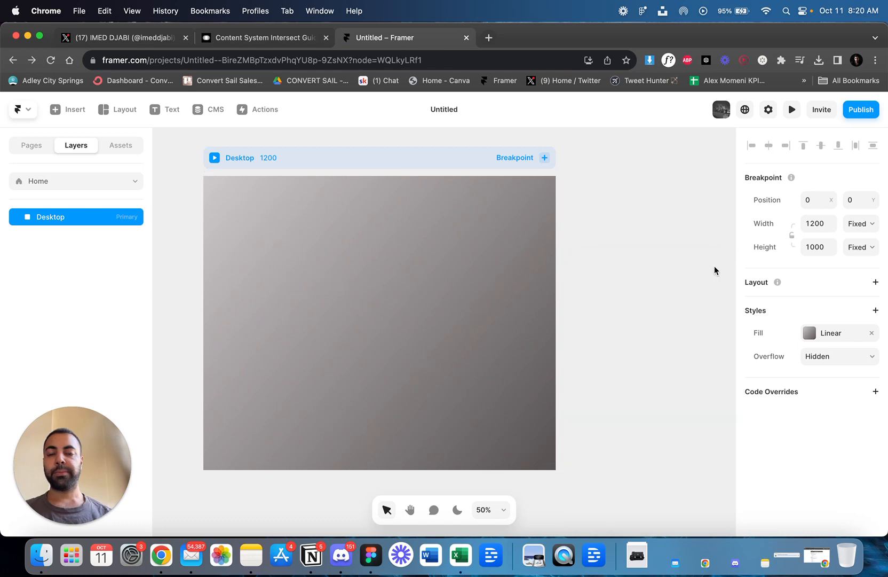
Change the Desktop frame's fill to solid black #000000 to match the reference landing page's background.
click(261, 39)
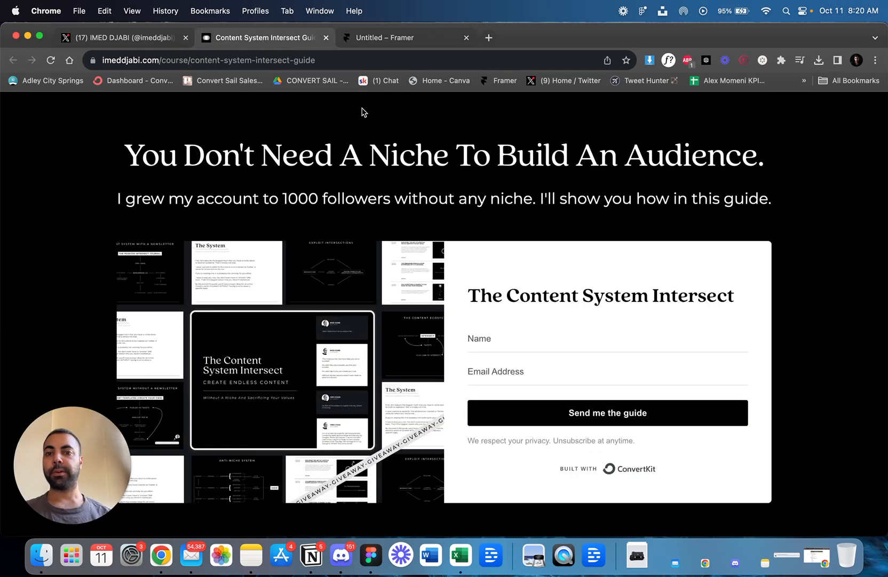
click(389, 45)
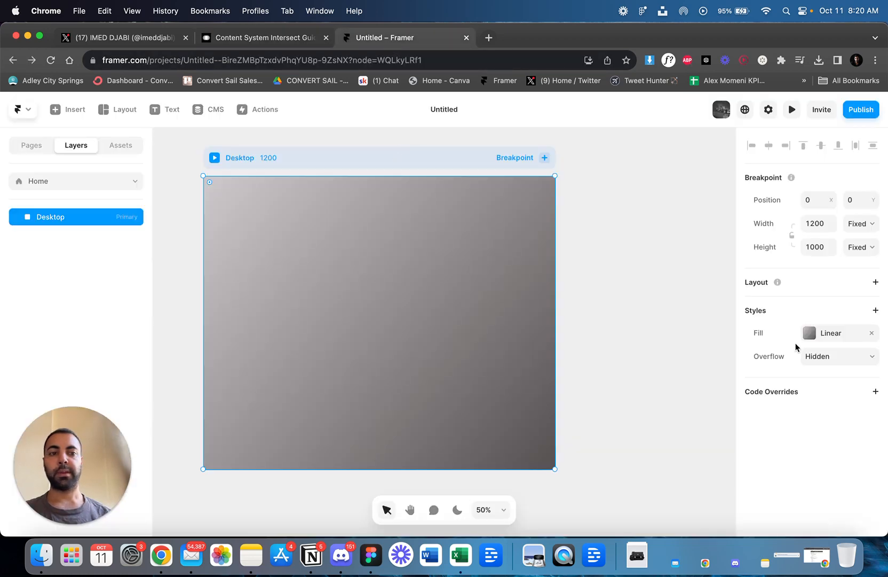
click(810, 333)
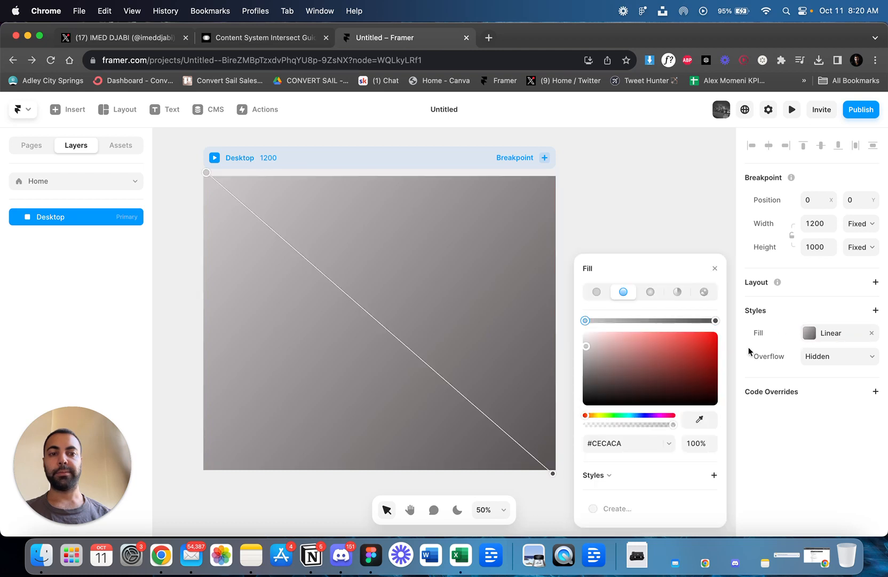
click(597, 292)
drag(596, 358, 578, 388)
click(713, 269)
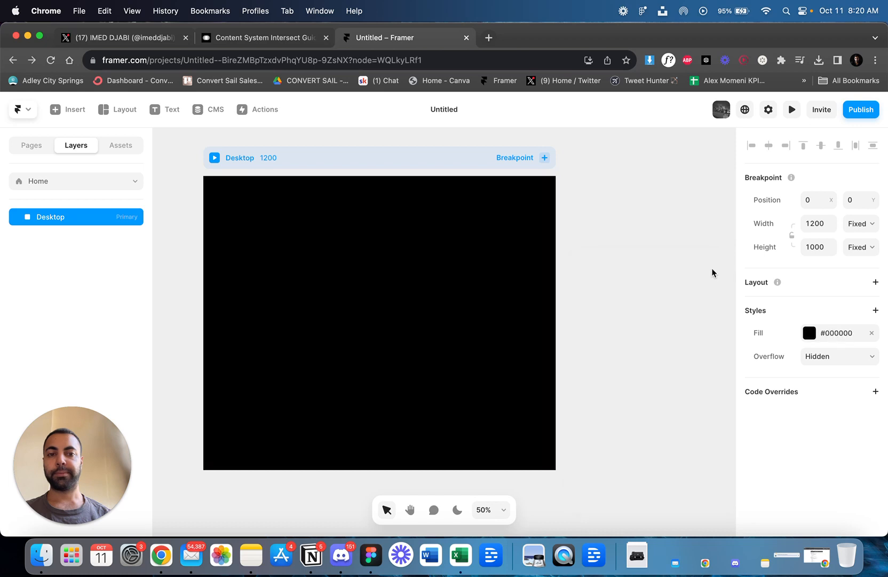
click(287, 38)
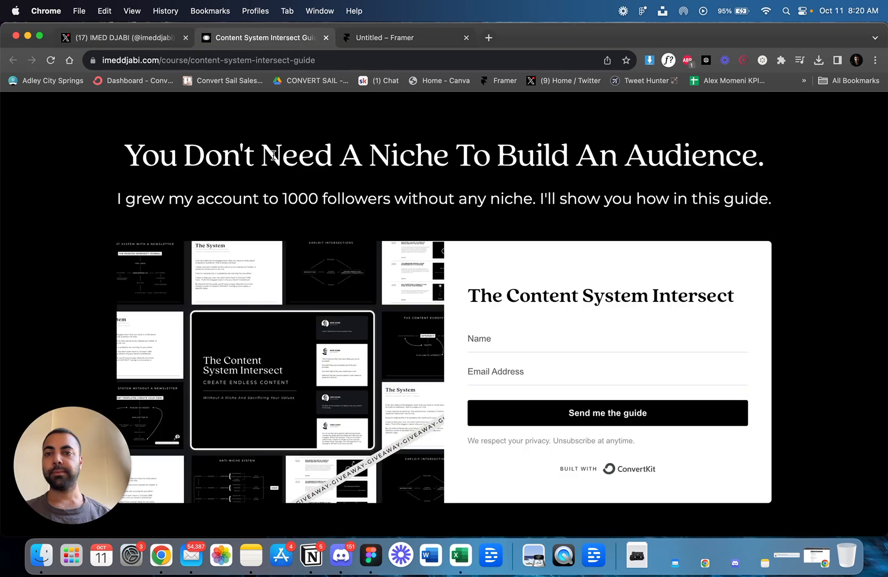
click(378, 39)
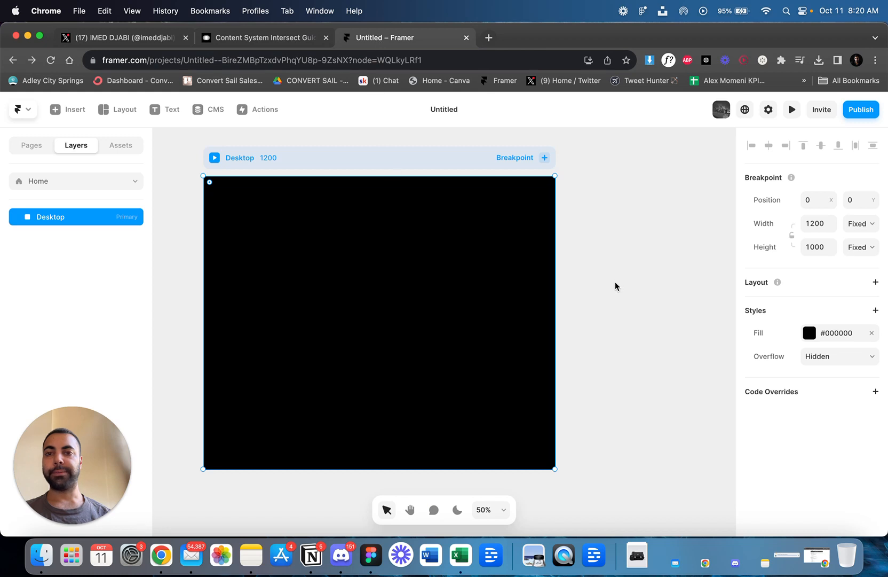
Search the insertable elements for "sectio" and examine the section layouts for one resembling the reference page.
scroll(615, 282, left, 1)
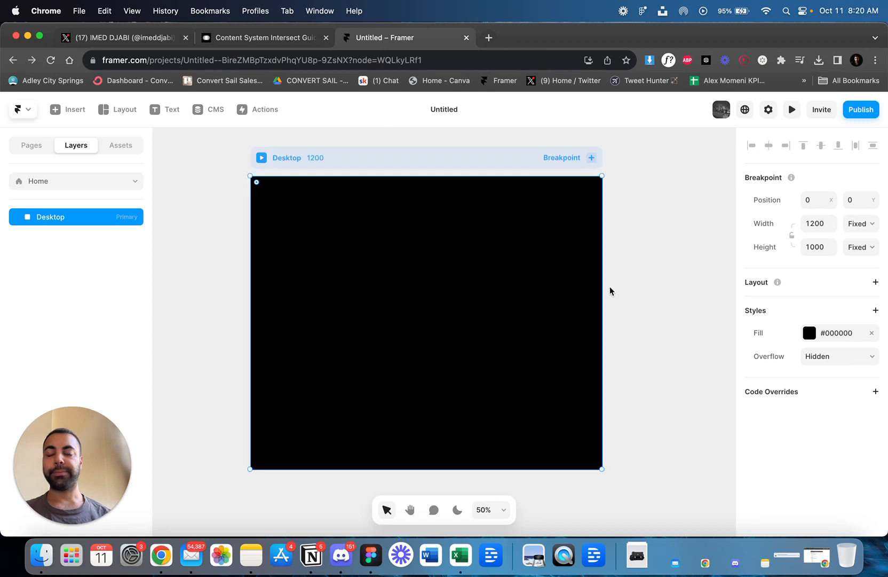
click(67, 113)
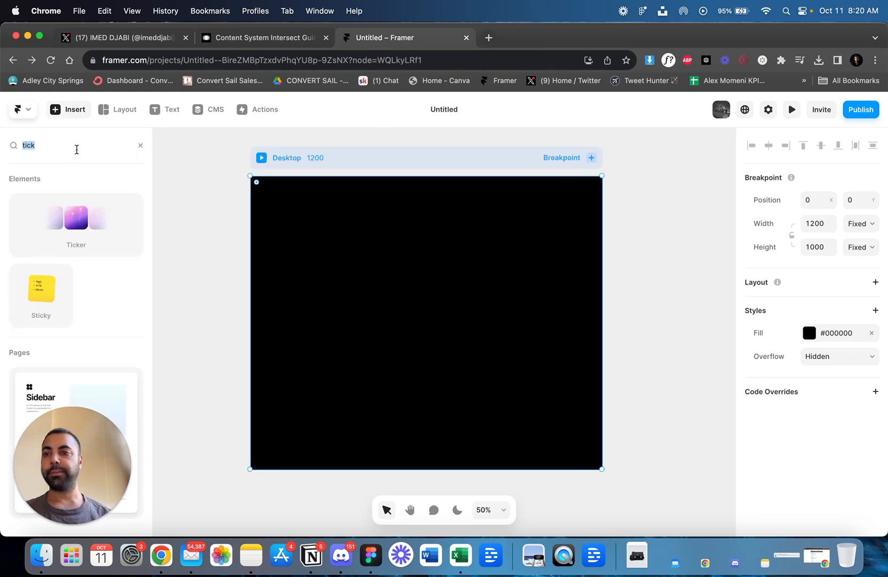
text(sectio)
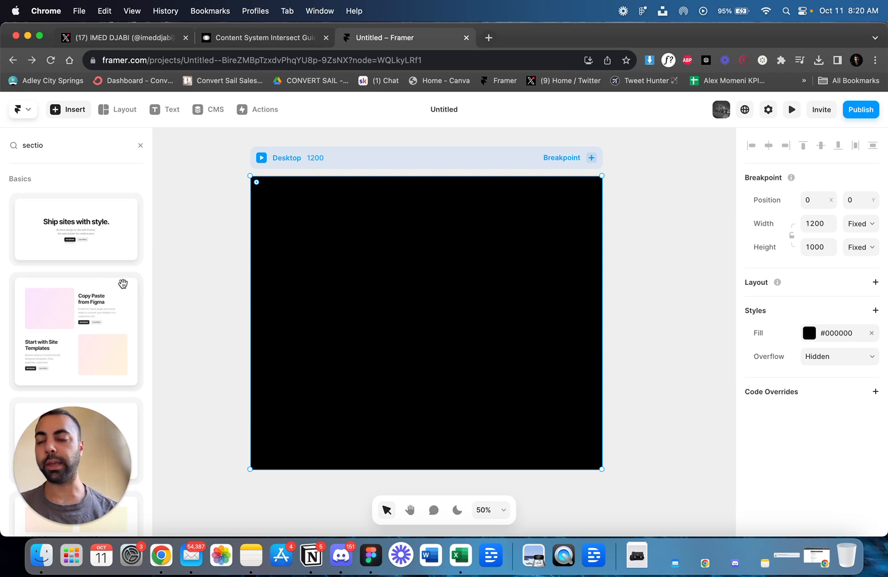
scroll(95, 257, down, 2)
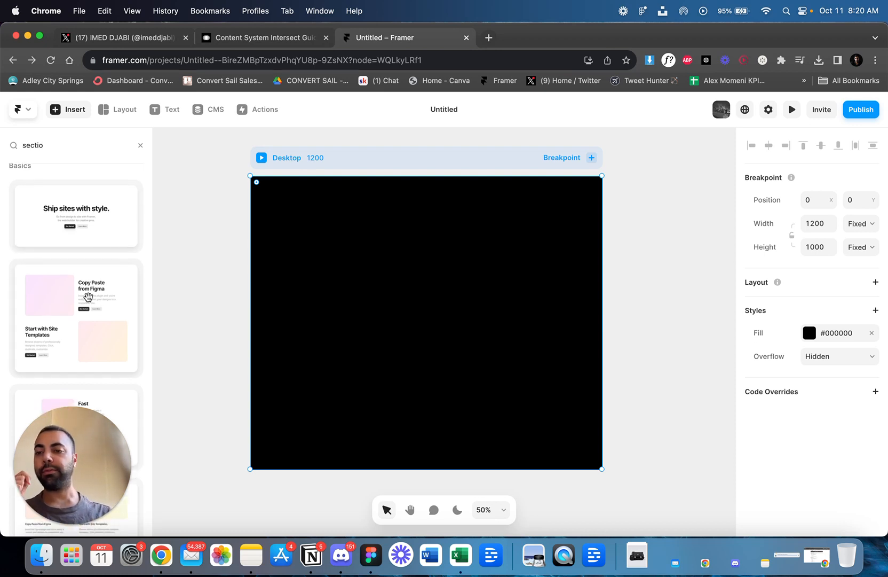
scroll(94, 320, down, 7)
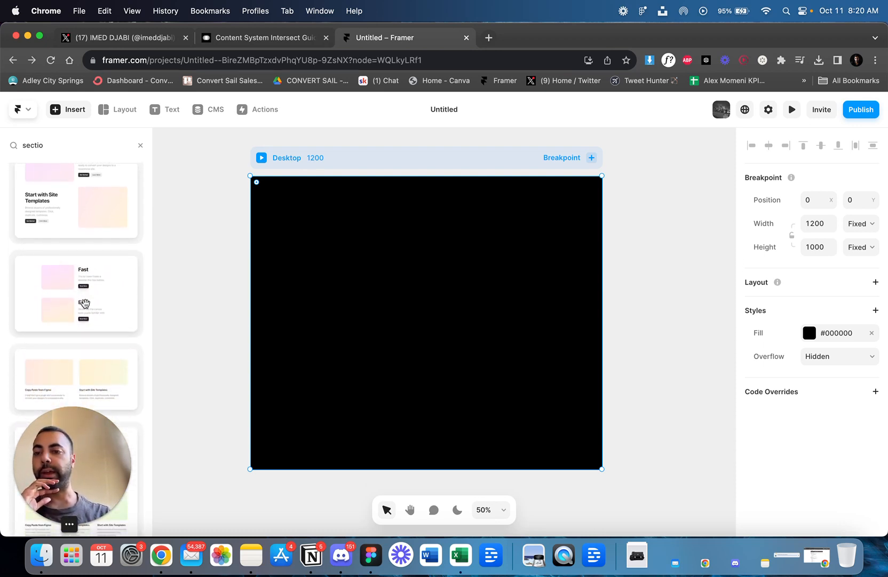
scroll(87, 307, down, 6)
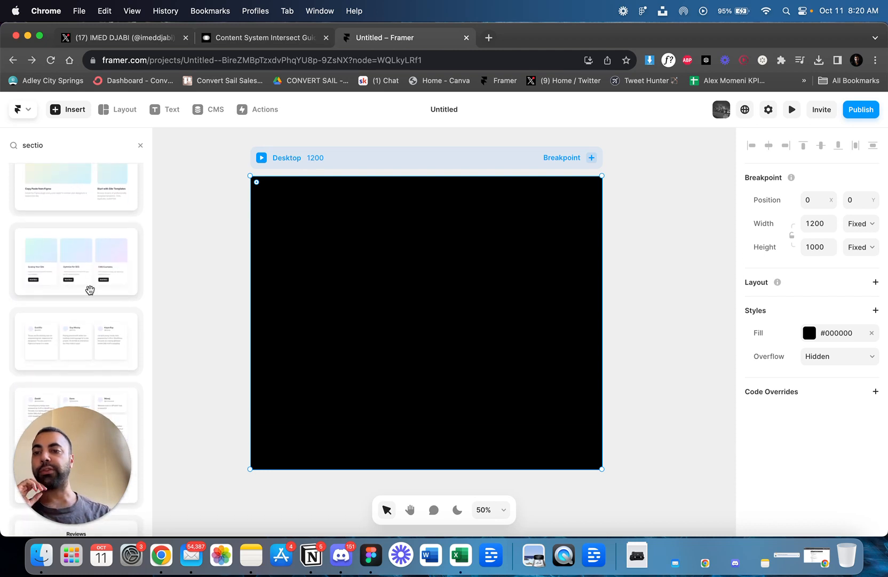
scroll(90, 289, down, 10)
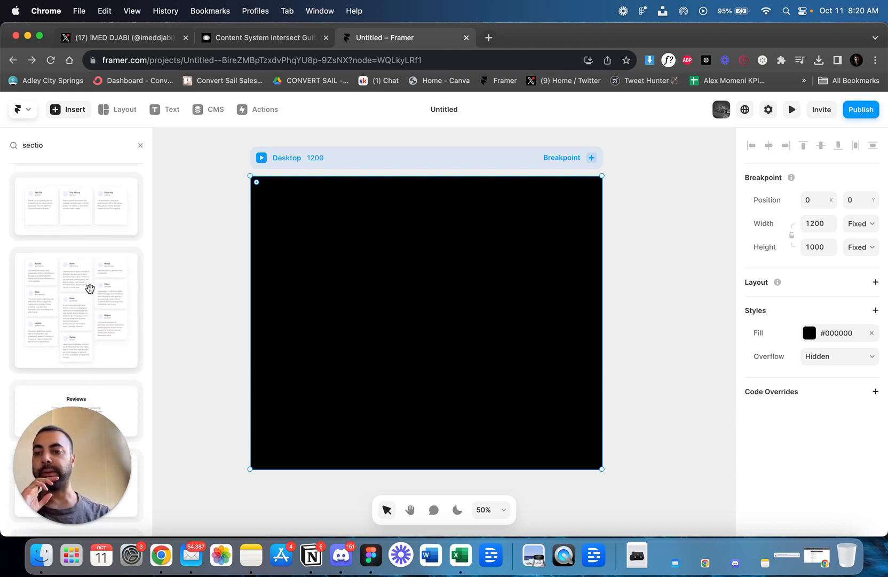
scroll(90, 288, down, 15)
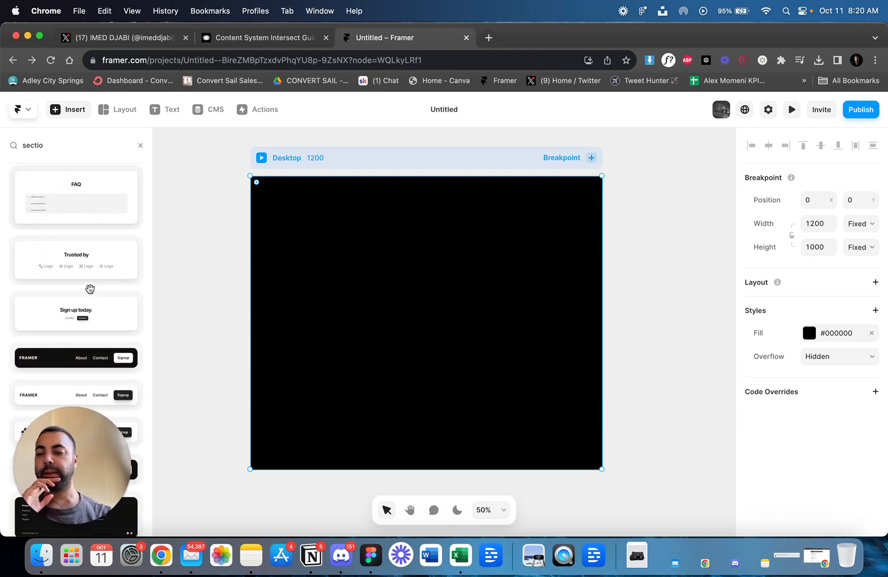
scroll(90, 288, up, 15)
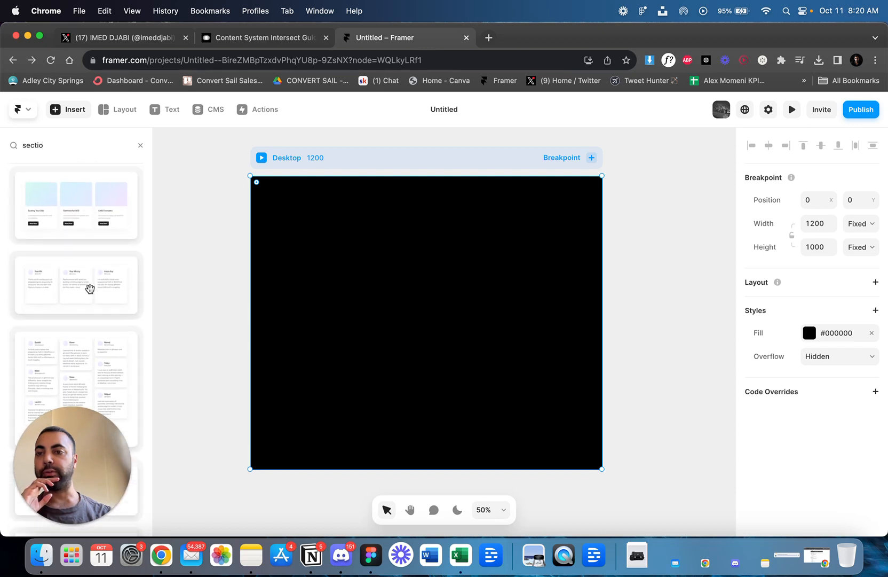
scroll(90, 288, up, 8)
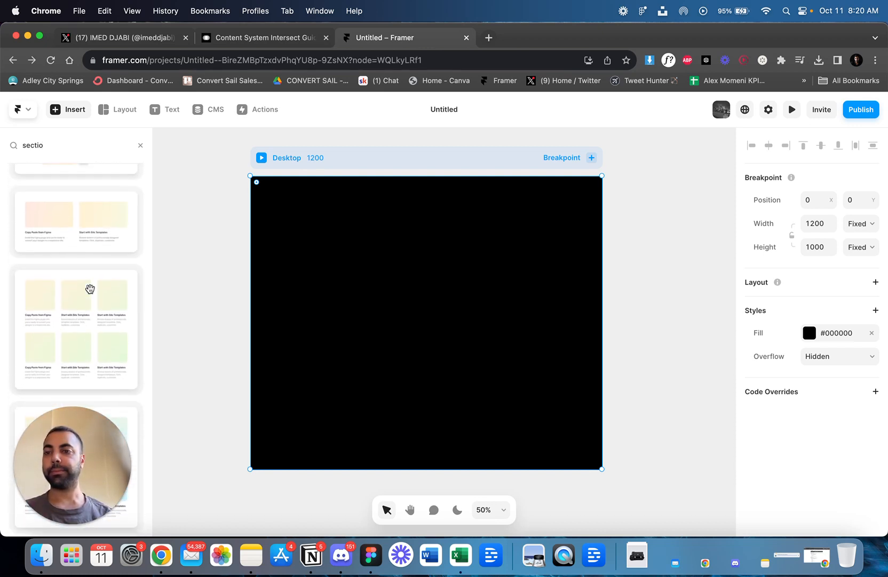
scroll(90, 288, up, 6)
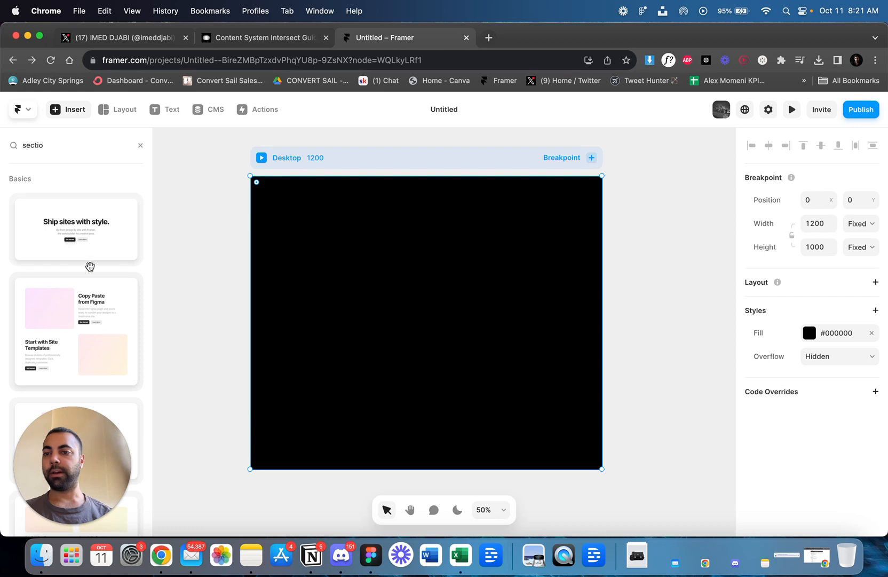
Clear the element search and insert the "Add Sections or Complete Pages" section with text beside an image area into the Desktop frame.
text(hero)
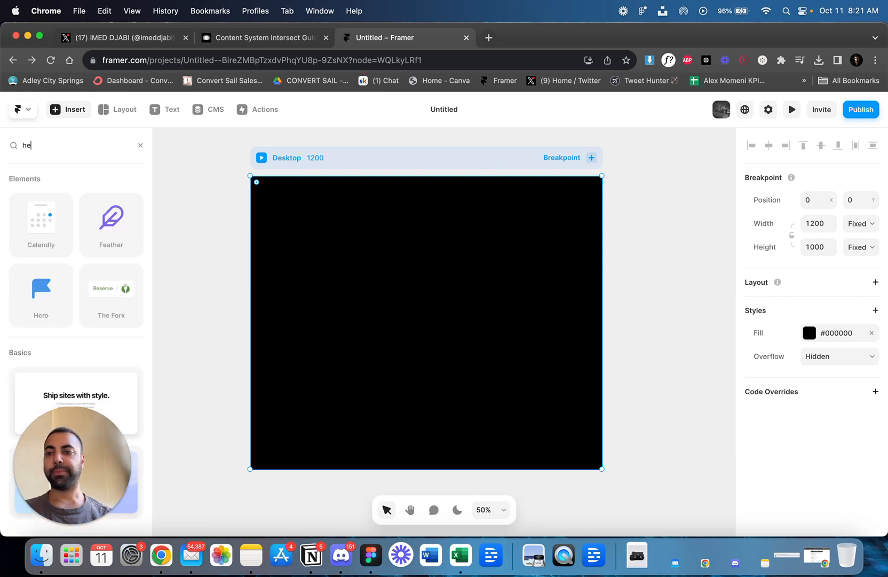
key(BackSpace)
key(BackSpace)
key(BackSpace)
key(BackSpace)
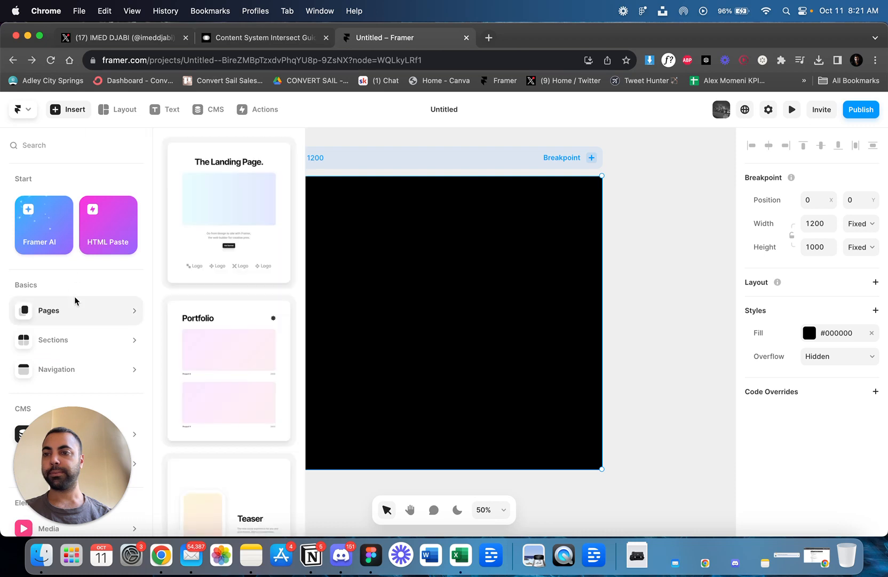
mouse_move(71, 340)
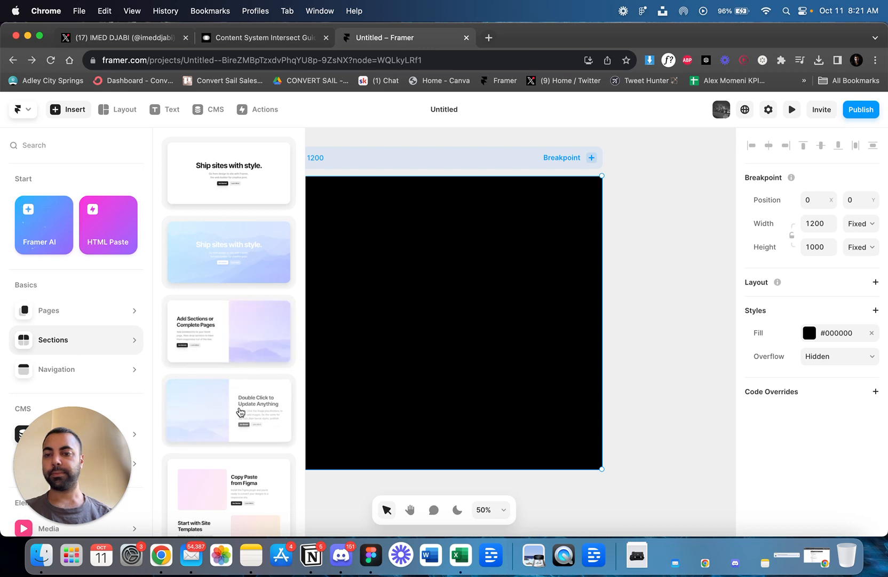
click(247, 344)
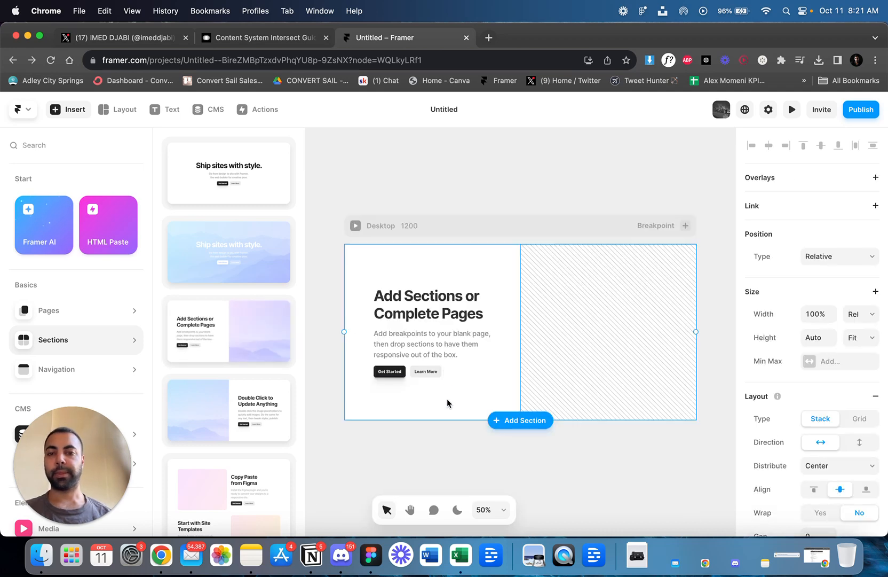
scroll(376, 333, right, 1)
scroll(377, 334, left, 1)
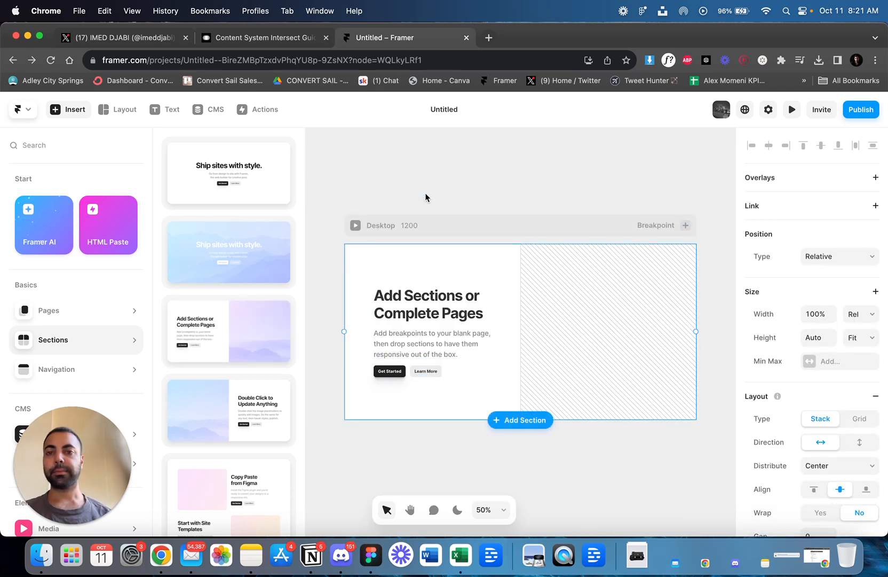
Scan the reference landing page with the image downloader extension to look for its guide collage image.
click(390, 161)
click(246, 38)
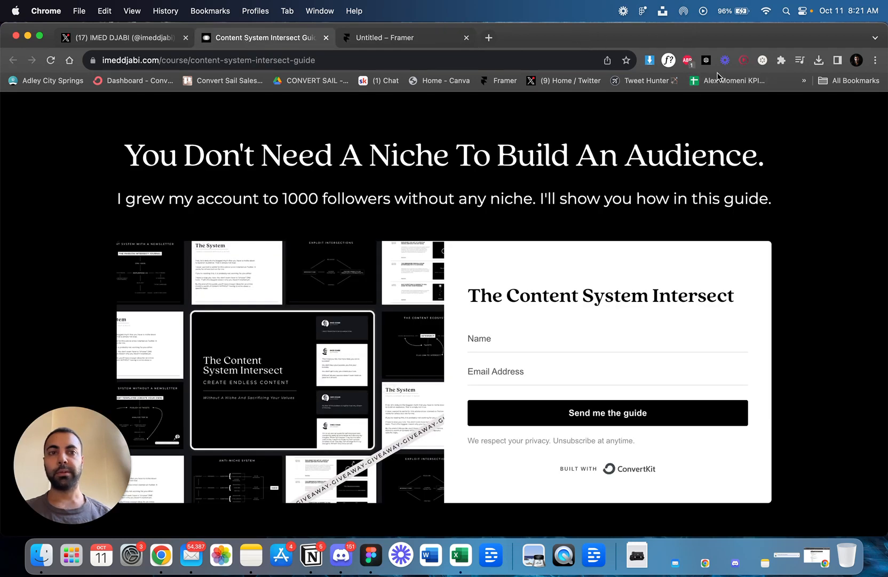
click(650, 60)
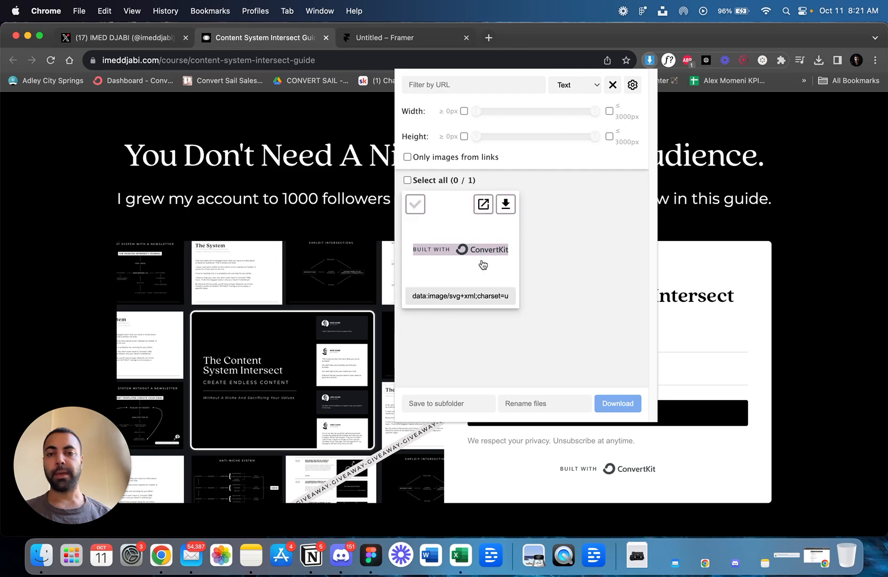
click(783, 304)
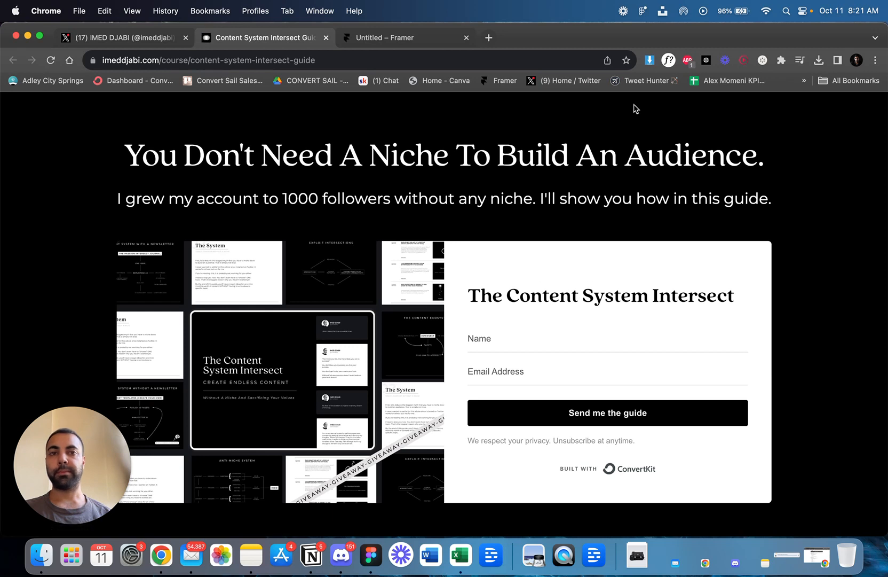
click(650, 60)
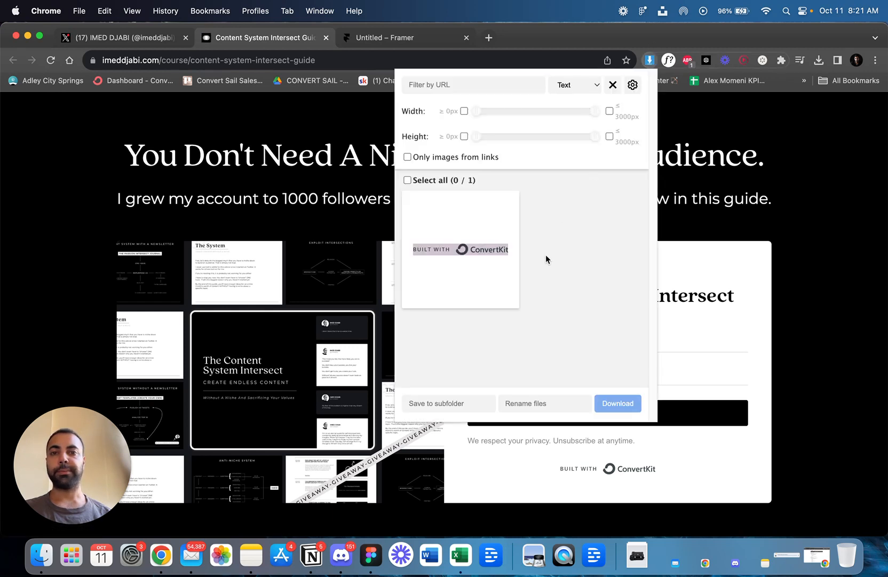
click(796, 270)
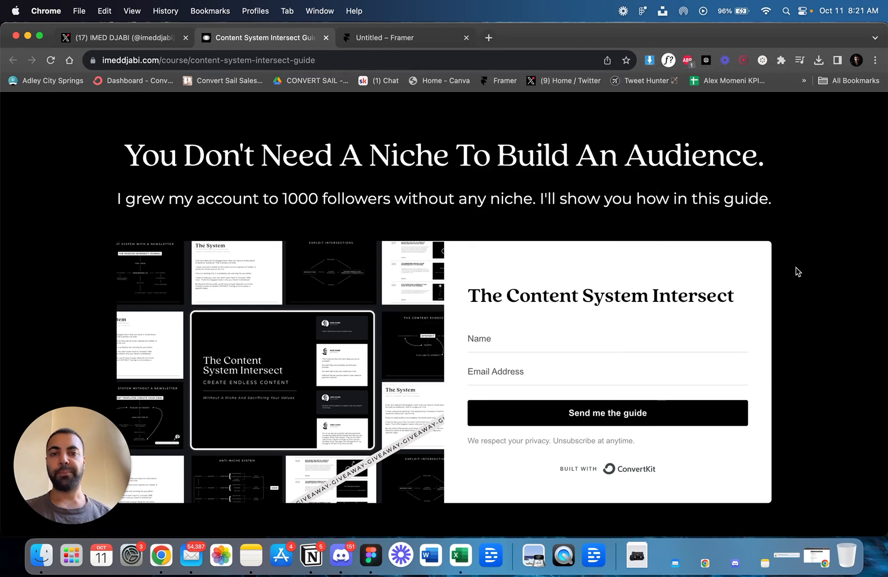
Save the reference landing page to Downloads as a complete webpage and check the saved files.
right_click(358, 333)
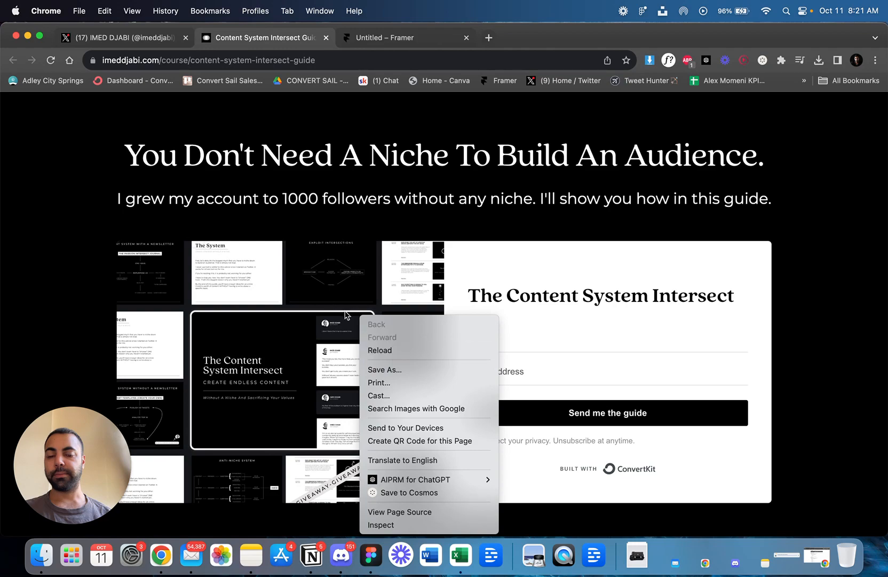
click(404, 370)
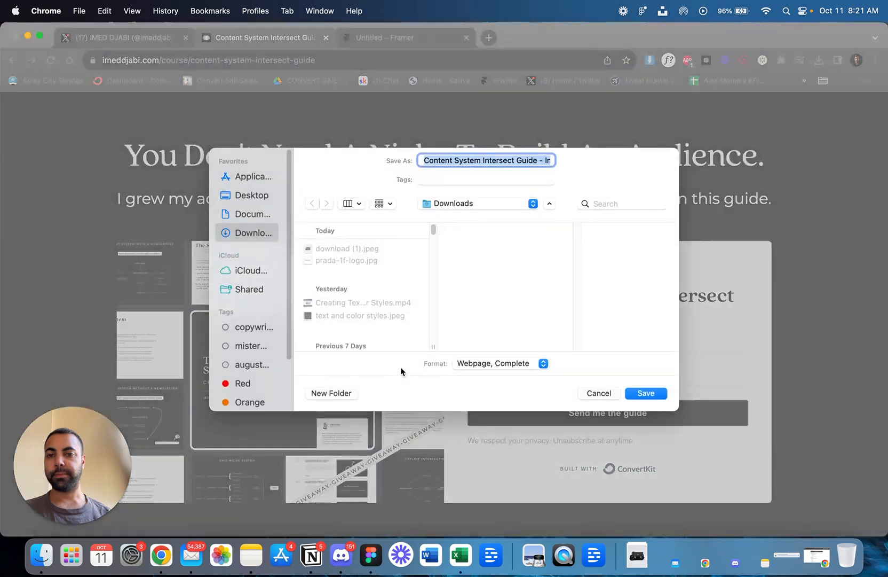
click(660, 393)
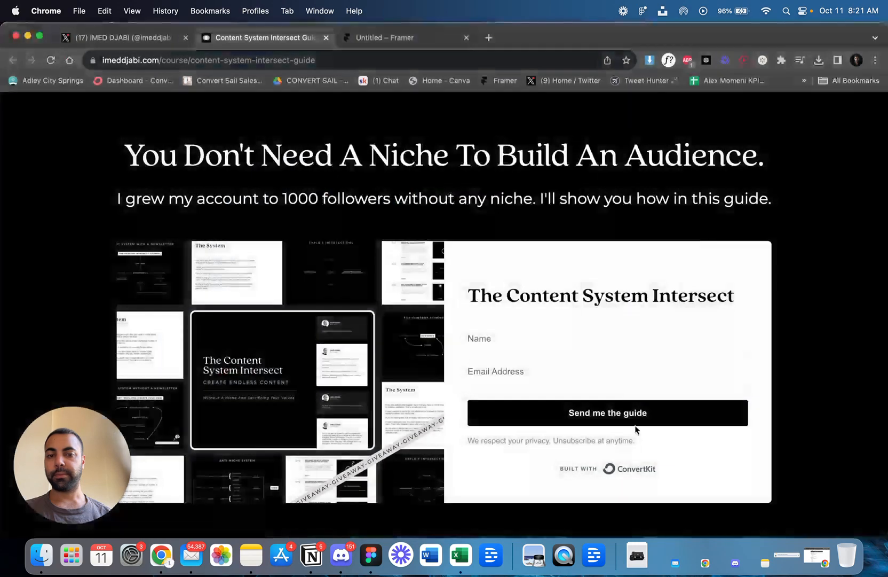
click(637, 556)
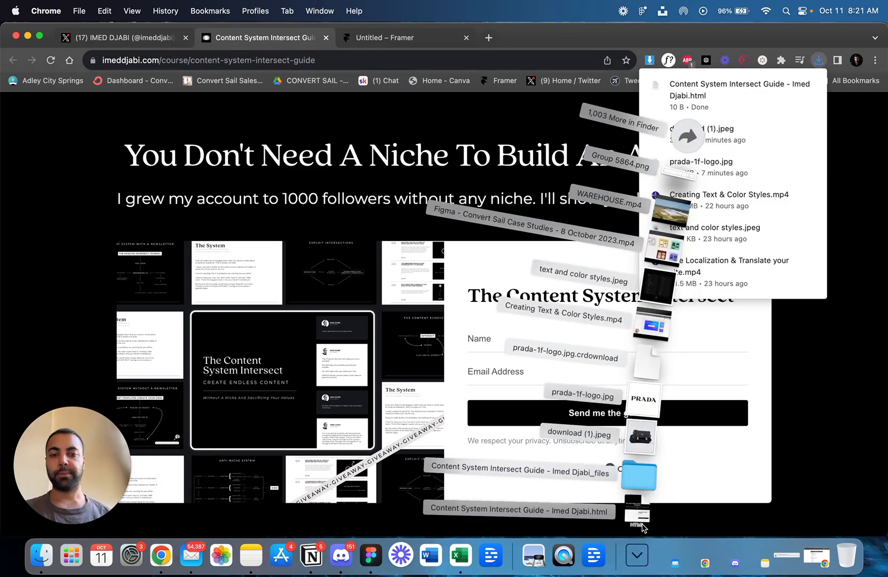
click(803, 412)
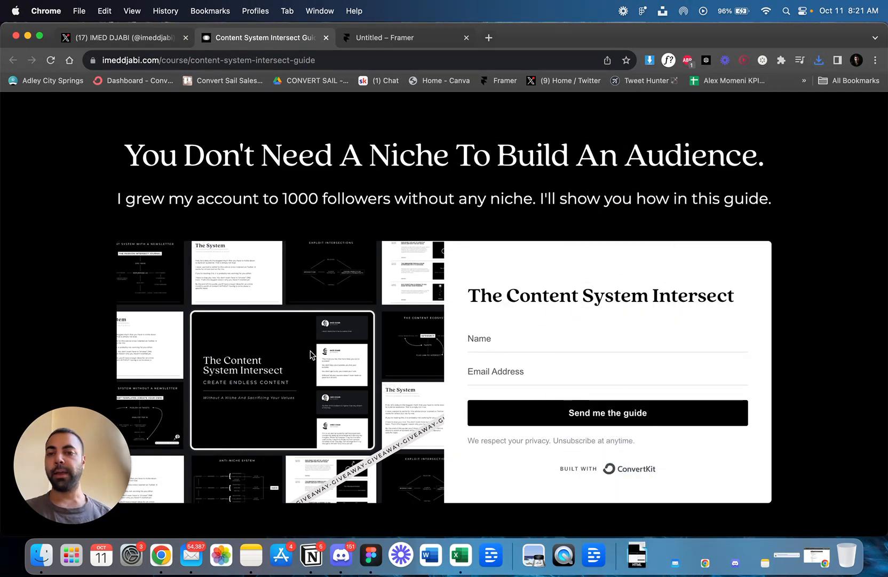
Capture a screenshot of just the guide collage beside the opt-in form on the reference page.
drag(68, 465, 104, 103)
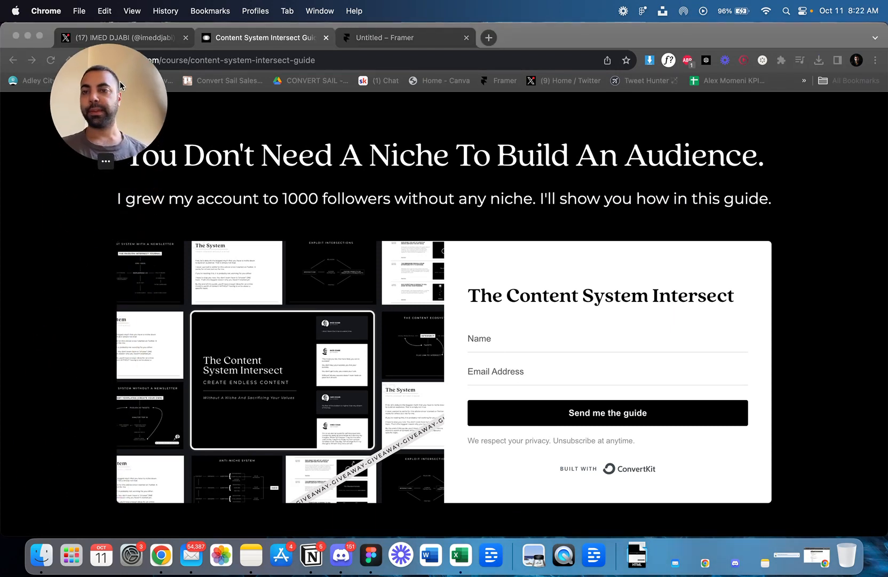
click(171, 258)
key(super+shift+4)
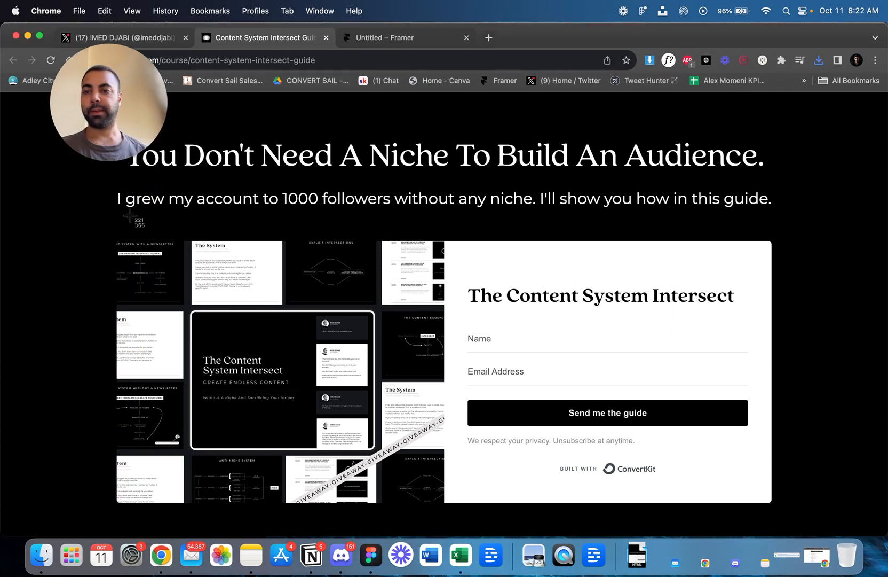
drag(116, 241, 442, 502)
drag(115, 90, 79, 449)
In the Framer project, fill the section's Image layer with the desktop file Screenshot 2023-10-11 at 8.22.07 AM.
click(383, 42)
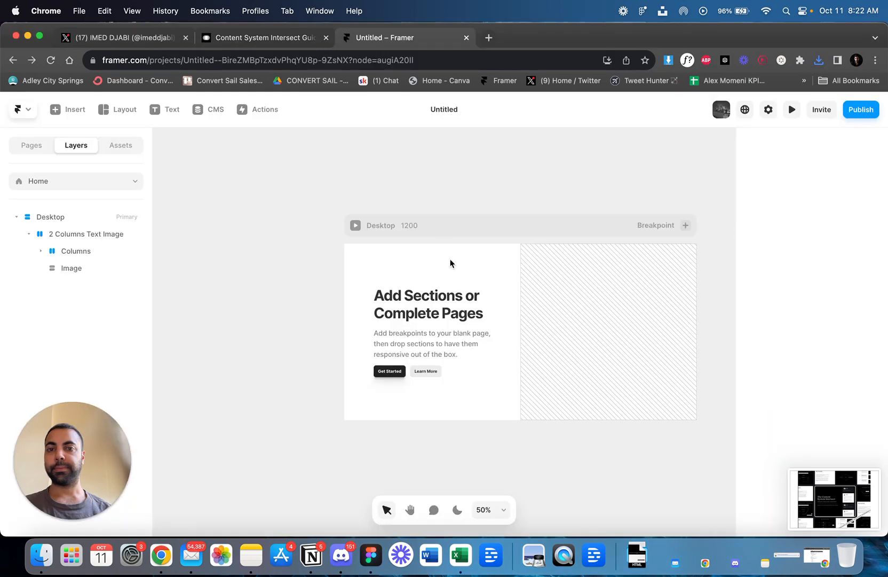
click(575, 305)
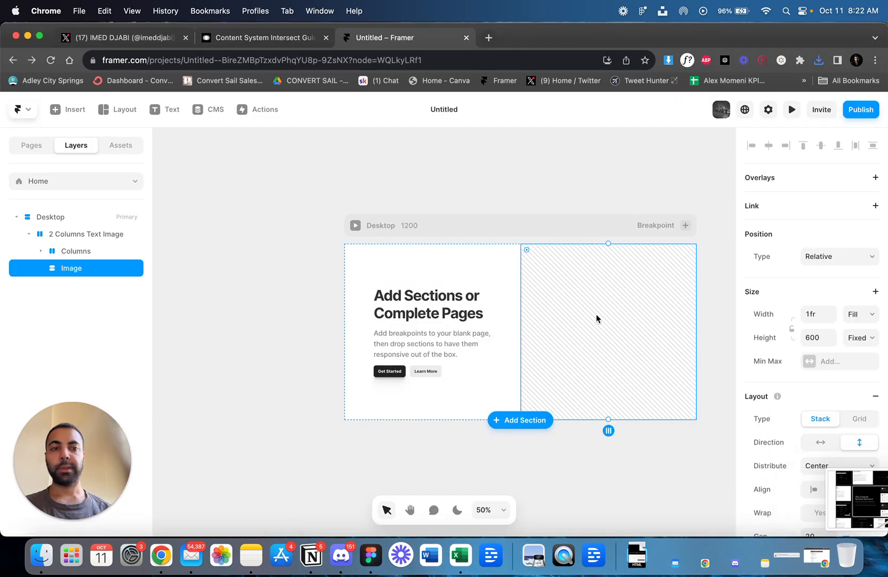
scroll(573, 337, right, 2)
scroll(835, 369, down, 5)
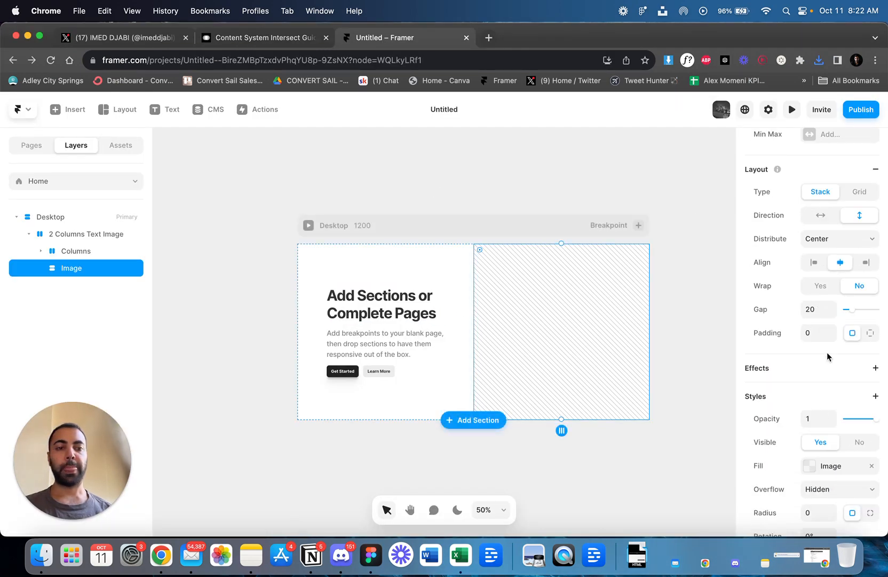
click(833, 466)
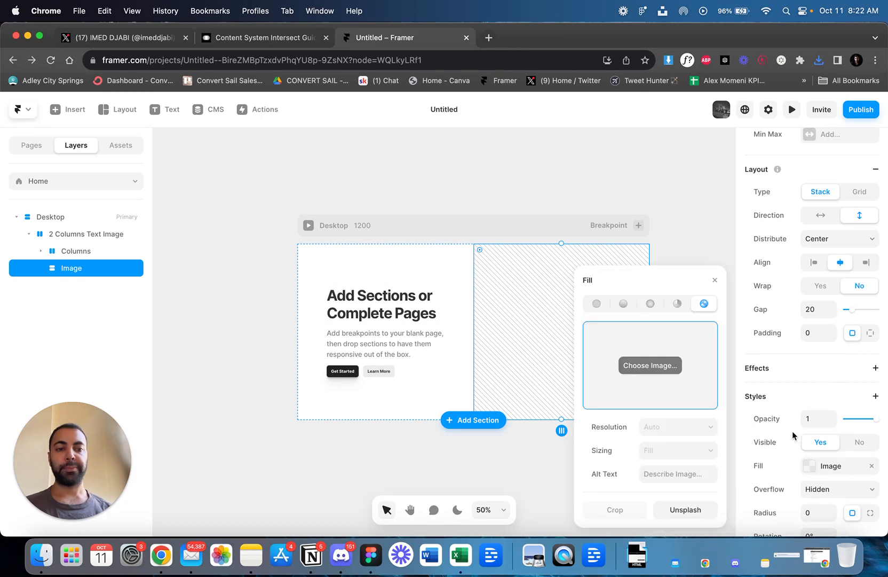
click(651, 366)
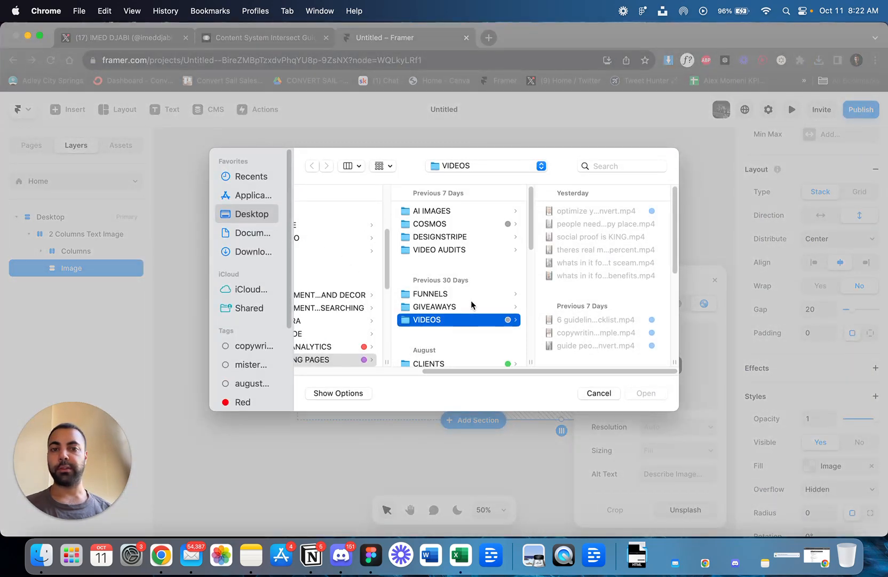
scroll(471, 305, left, 5)
click(359, 211)
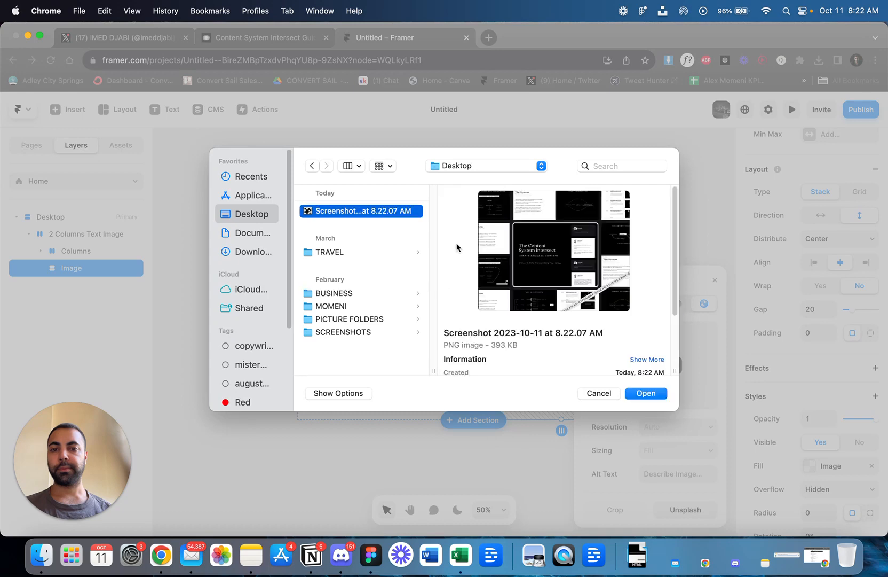
click(646, 393)
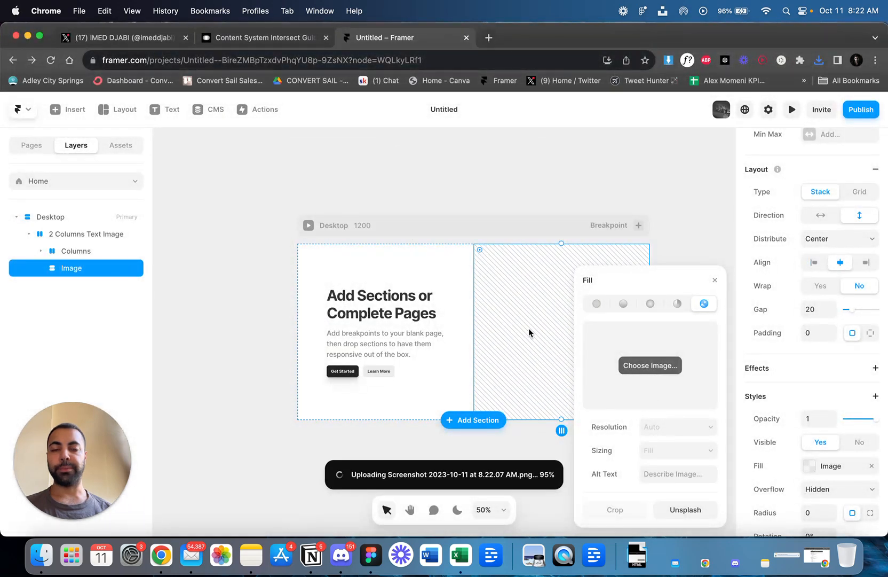
scroll(501, 337, down, 3)
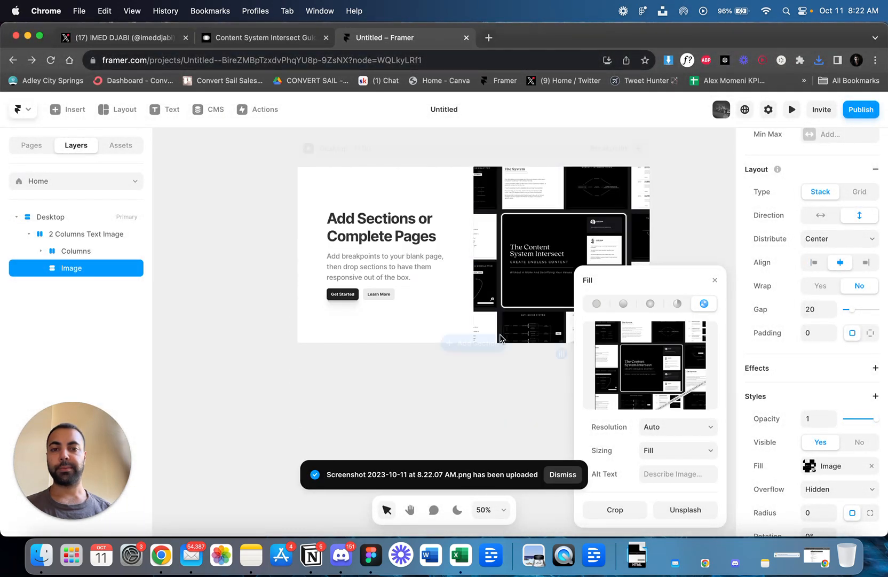
click(458, 399)
scroll(428, 281, up, 1)
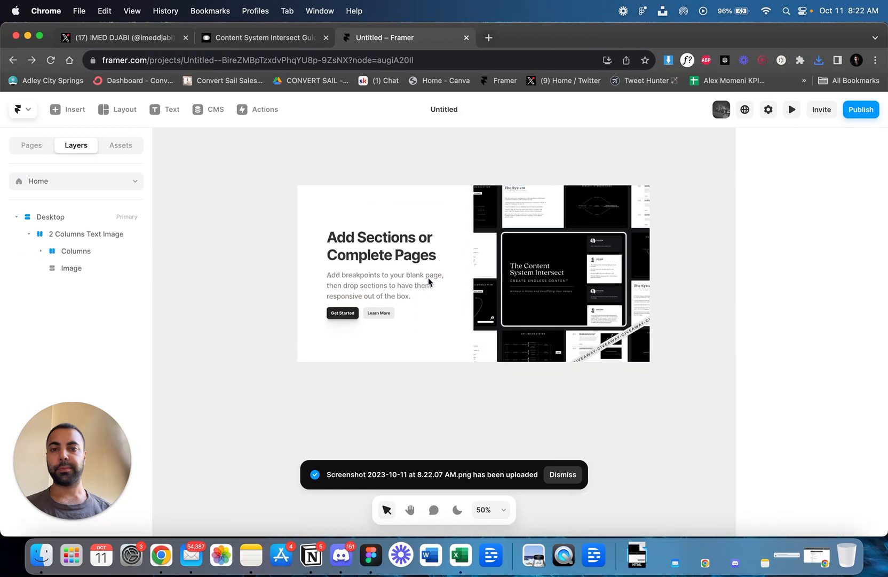
Replace the section's heading with "You Don't Need A Niche To Build An Audience." copied from the reference page.
click(396, 243)
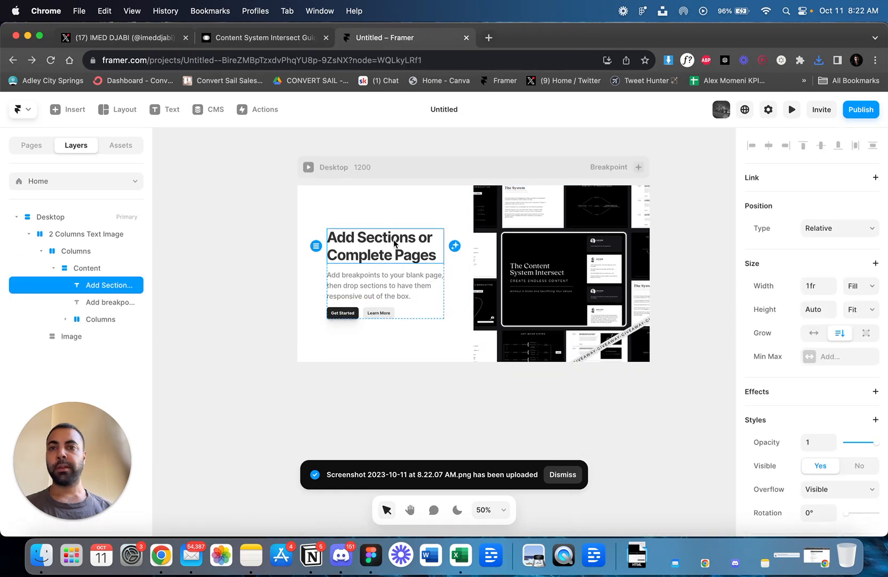
click(233, 39)
double_click(254, 157)
triple_click(255, 158)
key(super+c)
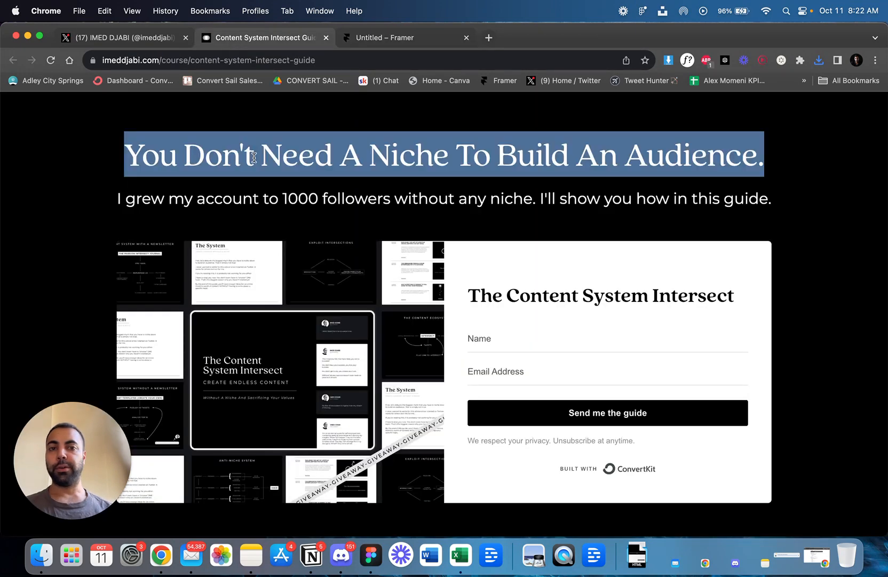
click(352, 39)
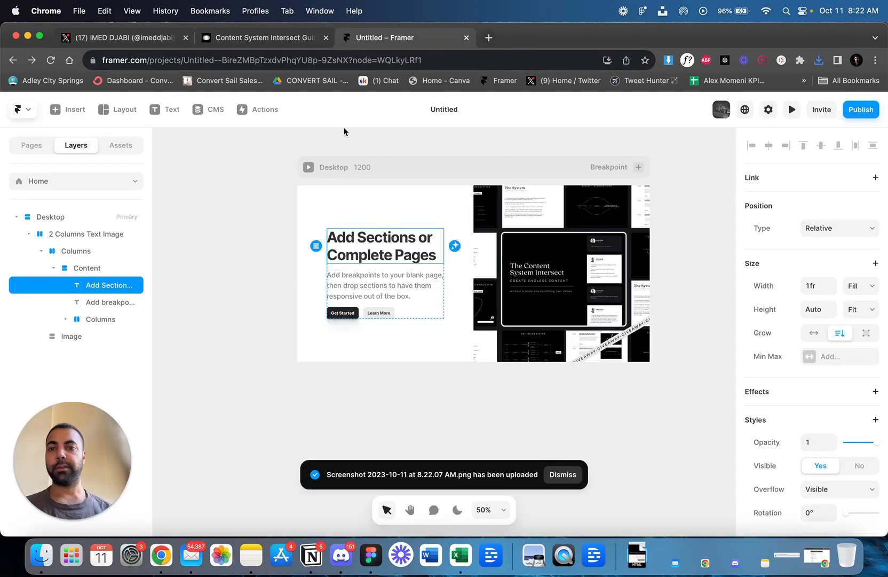
double_click(367, 255)
key(super+v)
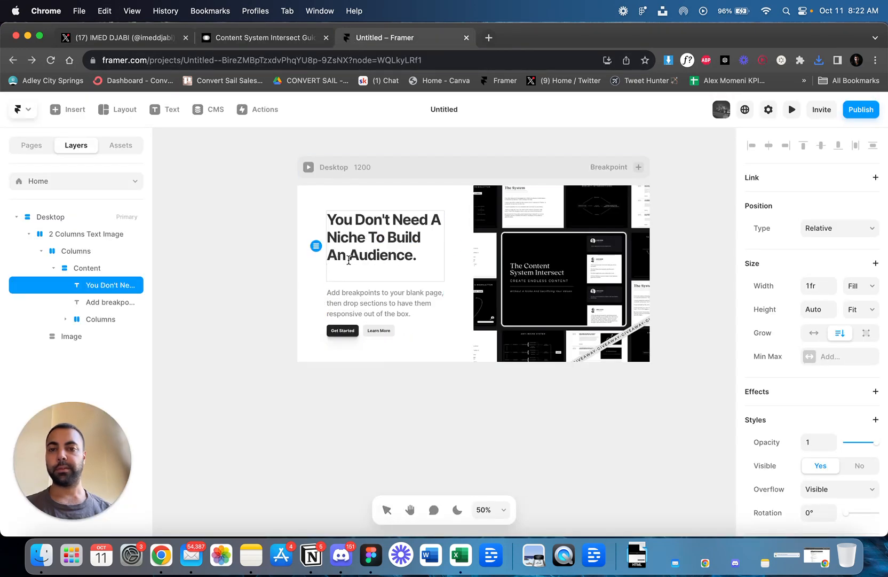
key(Escape)
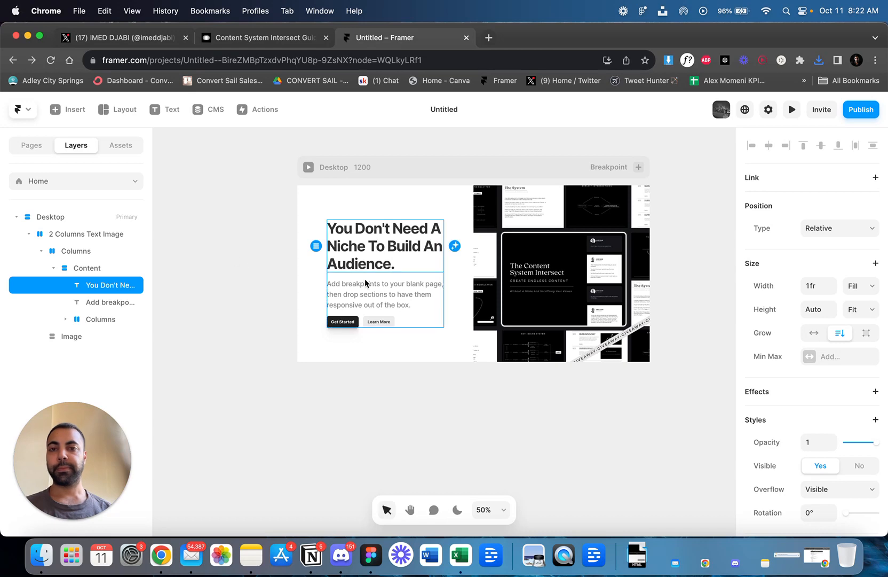
Replace the section's heading with "The fastest way to build an audience without a NICHE".
scroll(406, 292, down, 3)
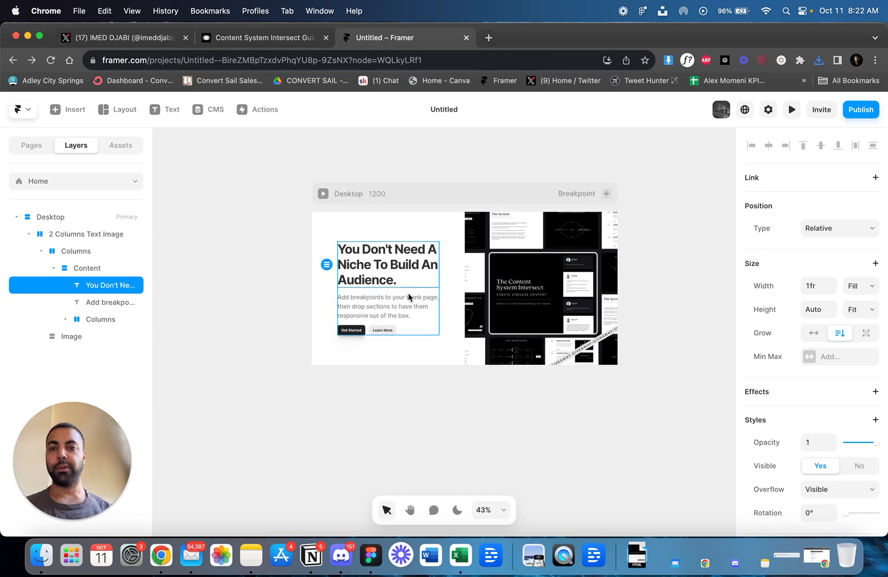
scroll(408, 296, up, 2)
scroll(409, 296, up, 5)
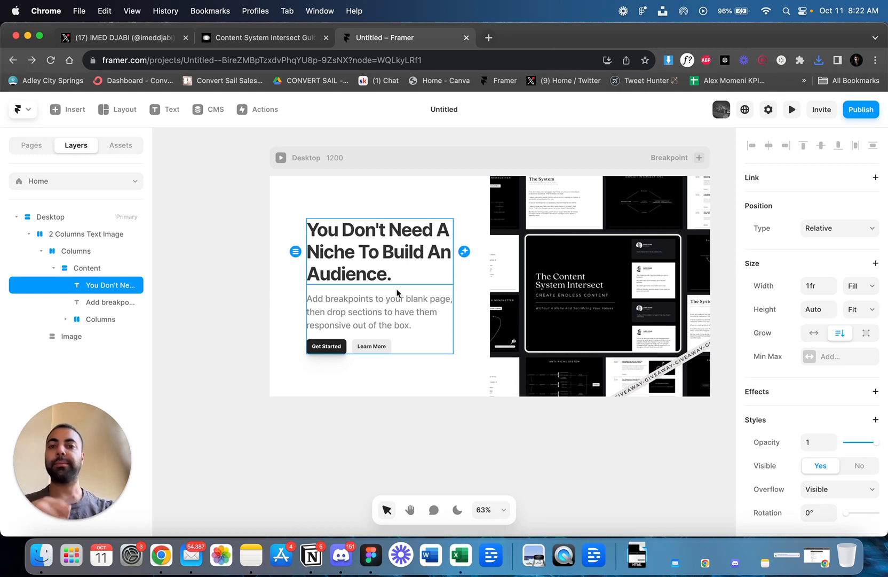
double_click(378, 253)
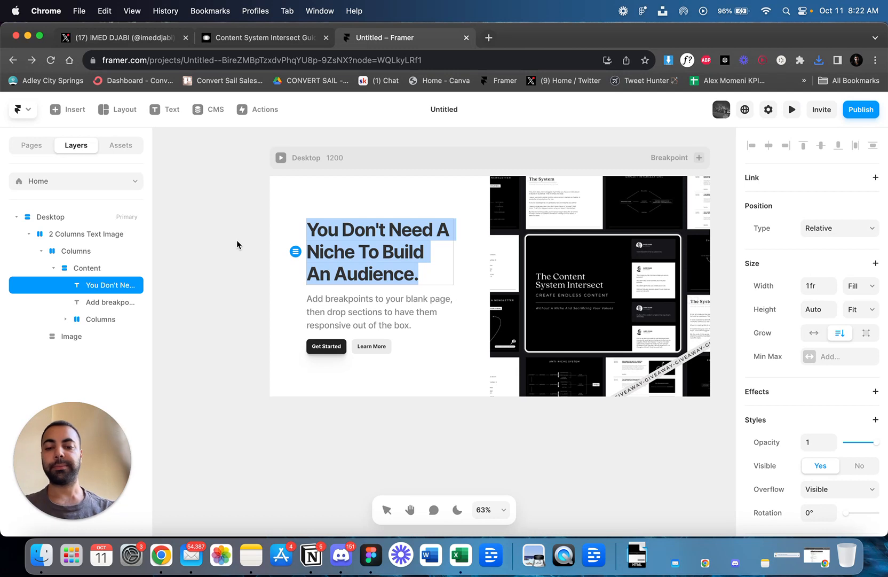
text(The)
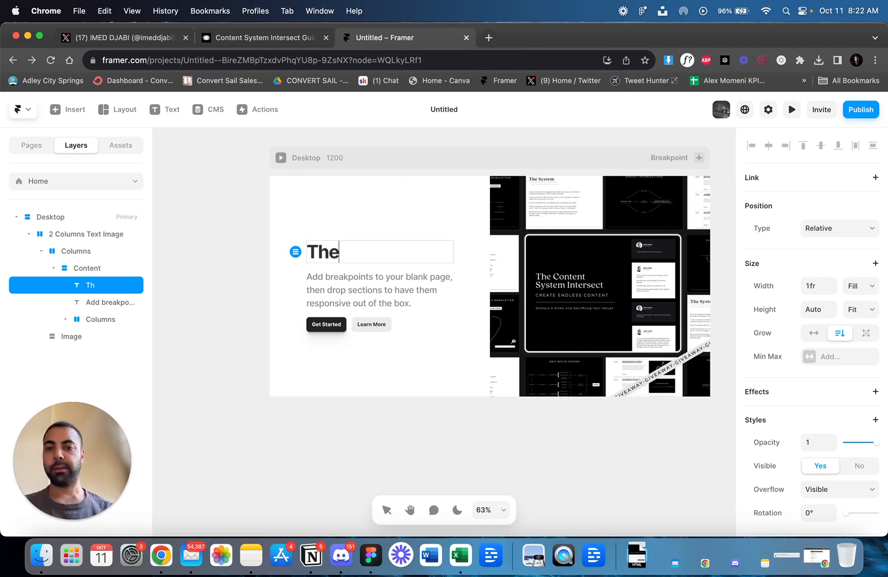
text( fastest wa)
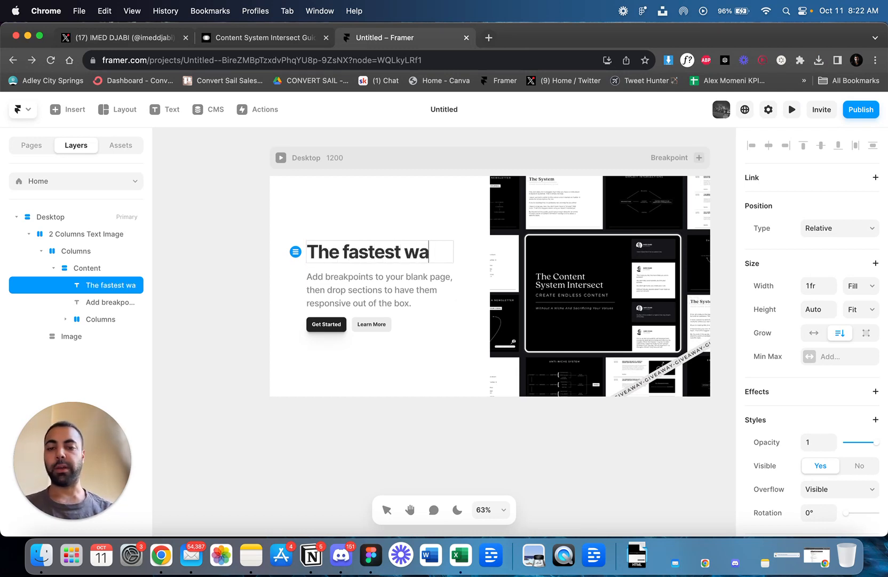
text(y to build a)
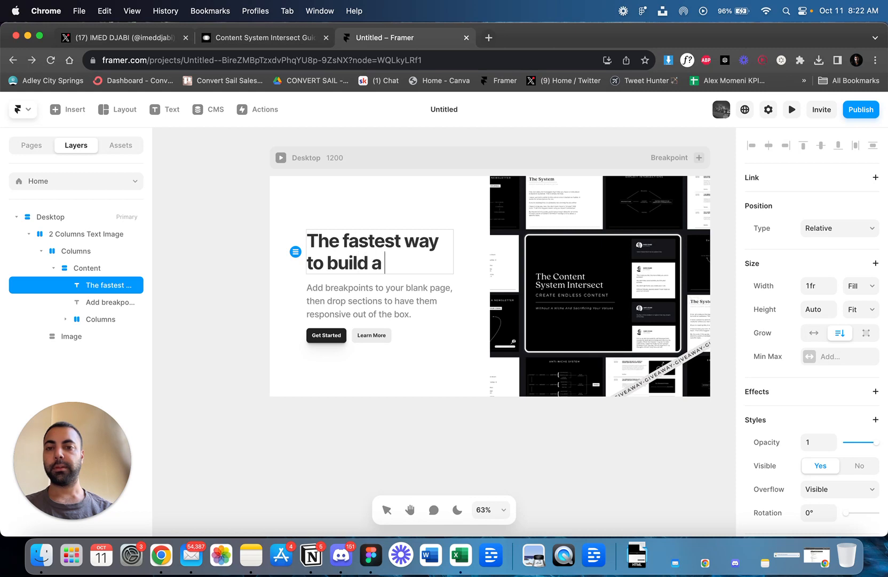
text( niche)
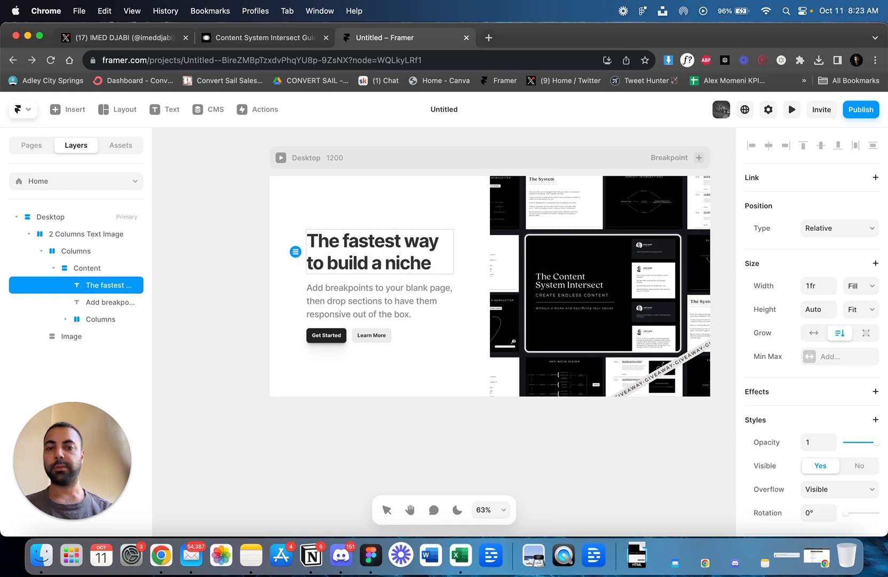
key(BackSpace)
key(BackSpace)
key(BackSpace)
key(BackSpace)
key(BackSpace)
key(BackSpace)
key(BackSpace)
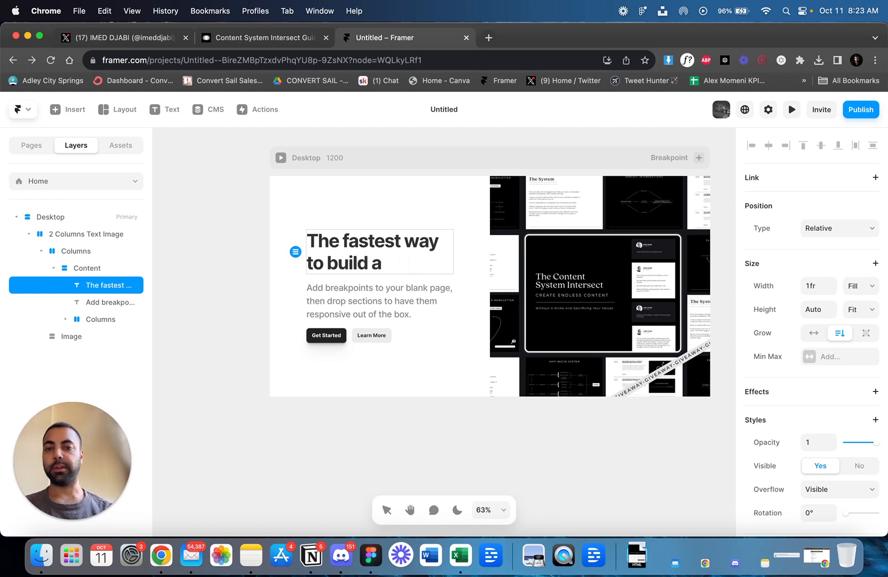
text(n audienc)
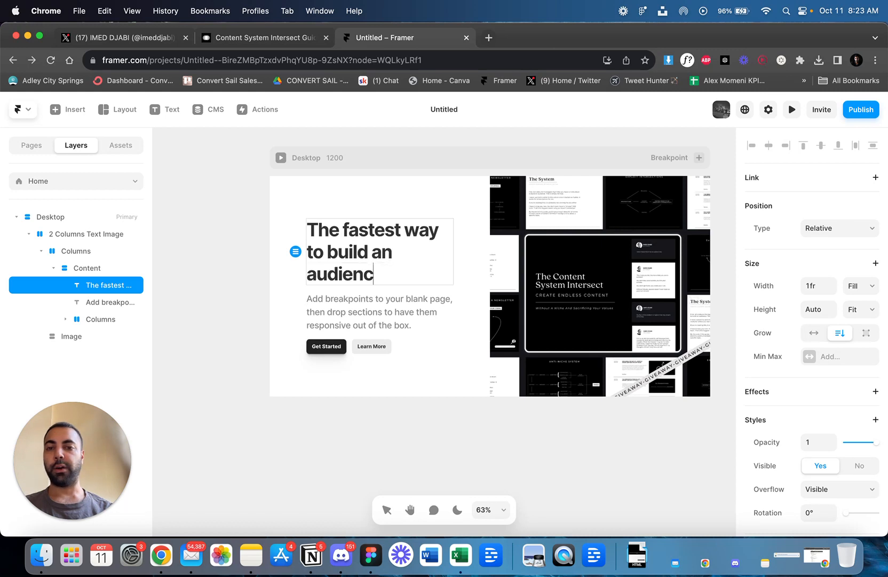
text(e without a )
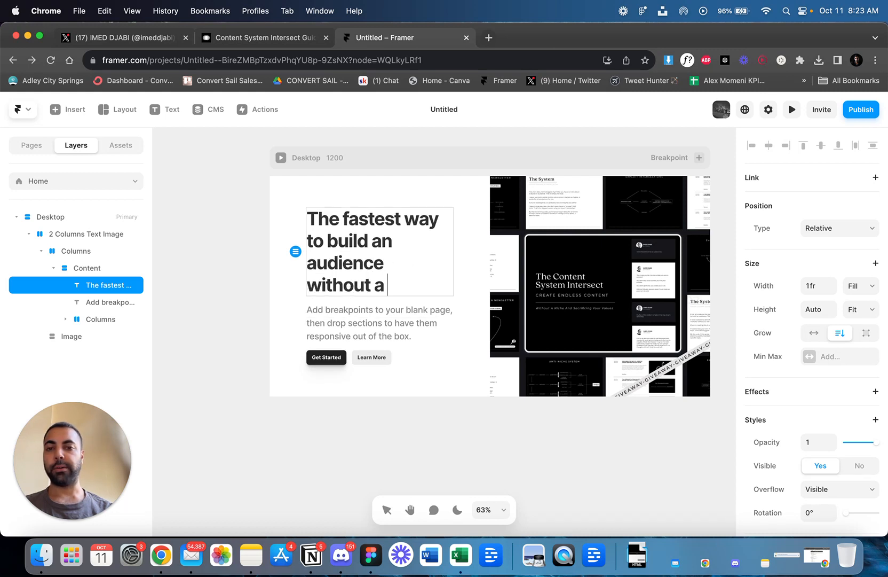
text(NICHE)
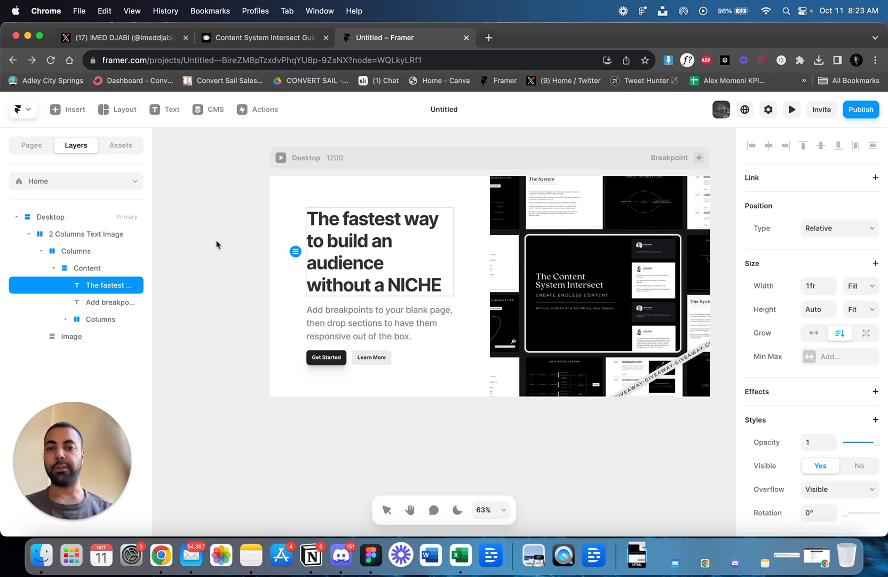
key(Escape)
click(261, 236)
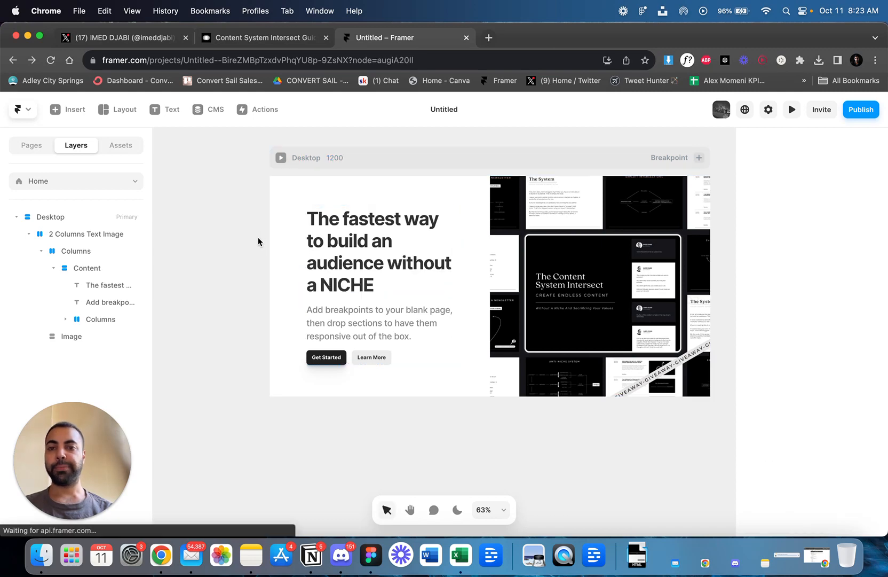
Replace the placeholder paragraph under the heading with the reference page's subheading, "I grew my account to 1000 followers without any niche. I'll show you how in this guide.".
click(363, 314)
click(267, 37)
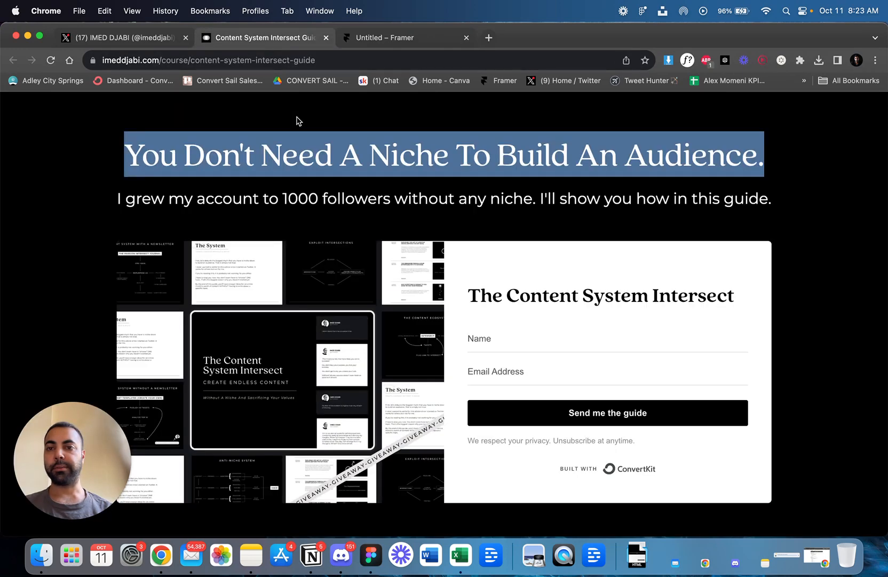
triple_click(277, 198)
key(super+c)
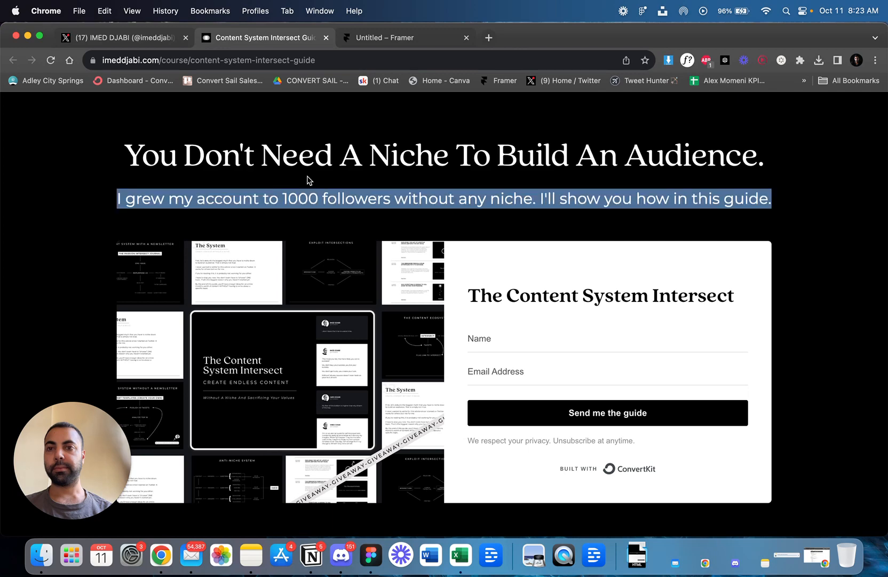
click(398, 37)
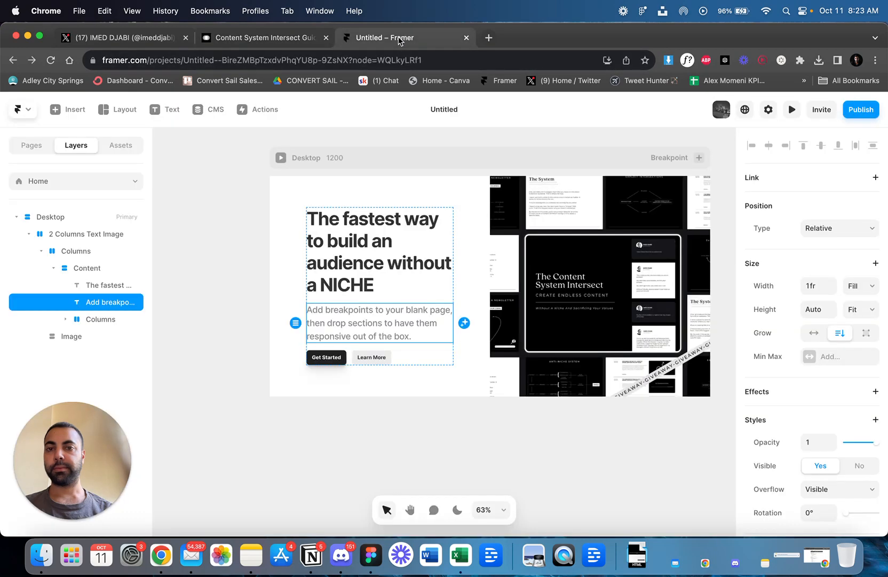
double_click(369, 318)
key(super+v)
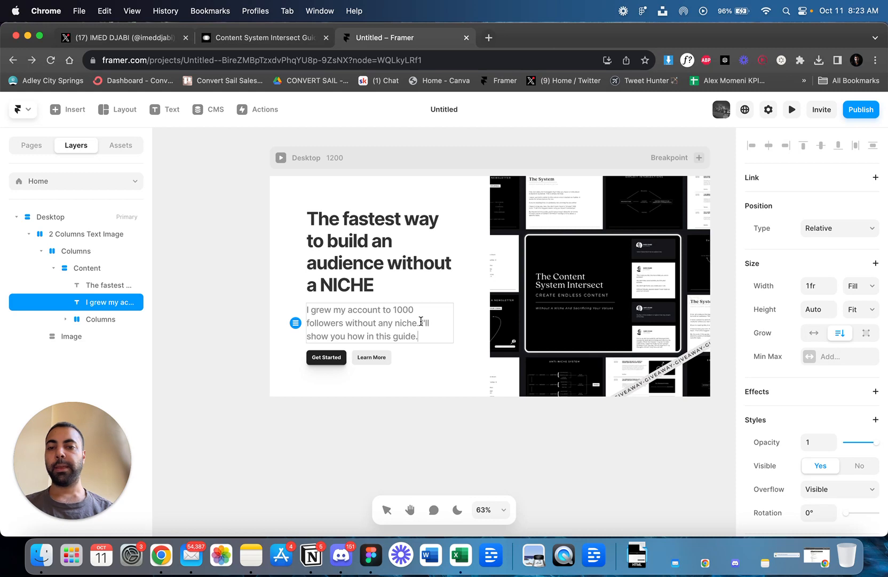
Add "on Twitter" after "without any niche" in the paragraph under the heading.
drag(421, 321, 433, 337)
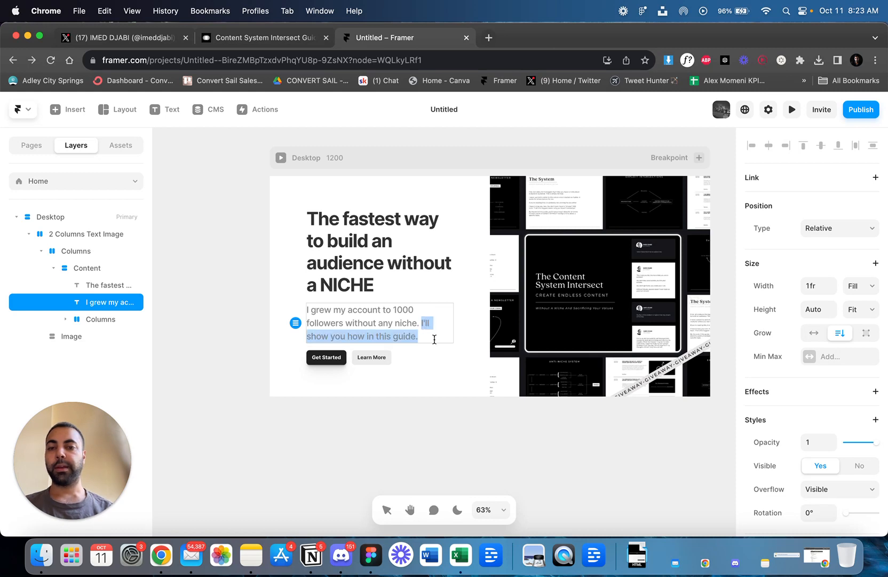
scroll(423, 263, right, 3)
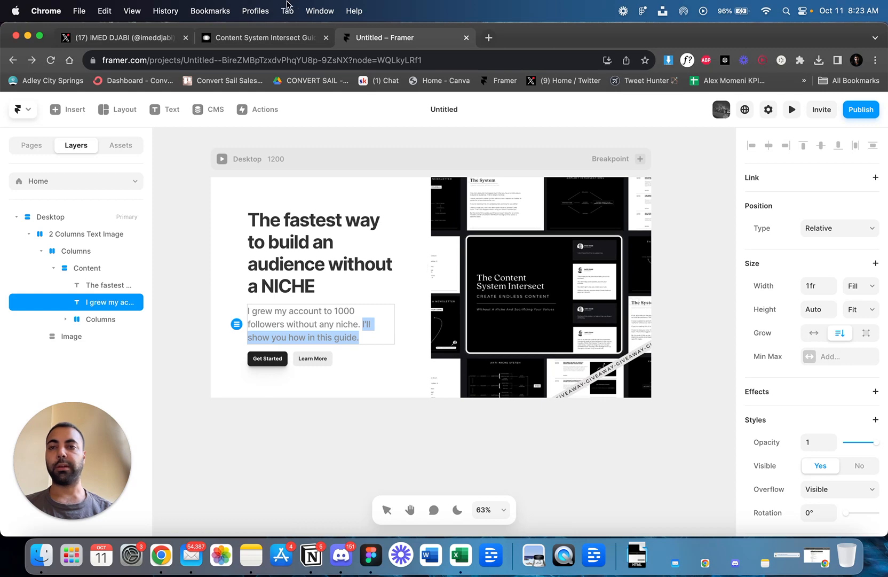
click(256, 36)
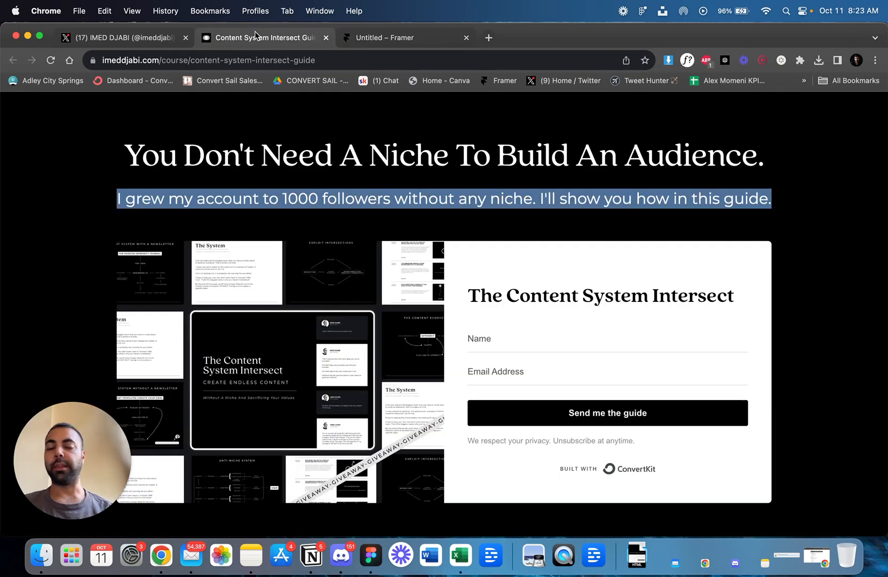
click(384, 38)
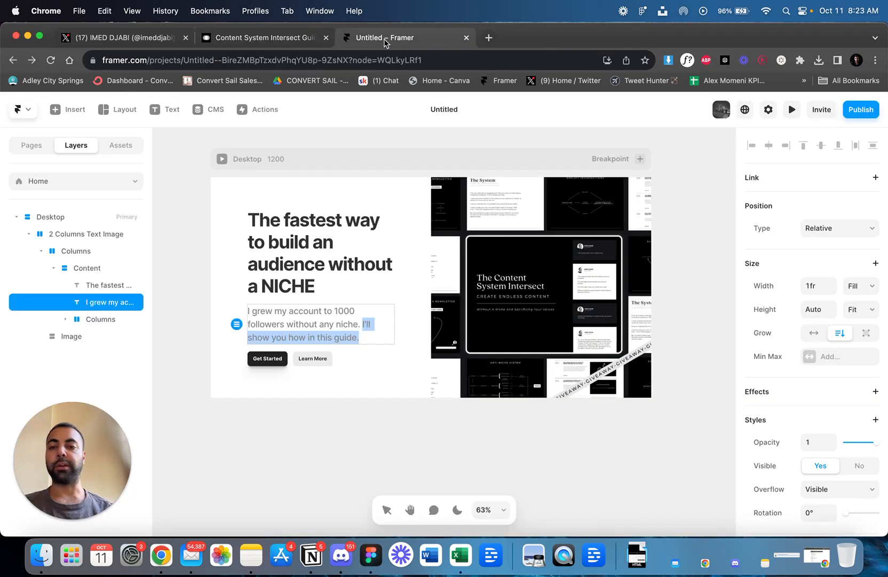
scroll(286, 356, up, 2)
scroll(286, 356, left, 2)
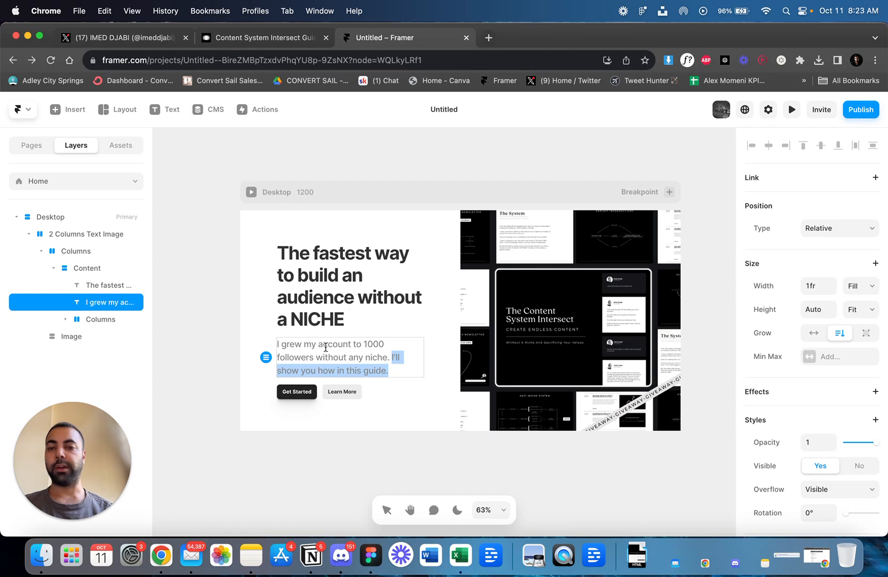
scroll(324, 356, up, 5)
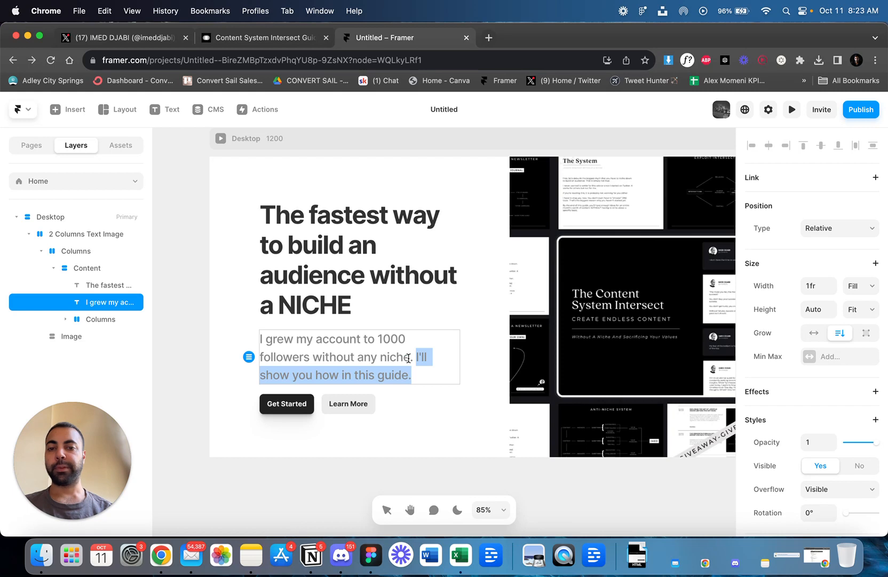
click(408, 357)
text(on Tw)
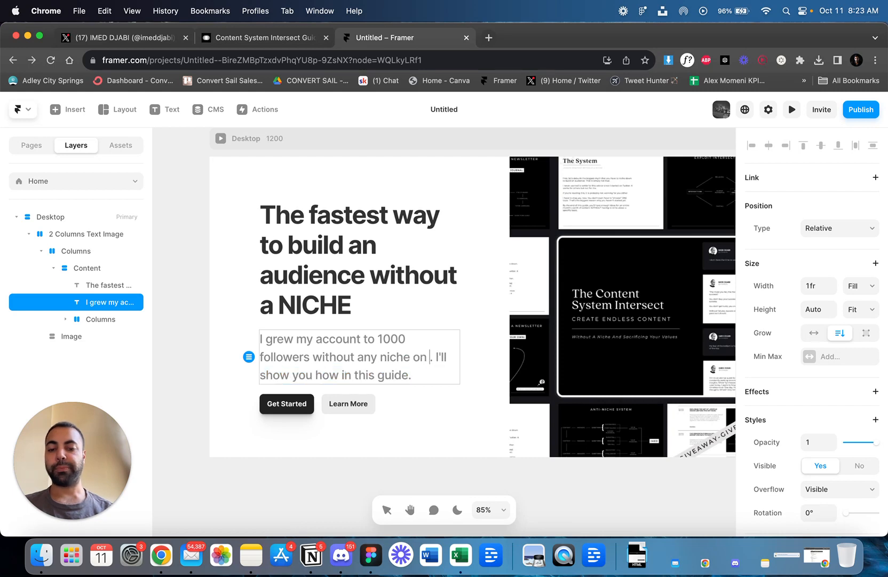
text(itter)
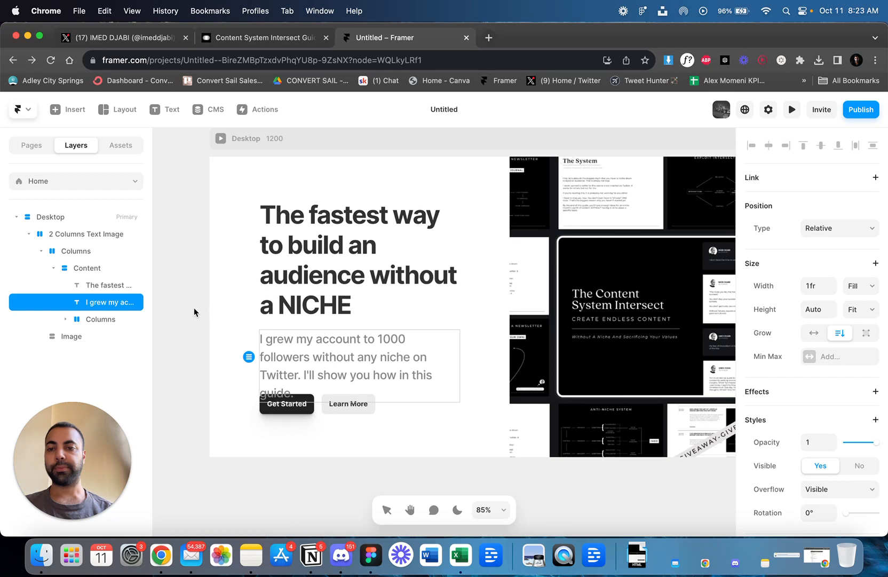
key(Escape)
scroll(390, 345, down, 3)
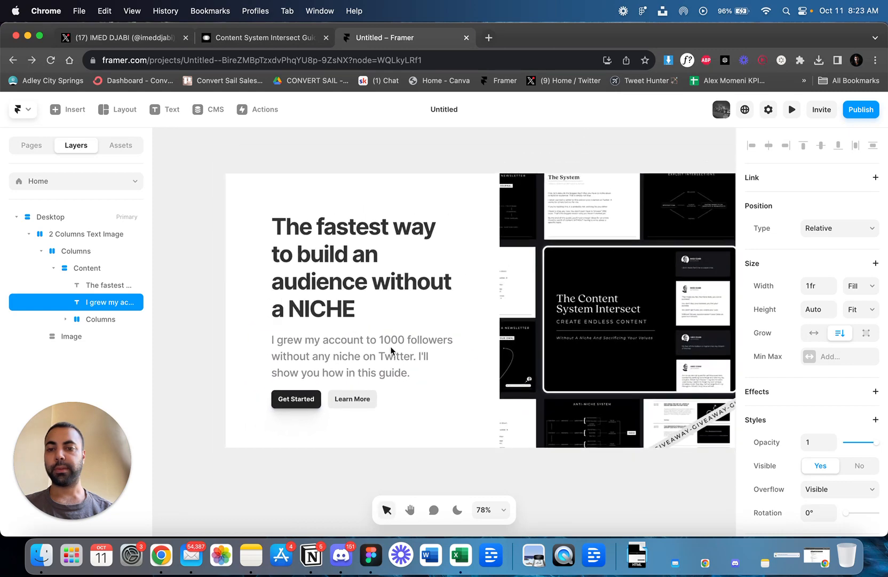
scroll(390, 345, down, 2)
scroll(390, 345, down, 3)
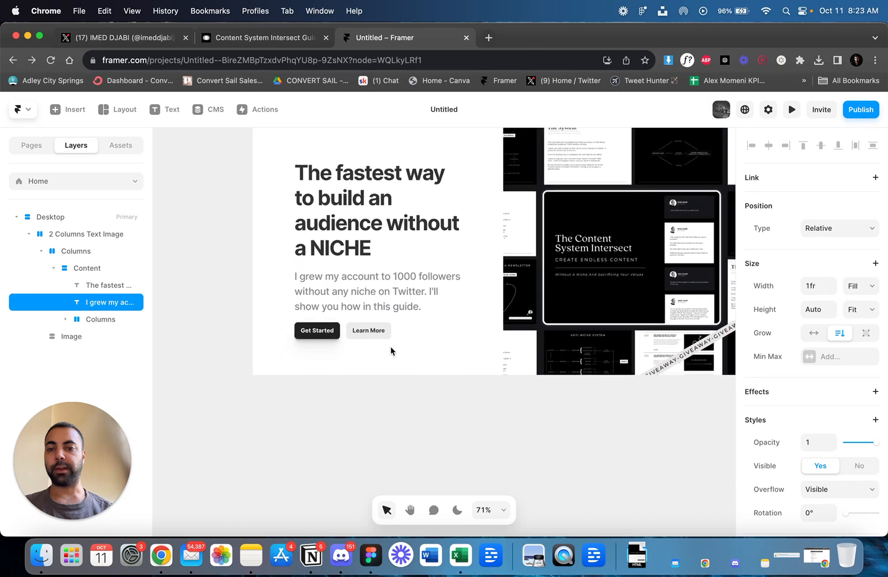
scroll(374, 308, right, 3)
scroll(375, 308, up, 3)
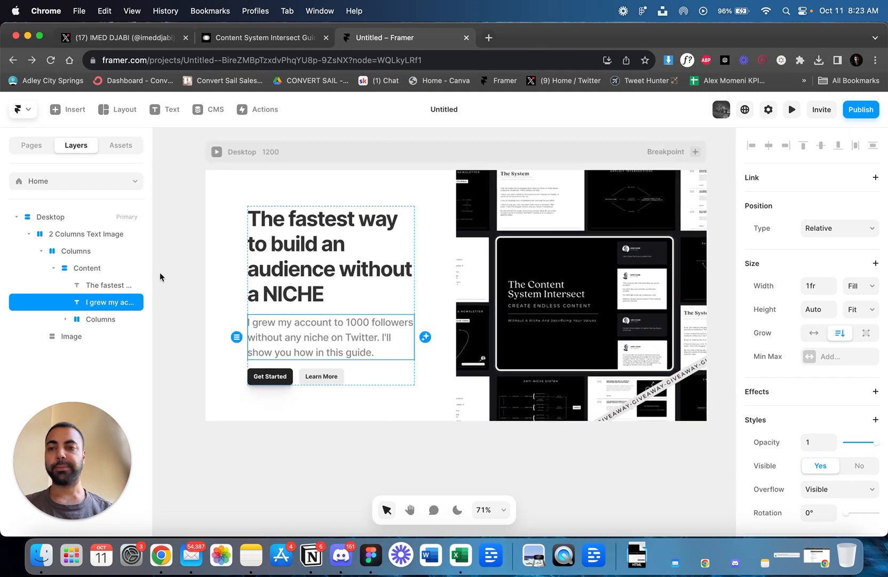
click(177, 265)
scroll(177, 265, down, 8)
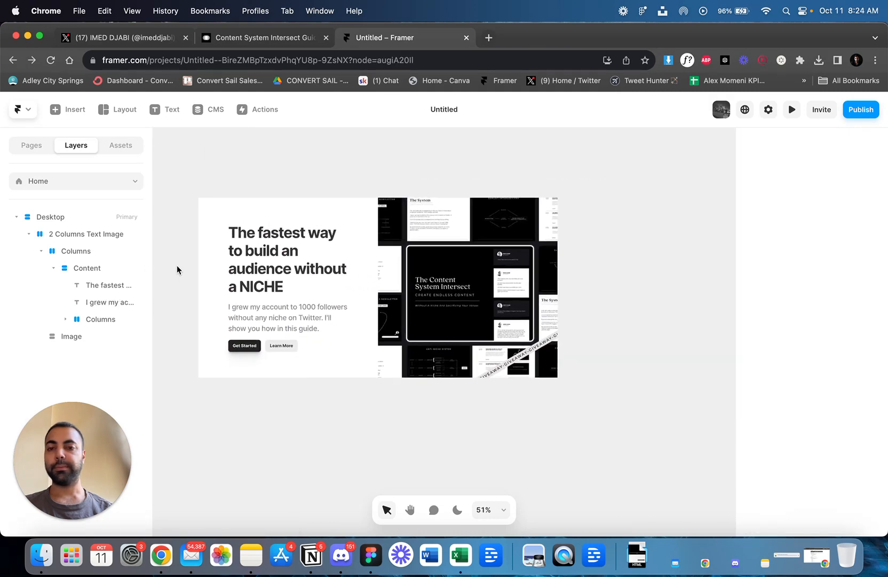
scroll(177, 265, left, 3)
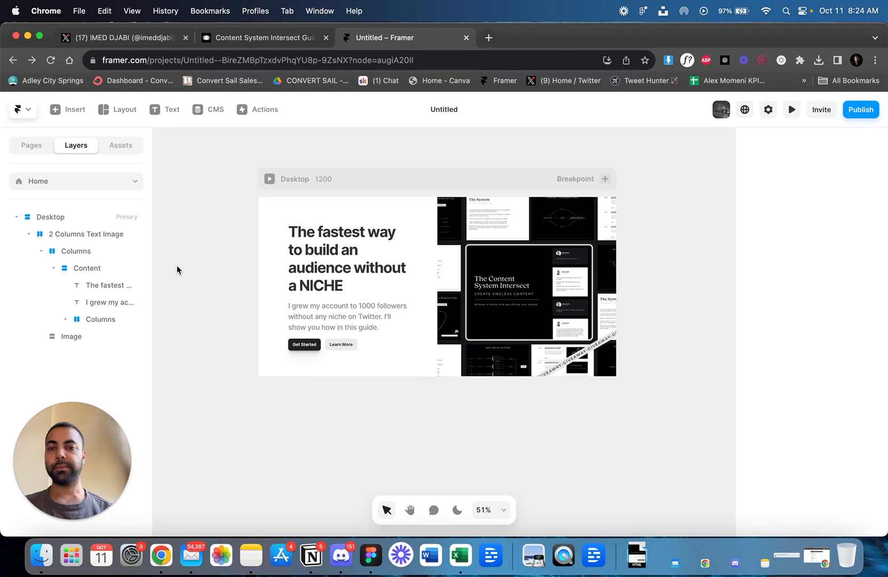
scroll(177, 265, up, 1)
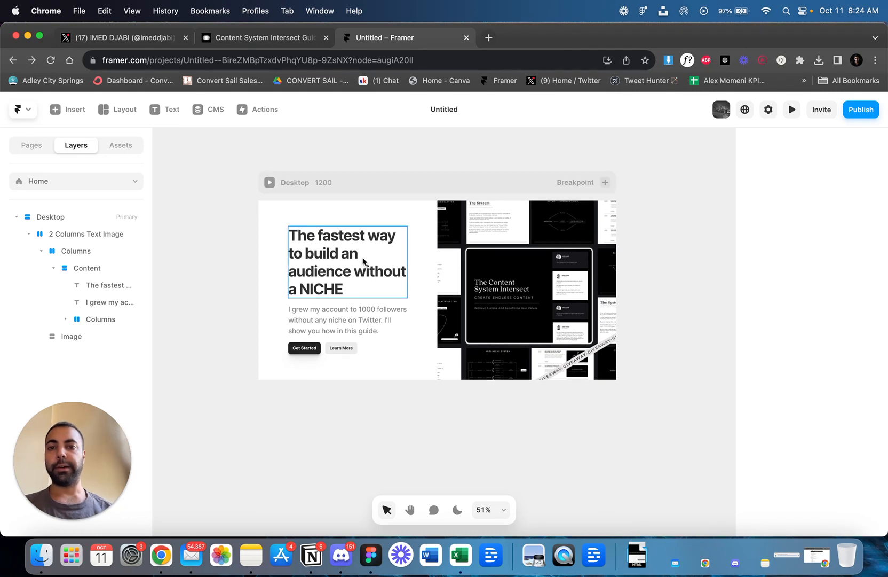
Try the Start distribution on the Columns stack holding the text and set it back to Center.
click(424, 244)
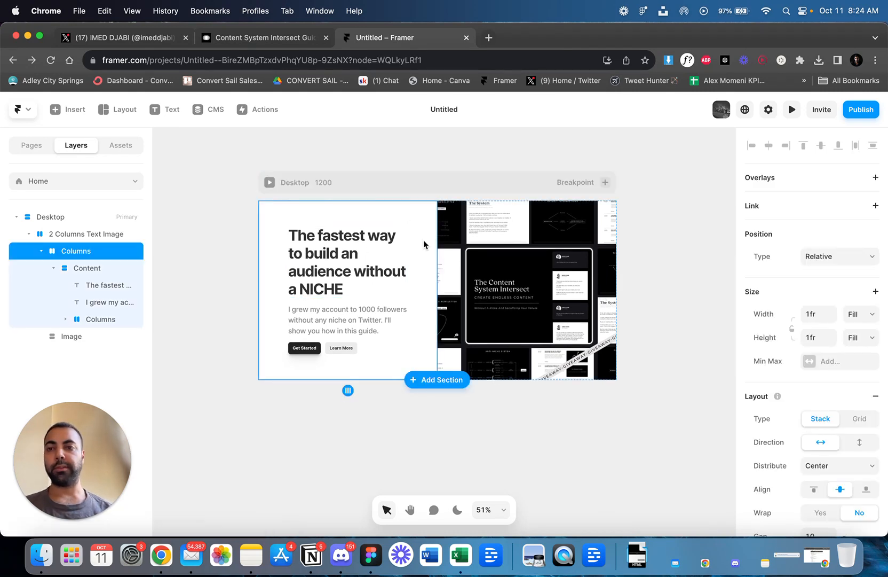
scroll(854, 395, down, 2)
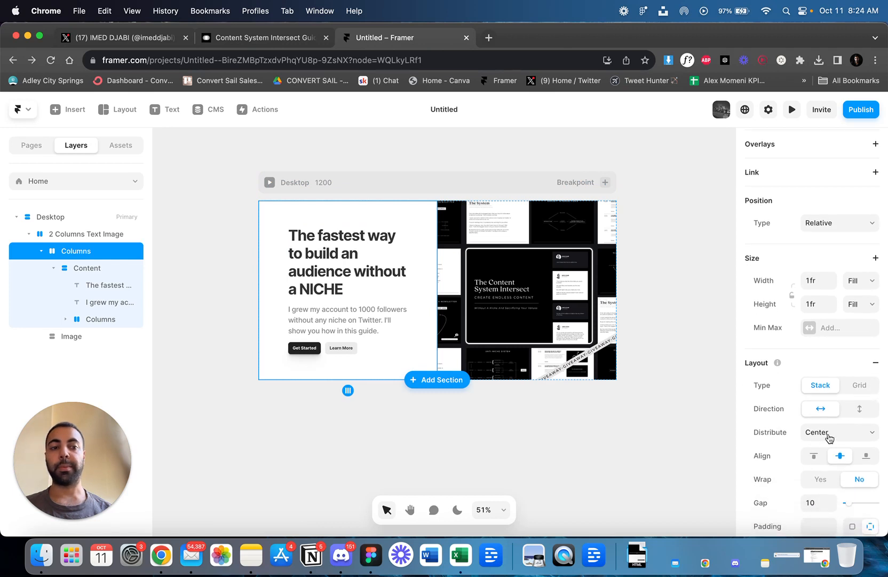
click(829, 433)
click(826, 419)
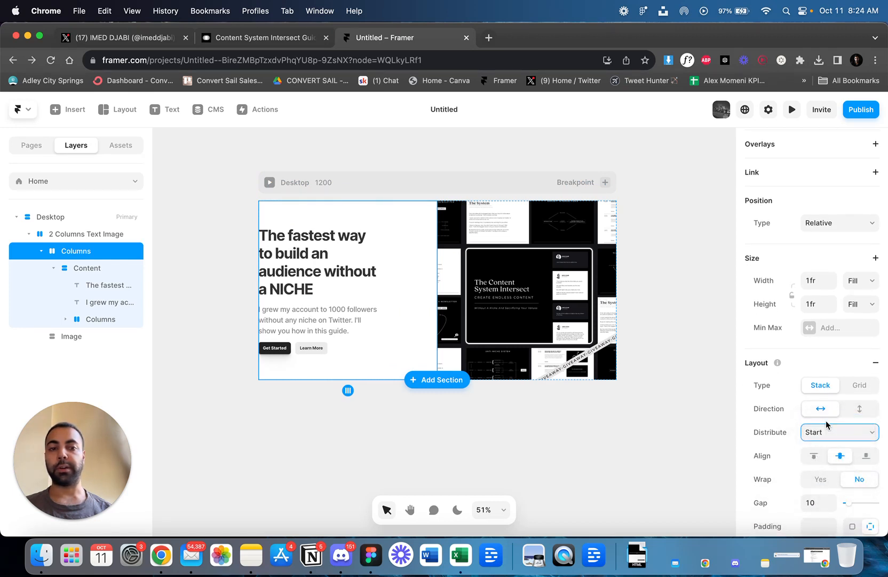
click(828, 432)
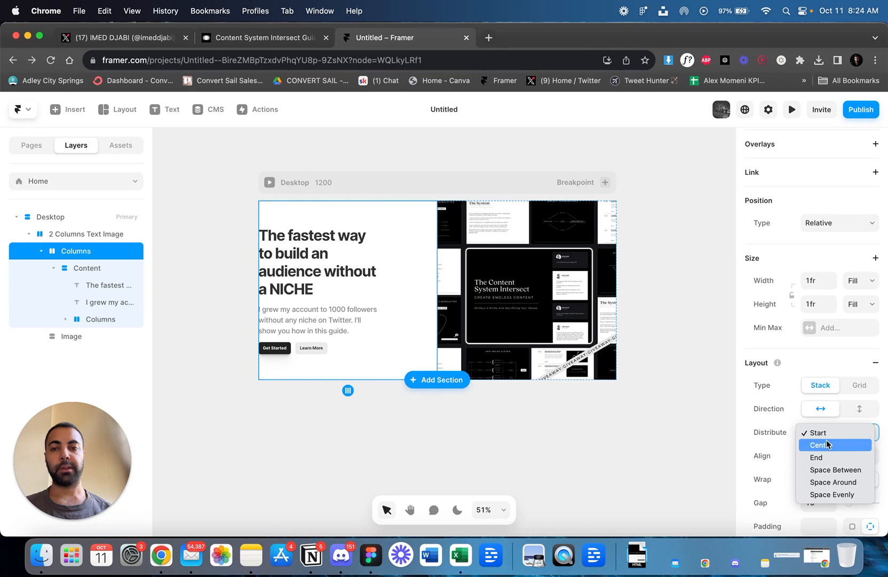
click(828, 444)
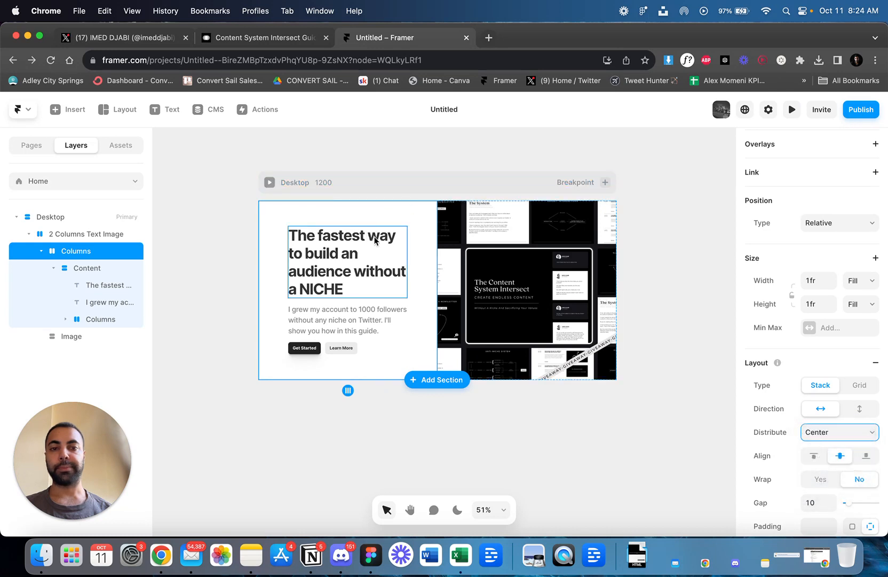
Change the stack holding the text content to a vertical direction and set its distribution to Start.
scroll(841, 343, down, 1)
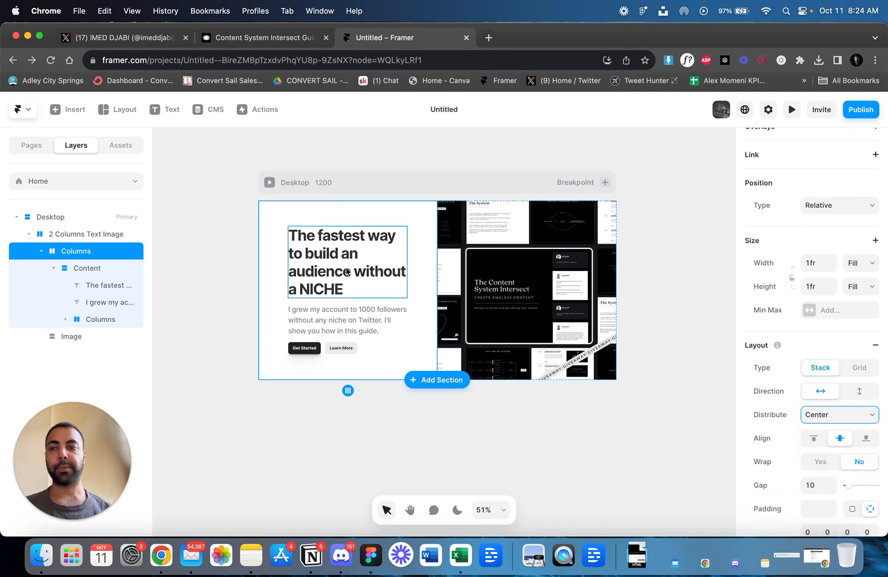
click(100, 235)
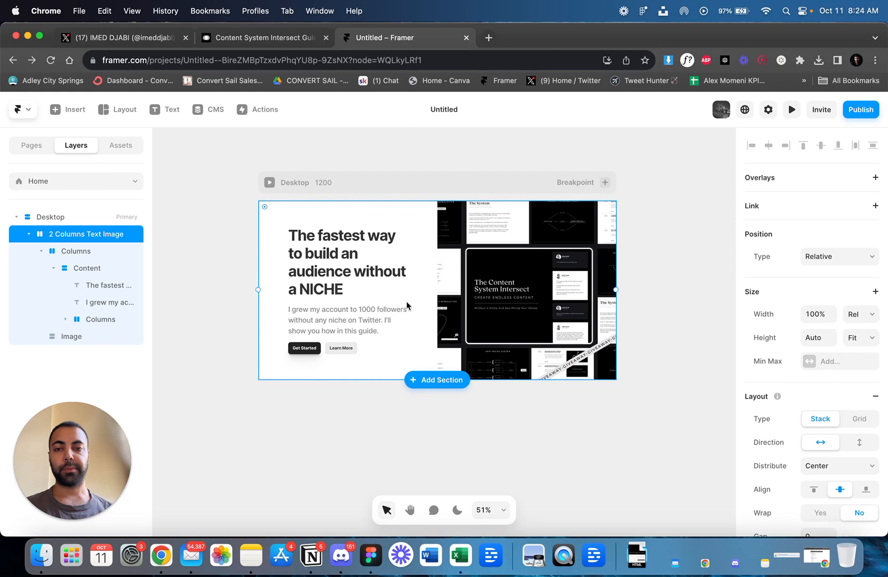
click(81, 252)
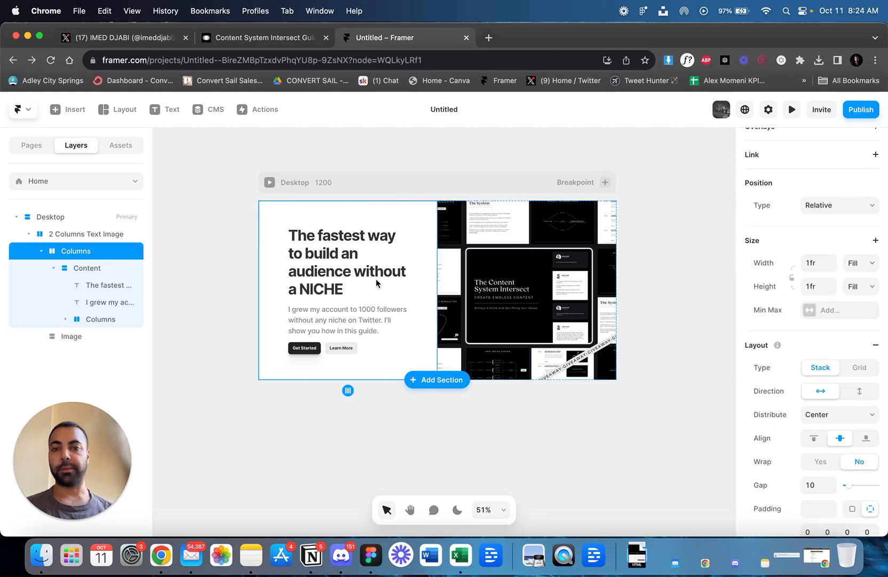
click(858, 390)
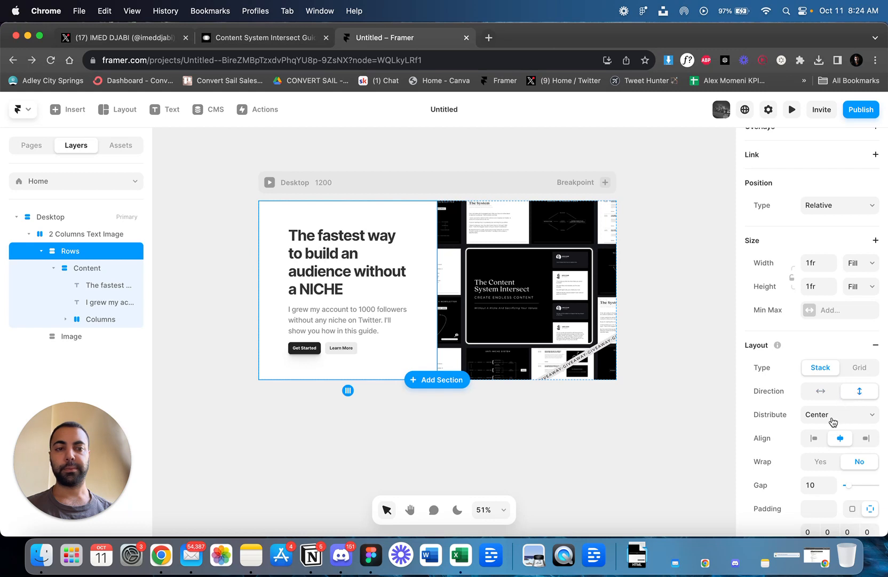
click(833, 421)
click(831, 404)
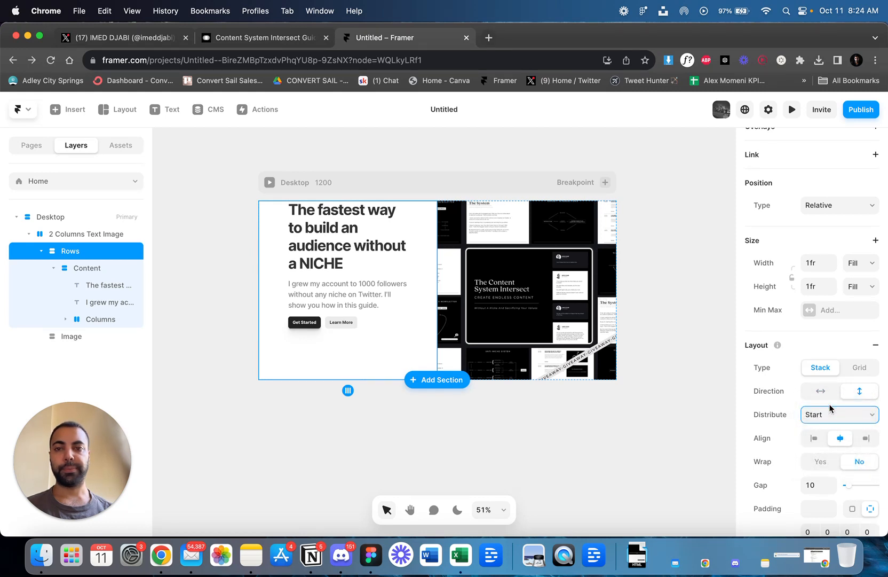
Set the top padding of the Rows stack holding the text content to 30.
scroll(830, 408, down, 2)
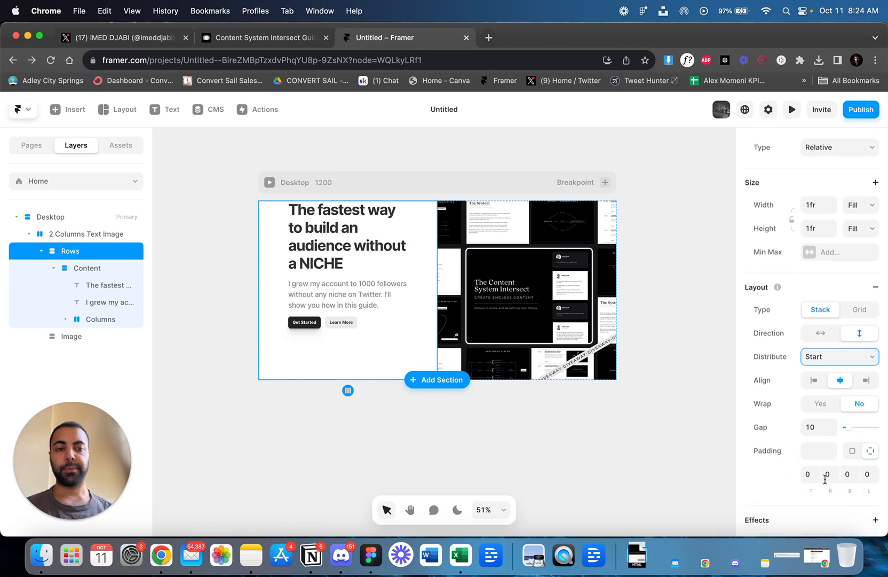
click(812, 475)
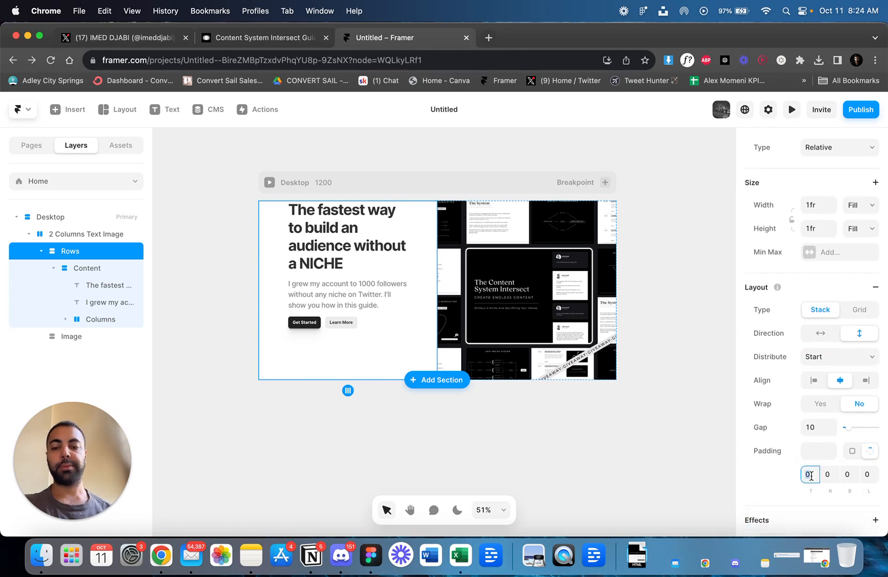
key(Return)
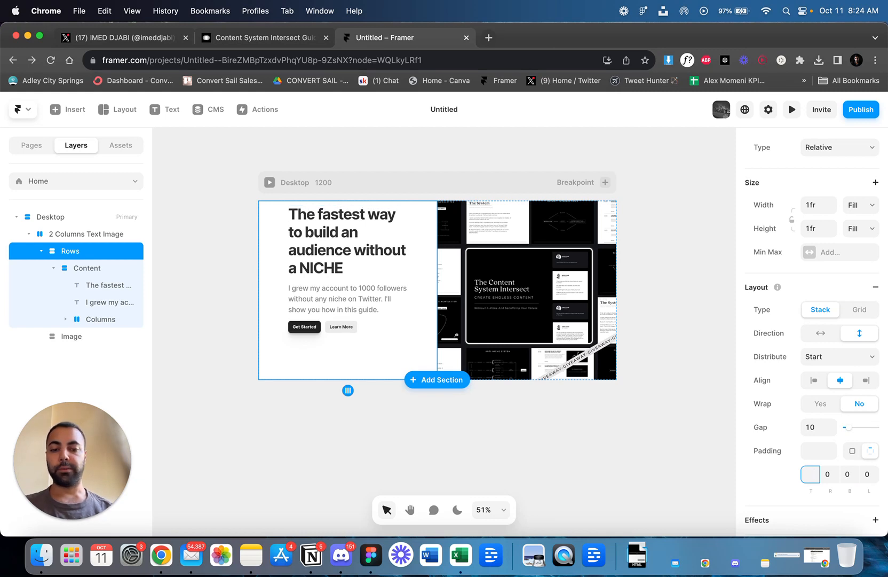
key(Return)
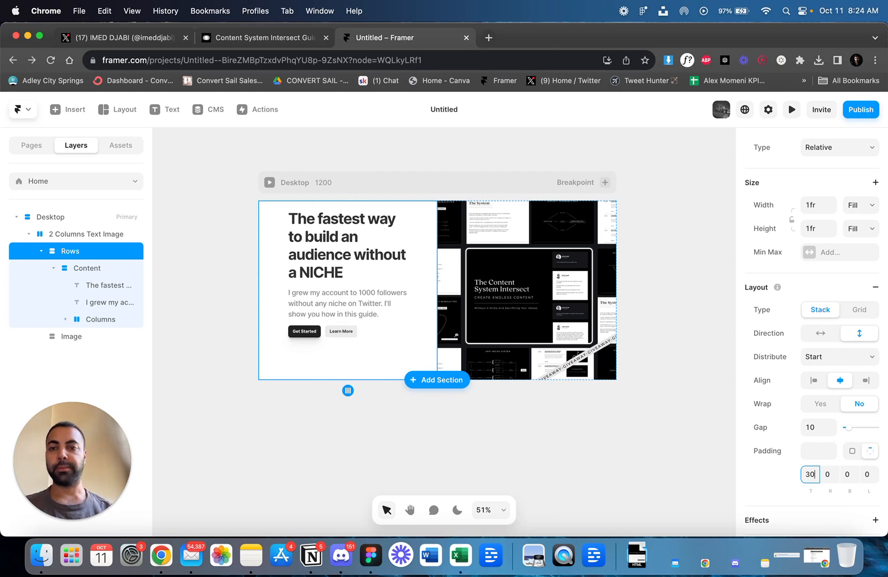
Delete the "Get Started" and "Learn More" buttons beneath the paragraph.
scroll(340, 330, up, 5)
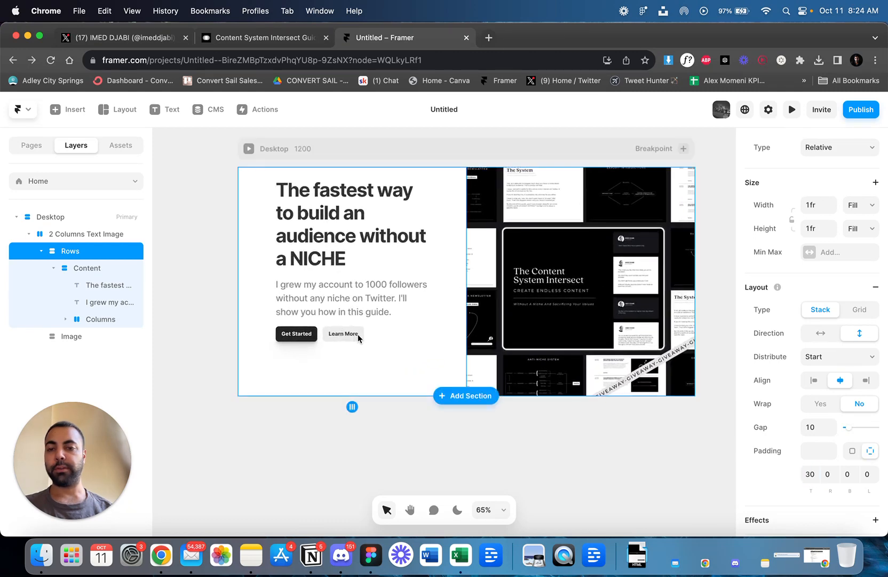
click(357, 338)
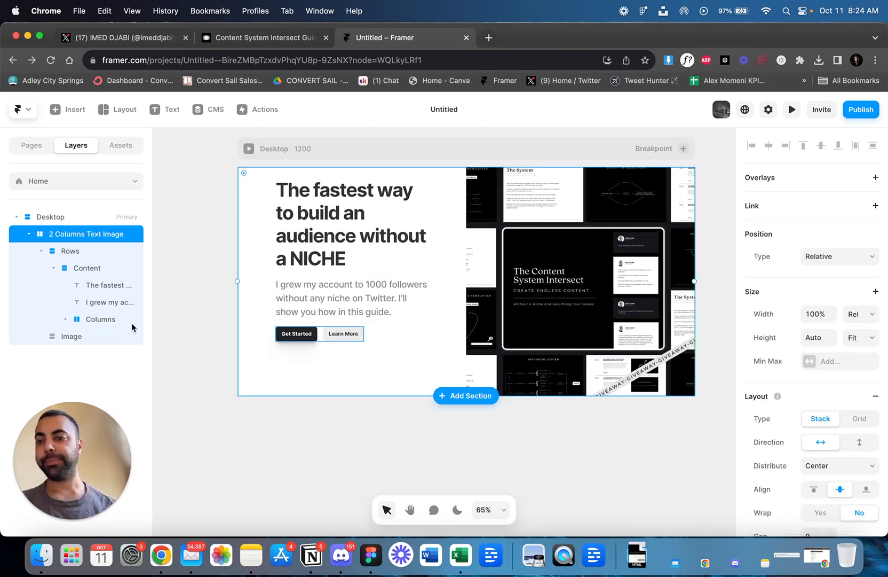
click(94, 322)
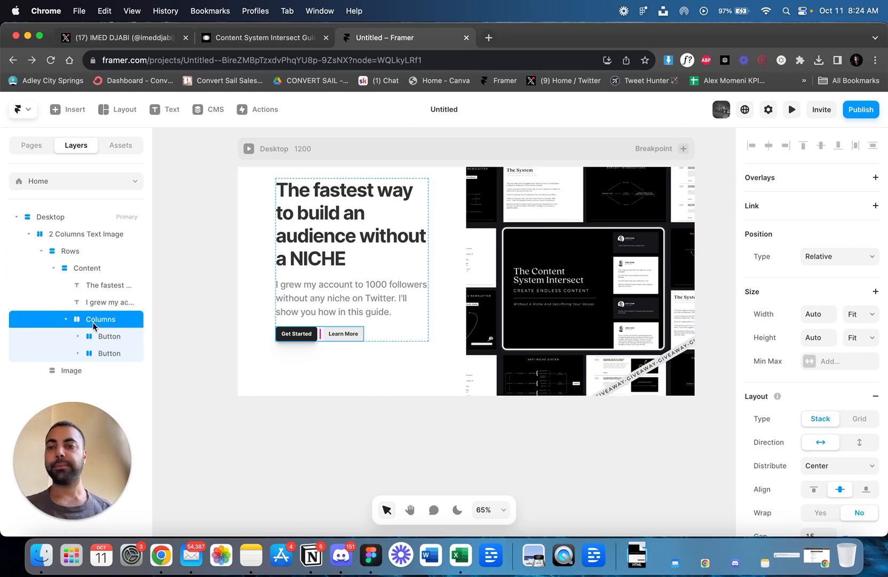
click(109, 336)
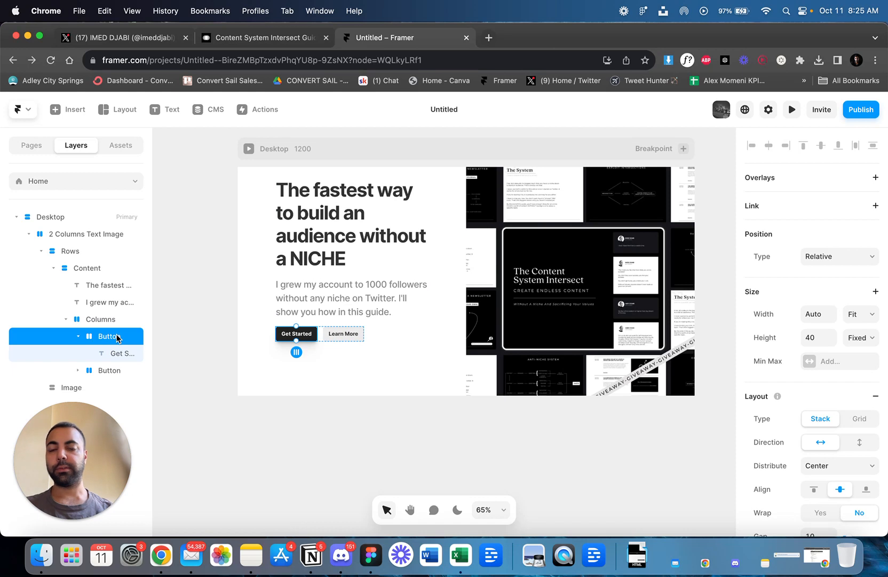
key(BackSpace)
click(115, 337)
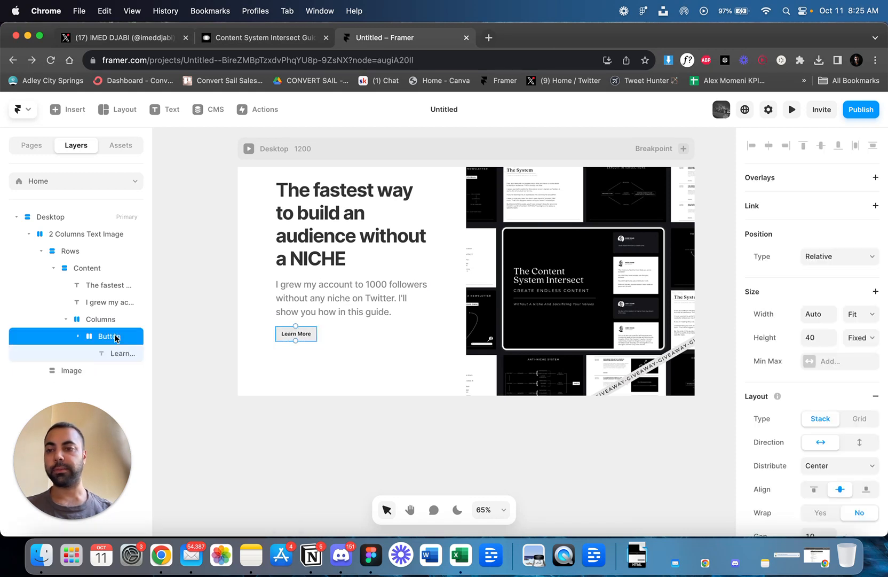
key(BackSpace)
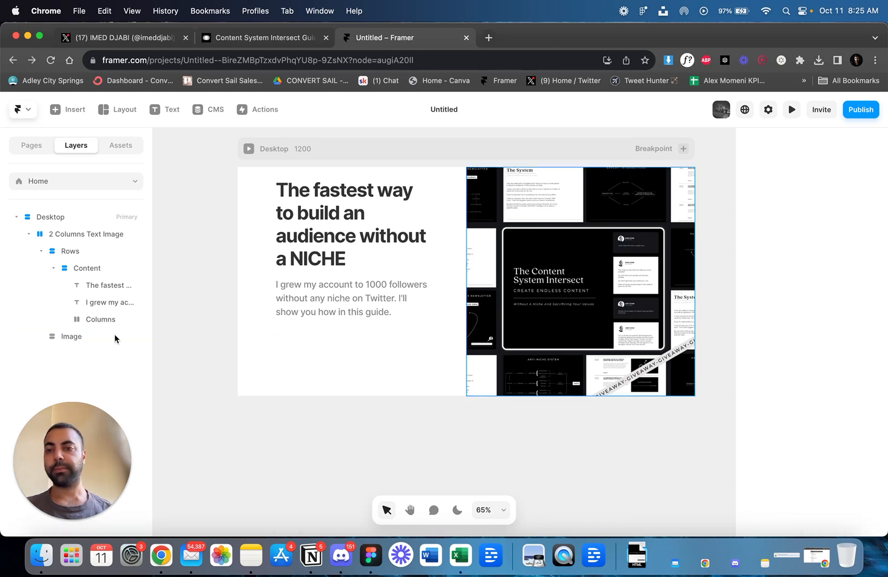
Search the insertable elements for "form" and look through the matching elements and page templates.
click(111, 319)
click(79, 112)
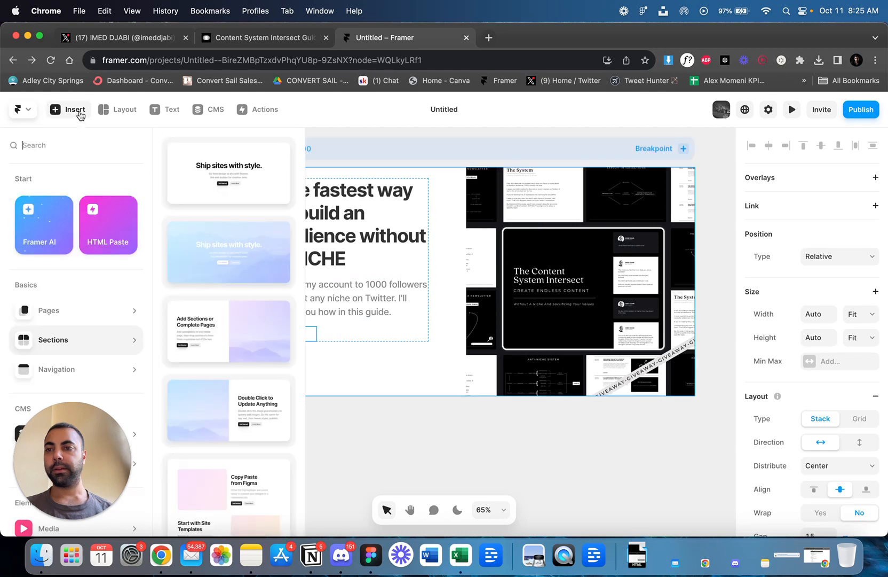
click(87, 149)
text(form)
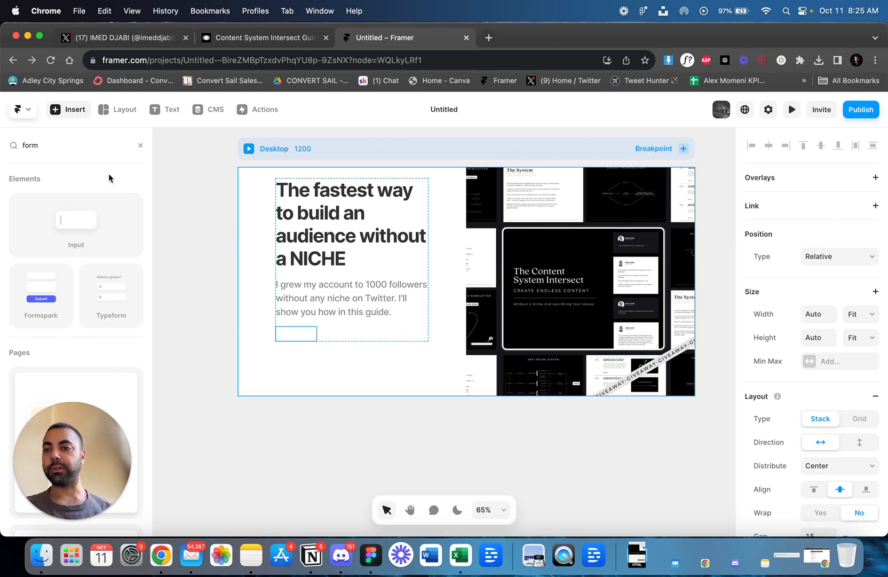
scroll(103, 229, down, 5)
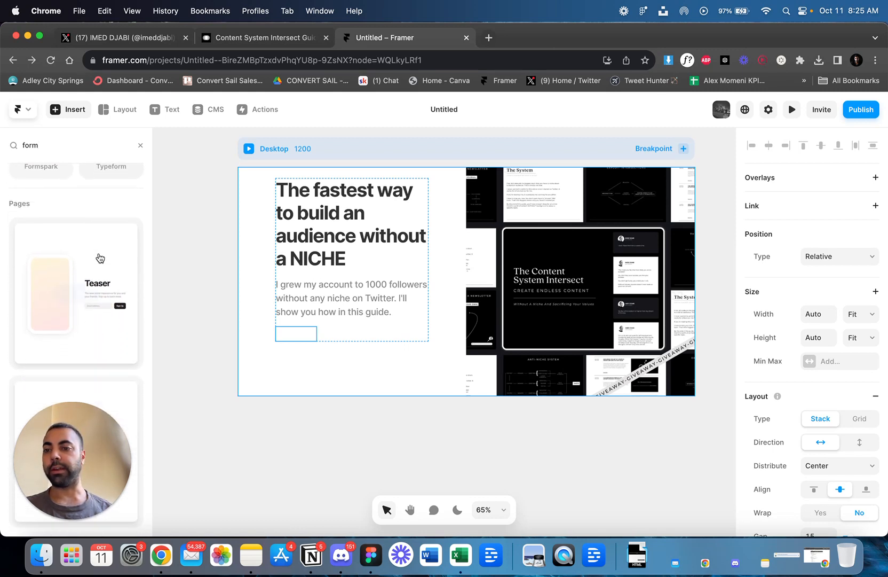
drag(69, 411, 169, 400)
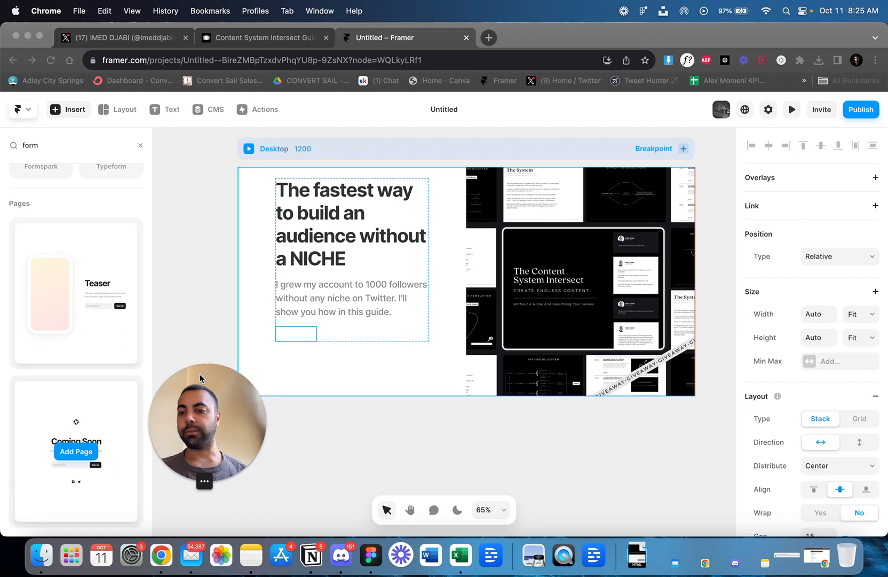
drag(201, 375, 111, 378)
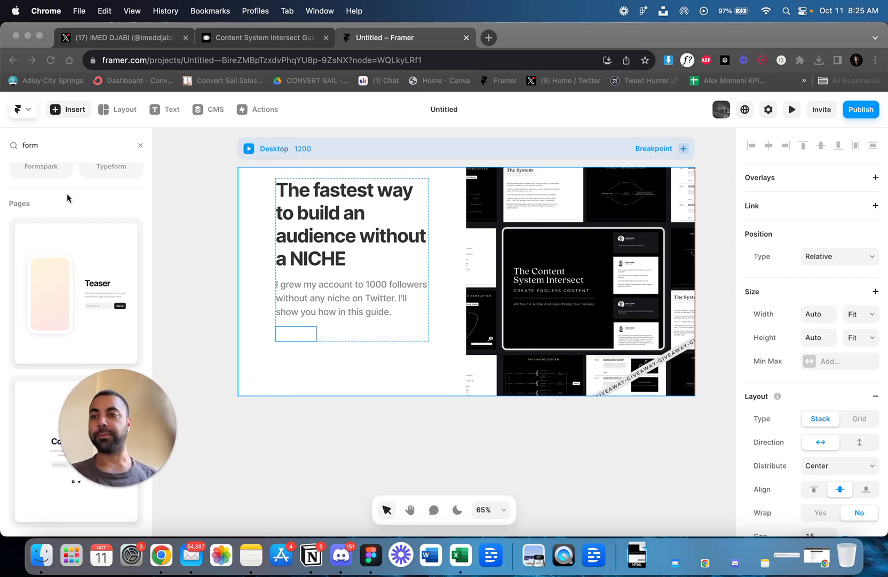
scroll(67, 256, up, 3)
click(76, 153)
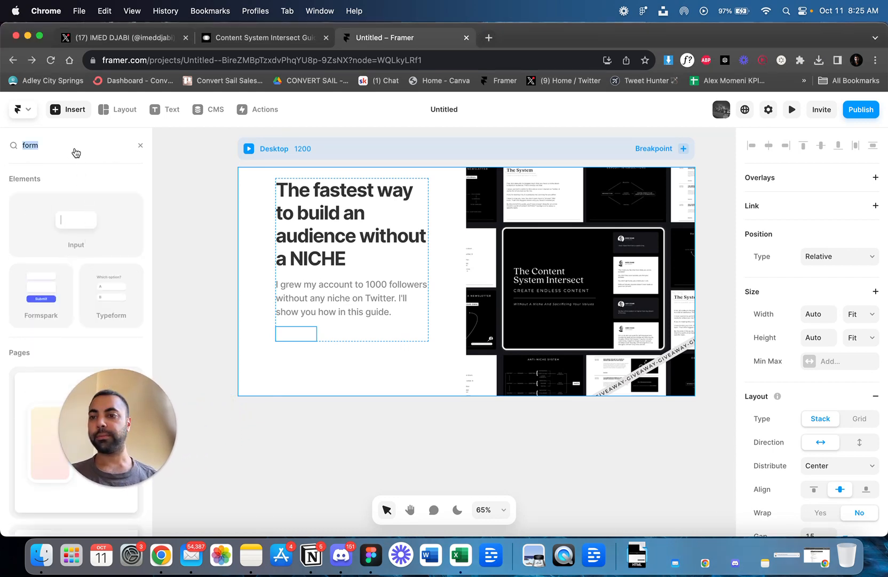
text(for)
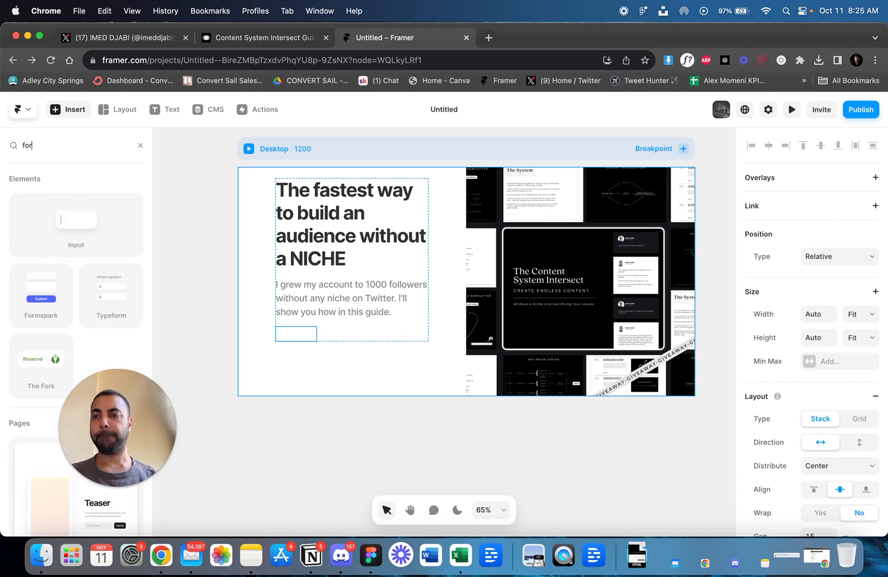
text(m)
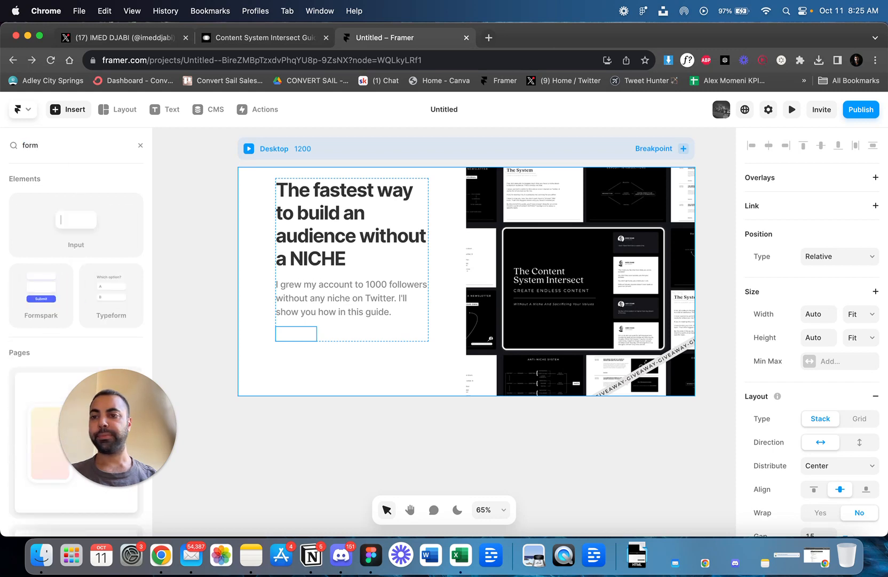
Search the insertable elements for "email" and place the Input component directly beneath the paragraph in the Content stack.
key(BackSpace)
key(BackSpace)
key(BackSpace)
key(BackSpace)
text(email)
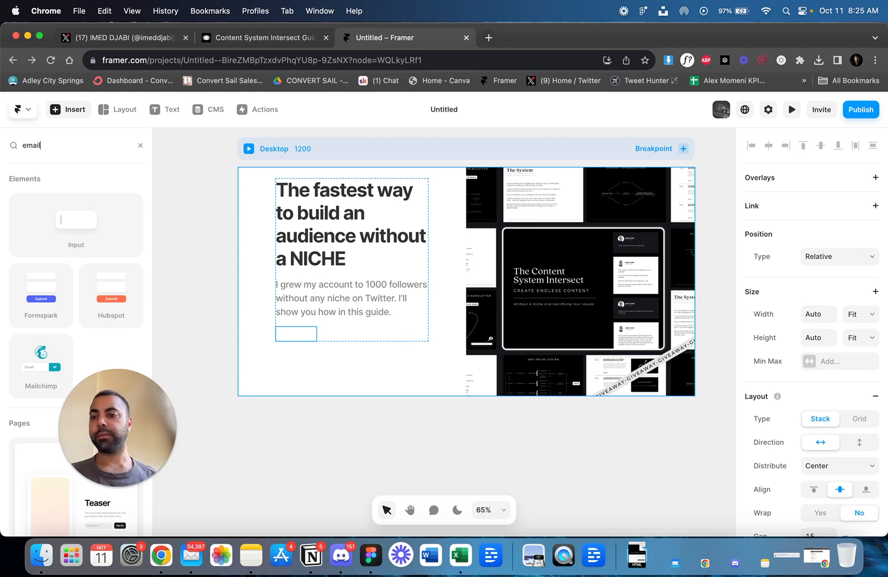
drag(67, 221, 347, 337)
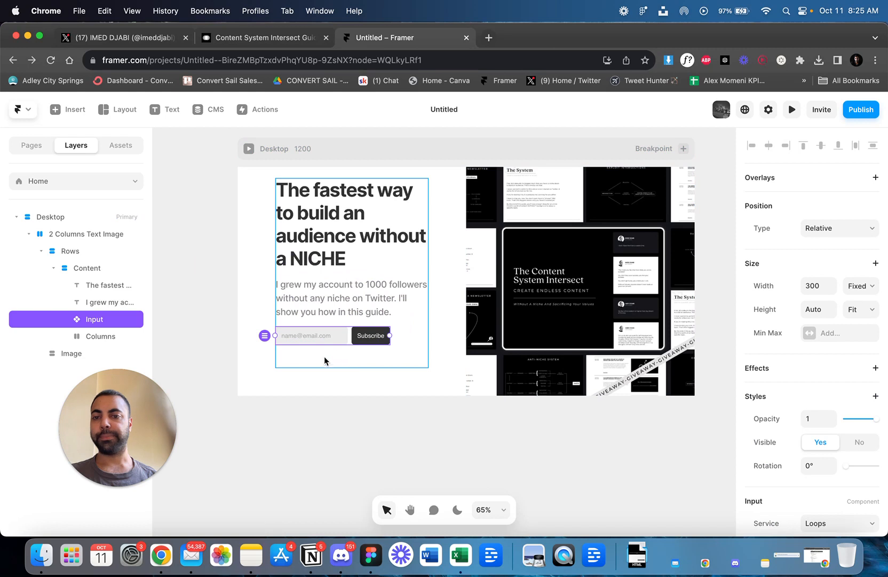
Delete the empty Columns stack below the email input.
click(330, 359)
click(328, 346)
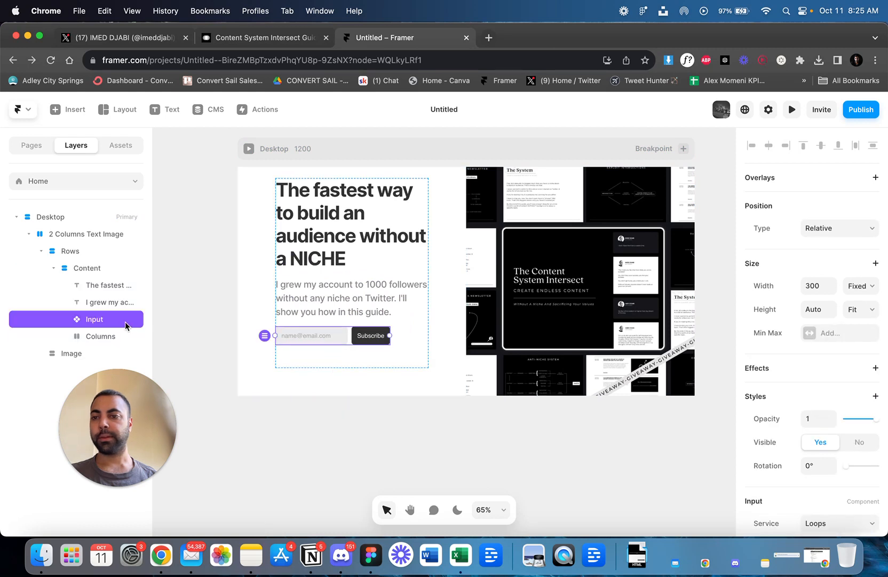
click(101, 336)
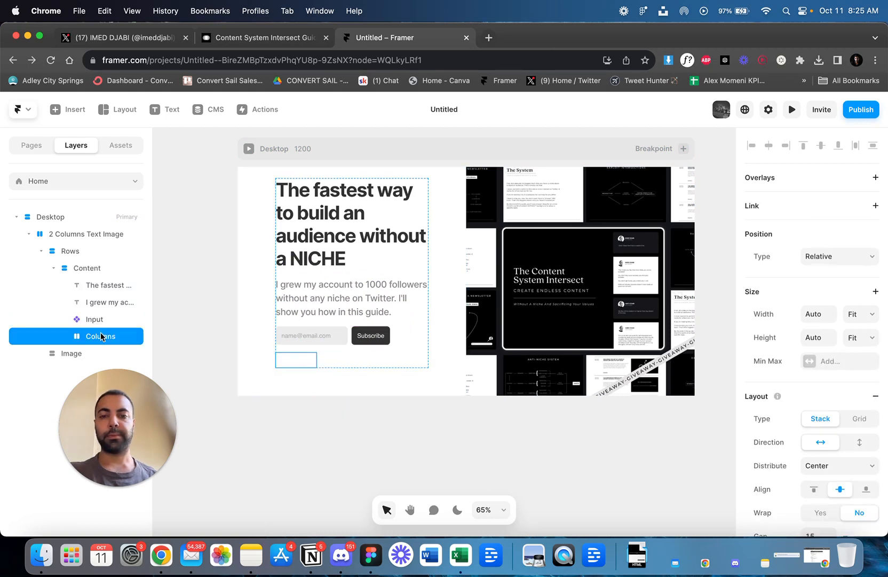
key(BackSpace)
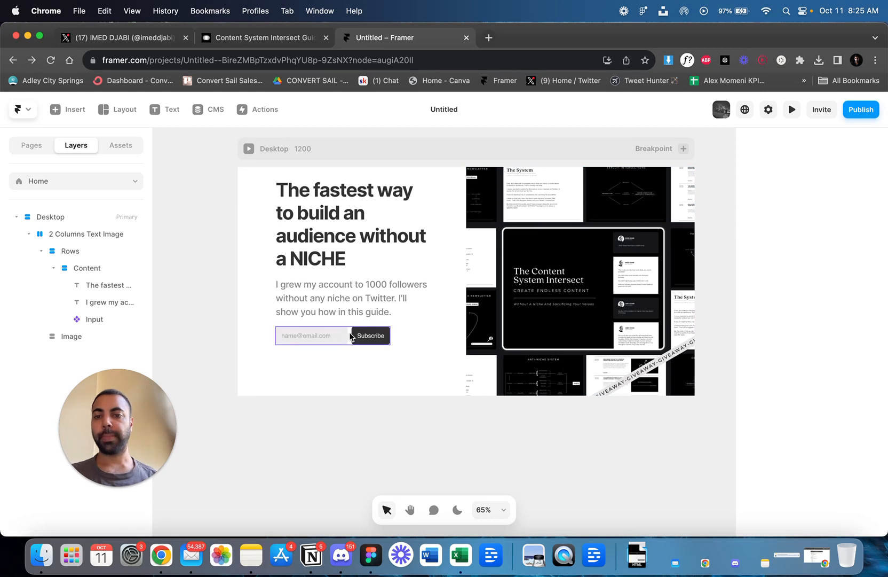
Set the email input's width to Fill so it spans the text column.
click(348, 337)
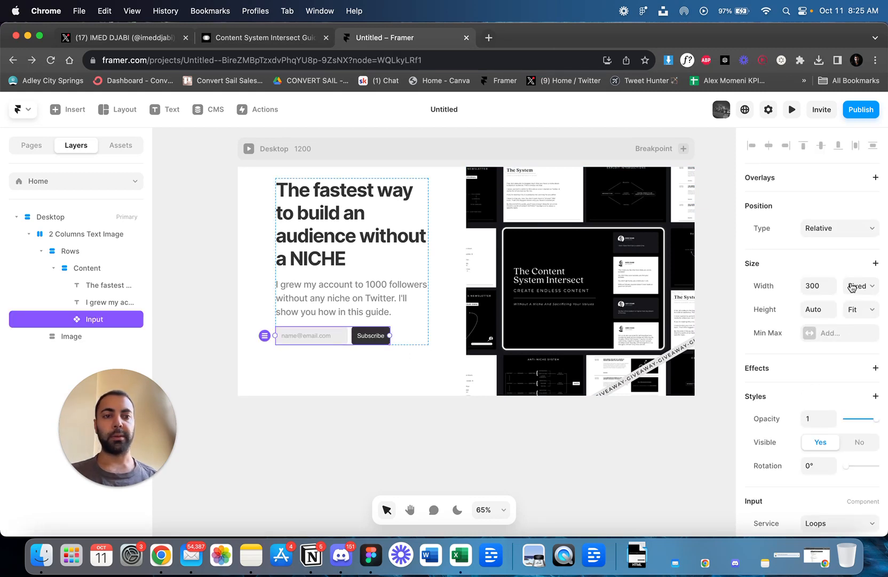
click(852, 287)
click(851, 311)
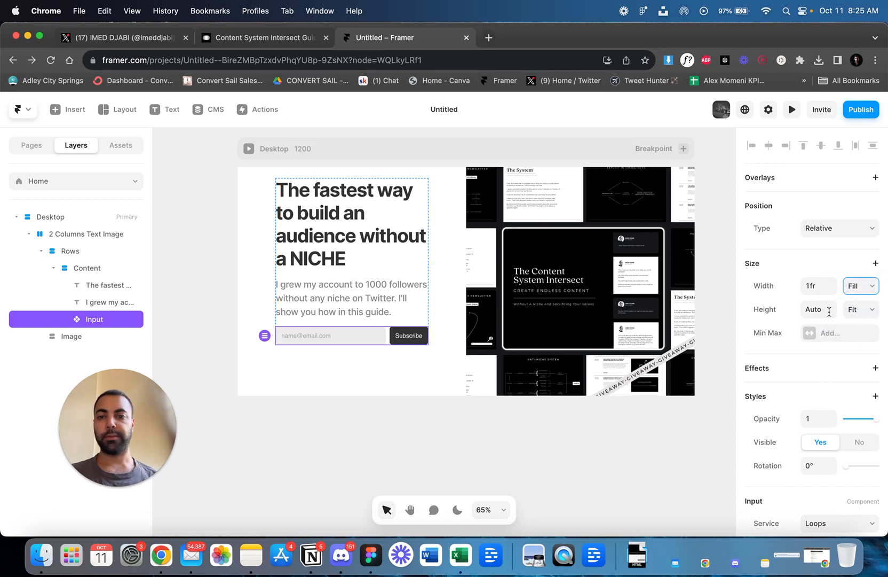
click(197, 298)
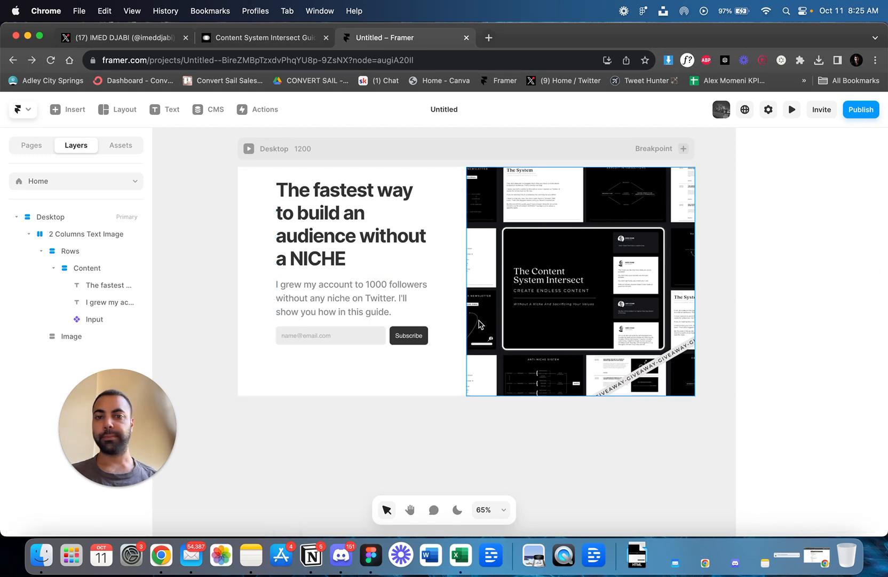
Check the finished section, compare it with the reference guide page's opt-in form, and open the creator's Twitter profile.
scroll(477, 322, up, 1)
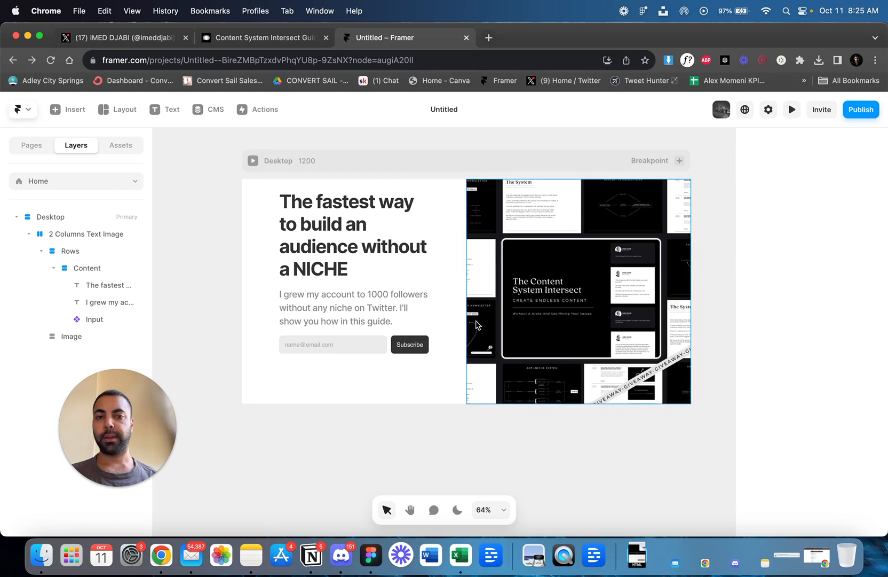
scroll(477, 324, down, 2)
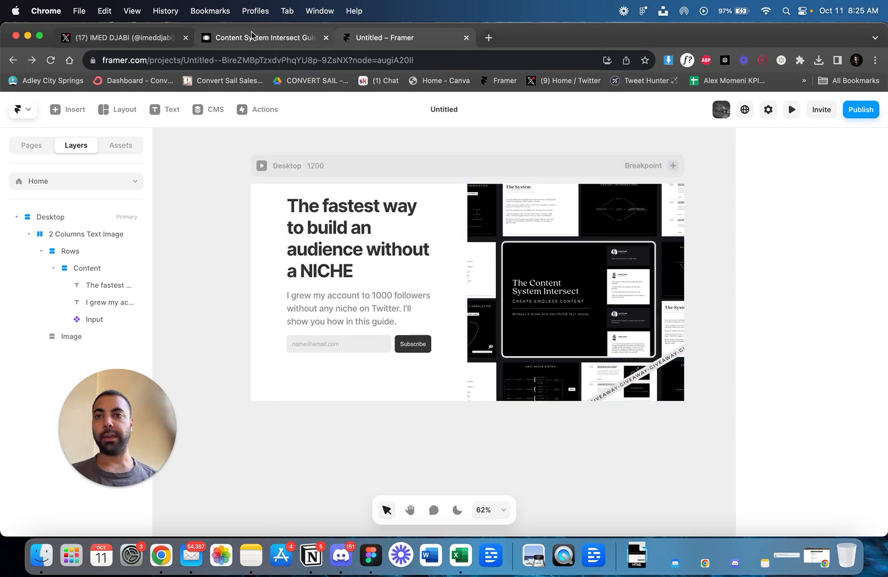
click(255, 38)
click(774, 295)
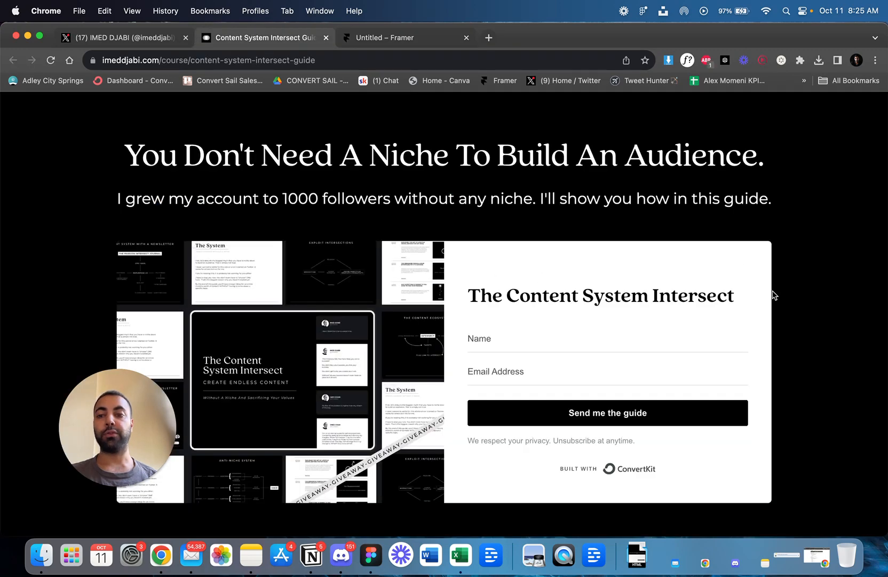
click(130, 37)
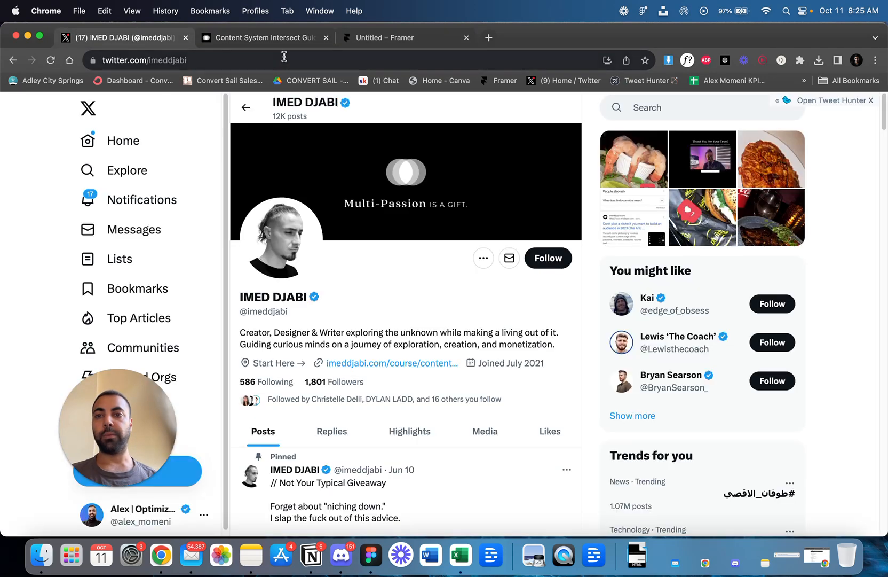
Switch back to Framer, search the insertable elements for "ticker" and place the Ticker component below the Content stack in Rows.
click(260, 43)
click(402, 43)
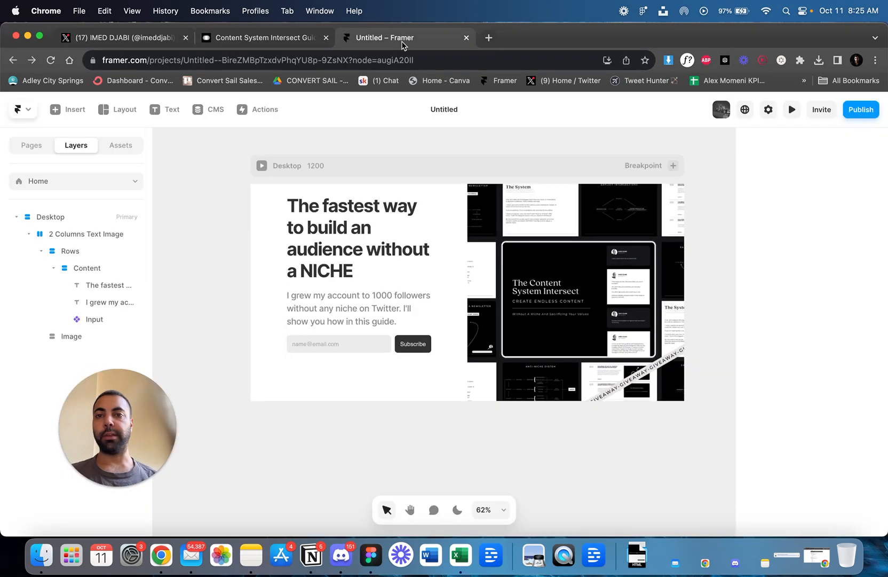
click(319, 380)
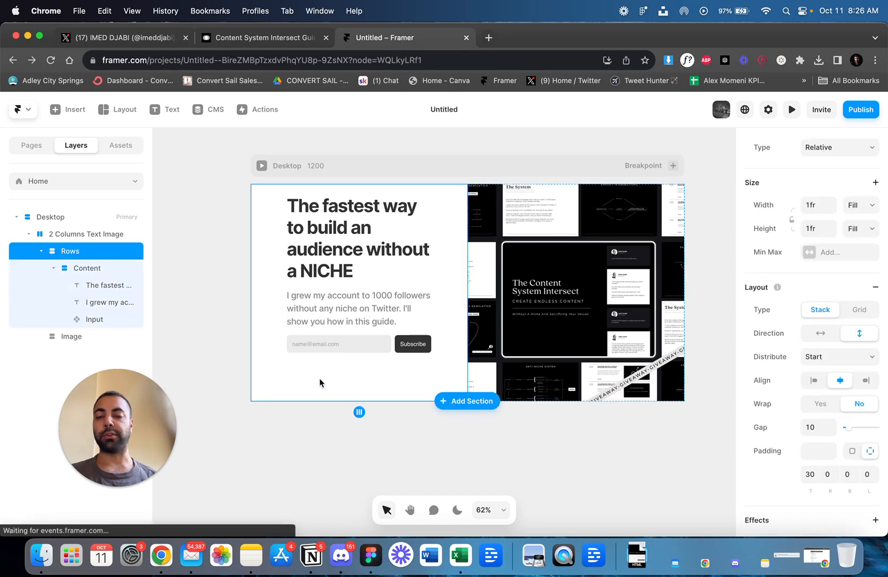
drag(109, 439, 80, 465)
click(28, 147)
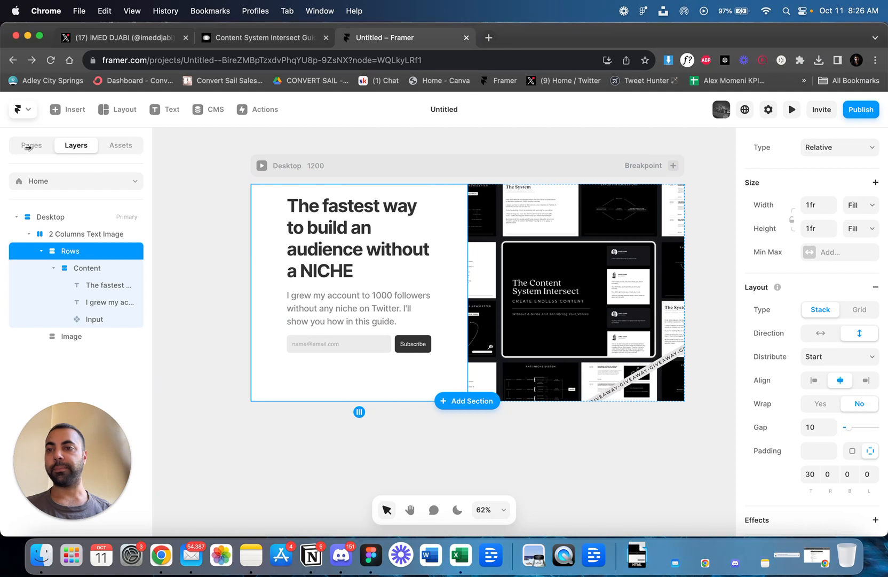
click(57, 110)
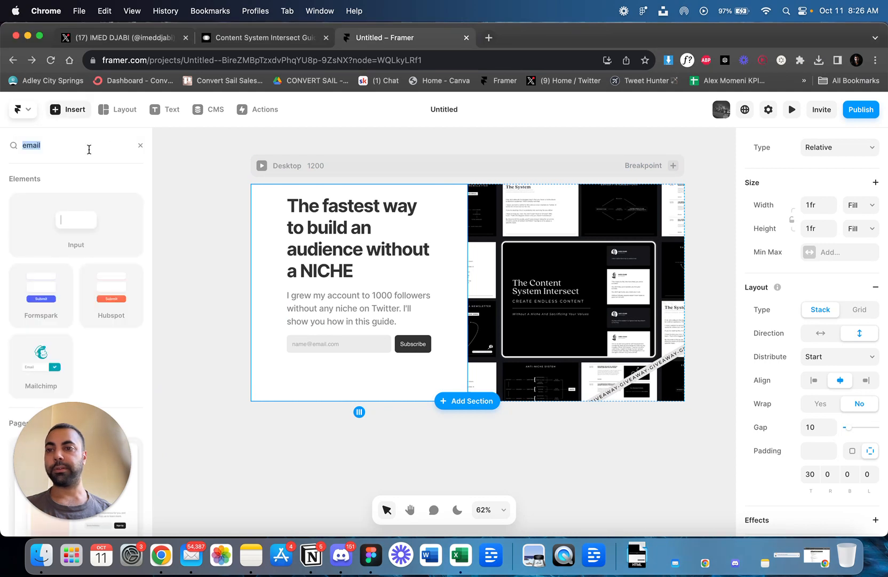
text(ticker)
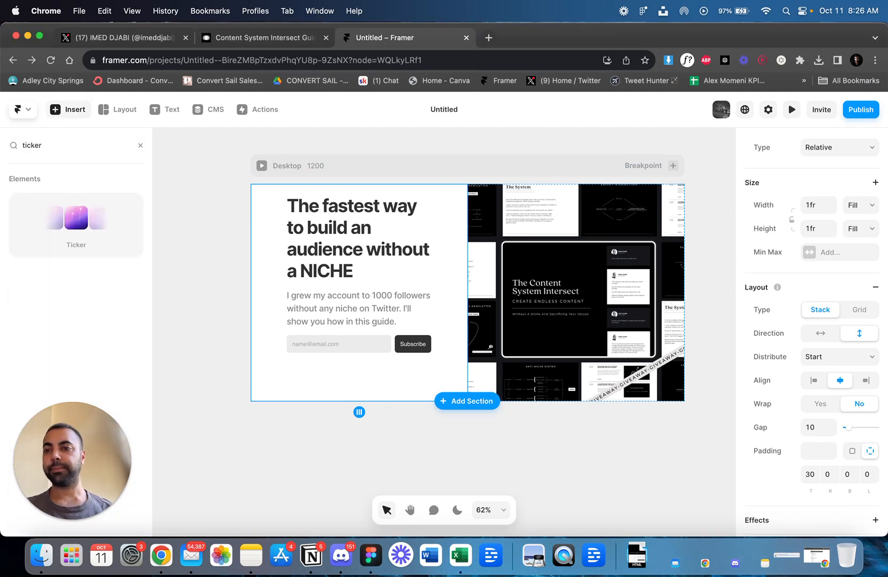
drag(80, 216, 333, 367)
click(208, 323)
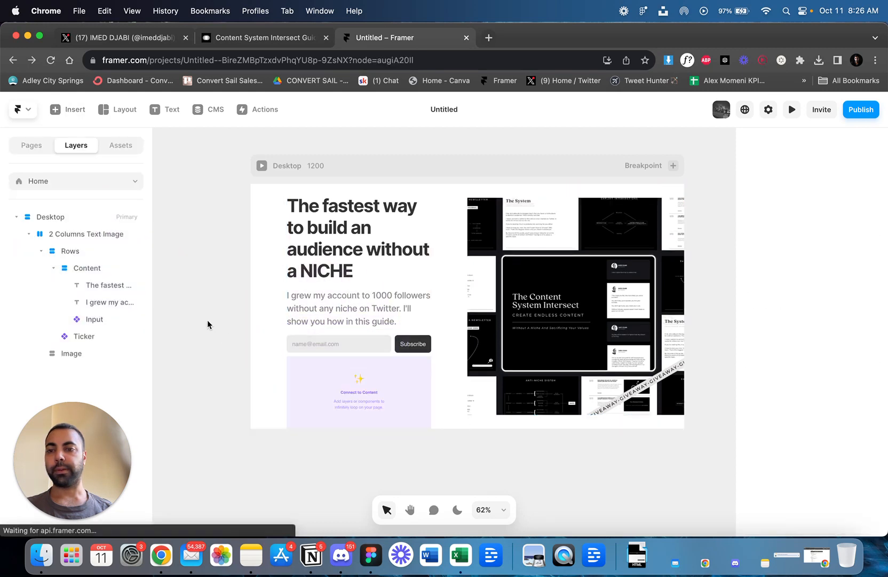
Resize the ticker to about 593 wide and 142 high so it spans the text half of the section.
click(99, 336)
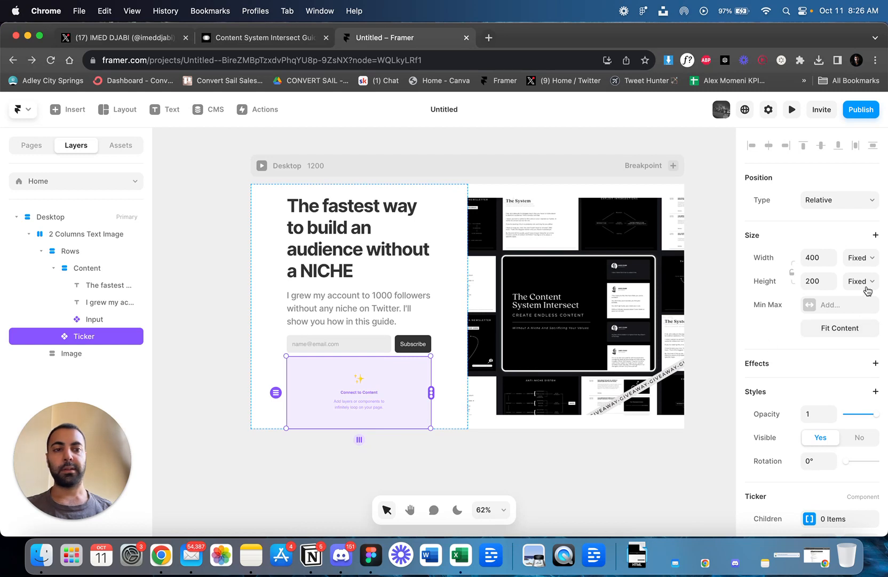
click(845, 333)
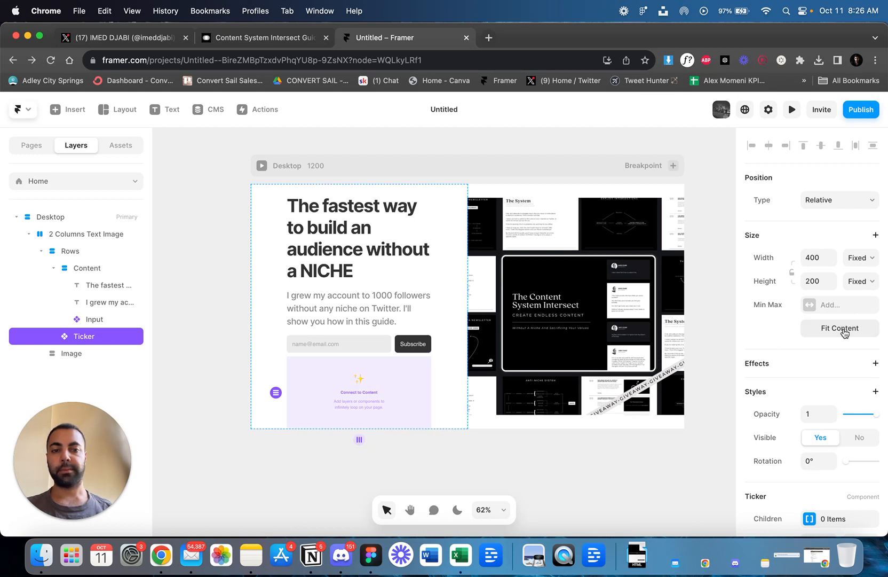
scroll(827, 380, down, 5)
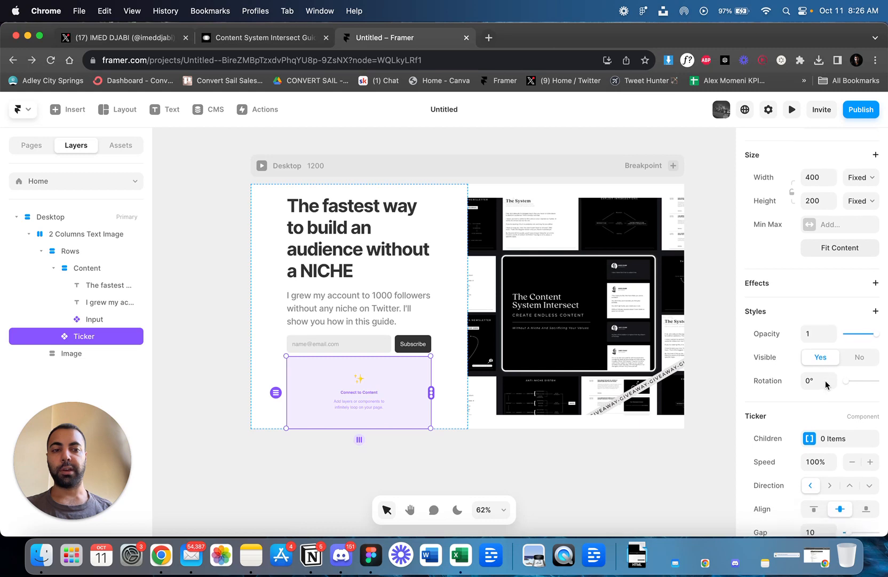
scroll(825, 384, up, 5)
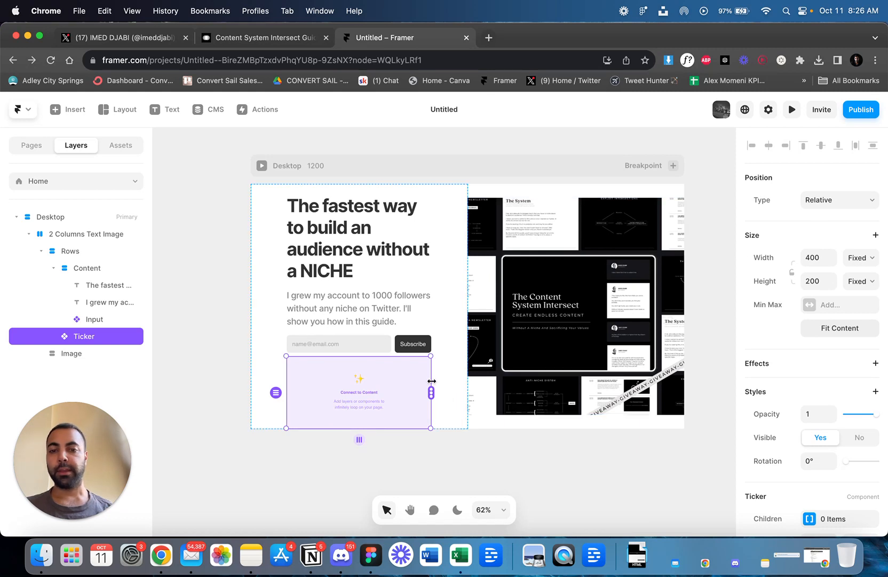
drag(429, 379, 503, 370)
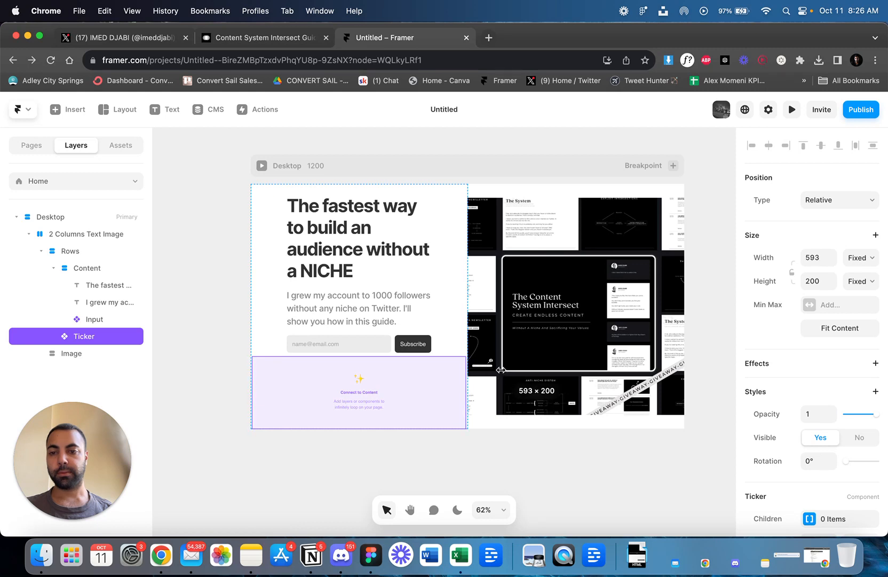
drag(501, 370, 501, 370)
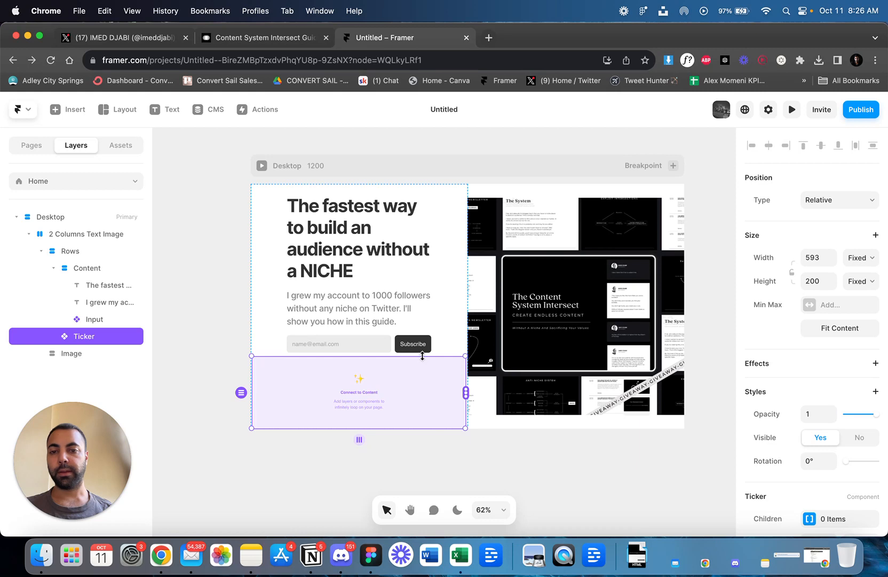
mouse_move(422, 356)
mouse_down()
mouse_move(417, 390)
mouse_move(424, 365)
mouse_move(422, 383)
mouse_move(421, 373)
mouse_up()
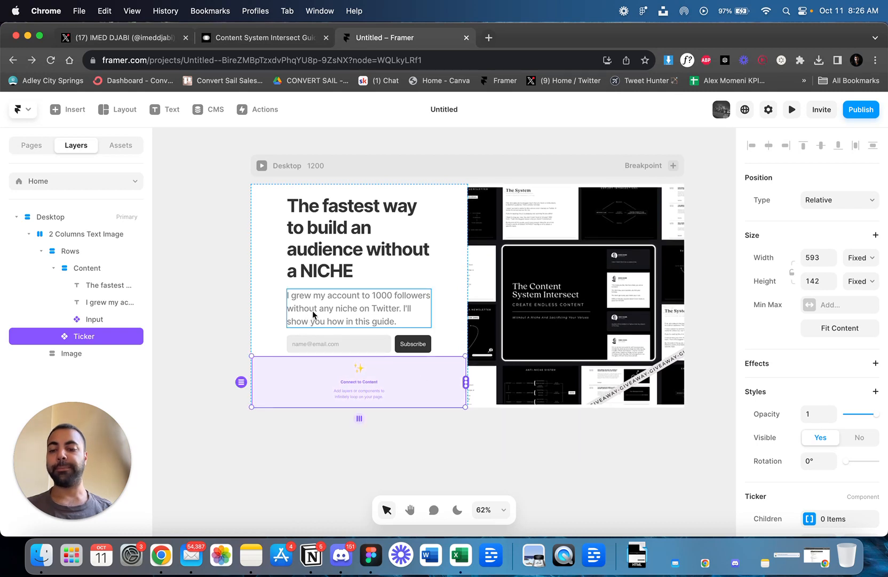
scroll(412, 281, down, 5)
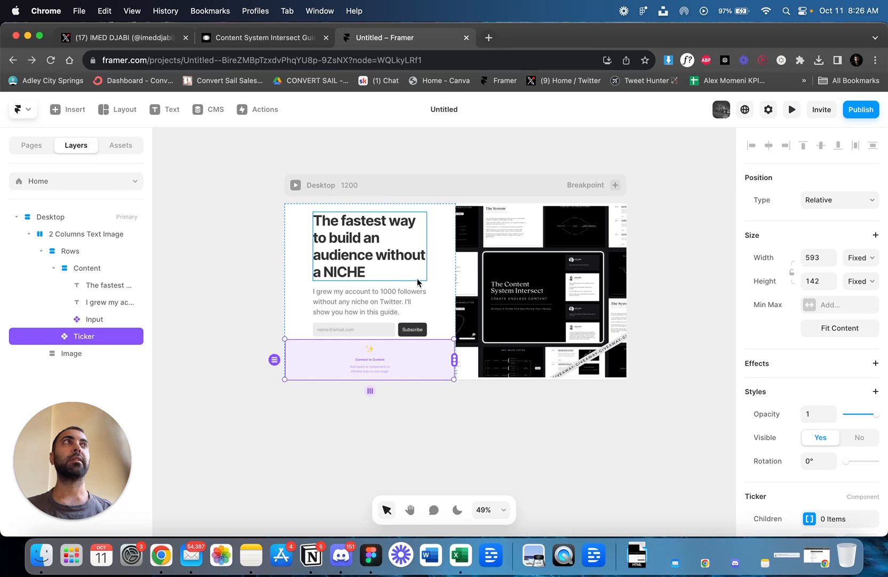
scroll(410, 281, left, 3)
click(256, 272)
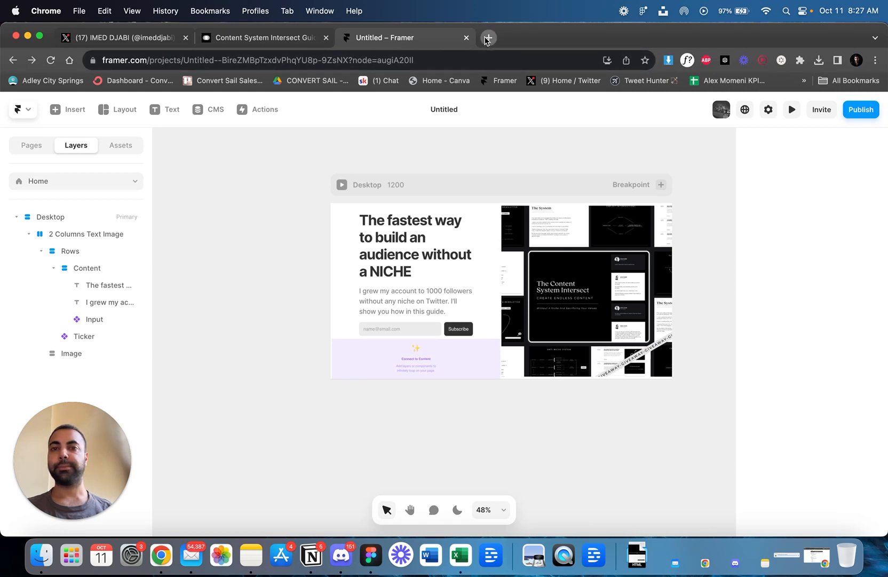
Search Google for "dickie bush", open his website in a separate tab and look through its homepage for a logo.
click(486, 38)
text(dickie b)
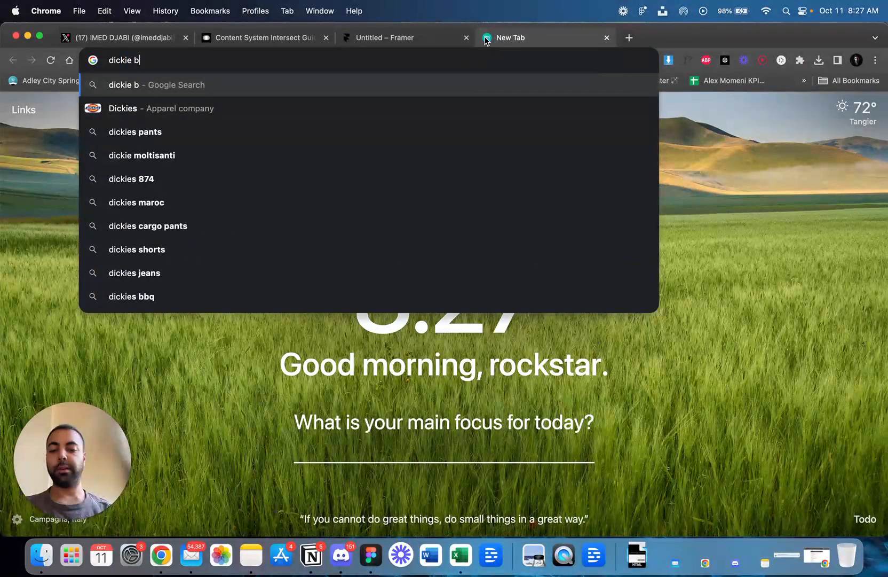
text(ush)
key(Return)
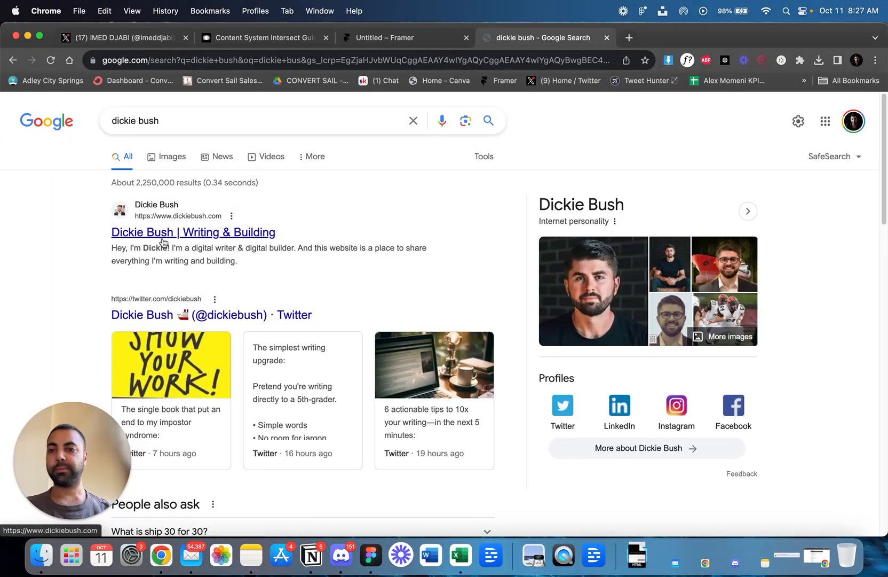
super+click(166, 243)
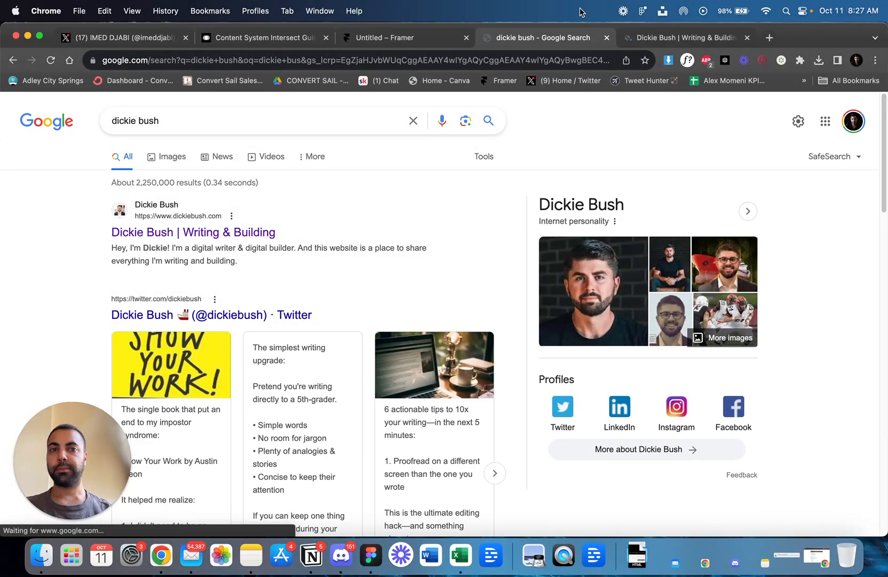
click(690, 42)
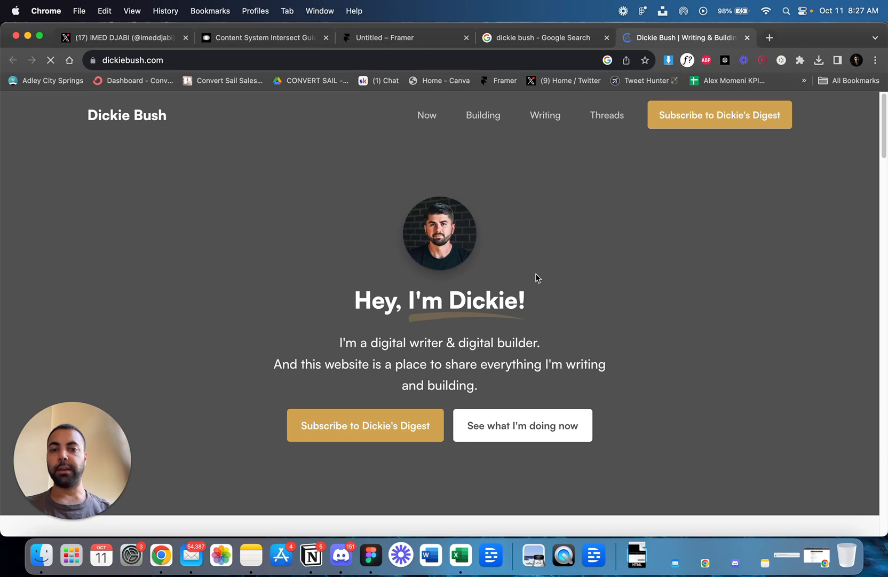
scroll(536, 278, down, 5)
scroll(536, 277, down, 3)
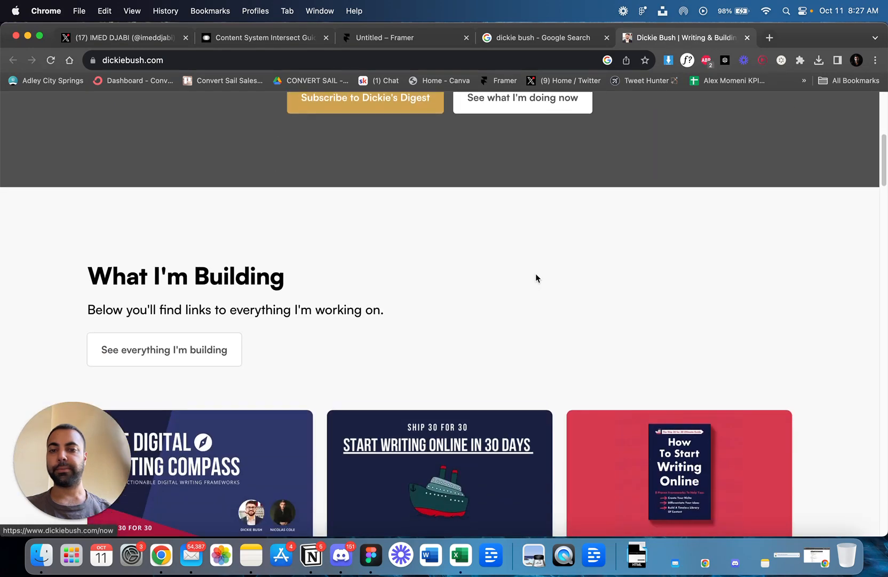
scroll(536, 278, up, 6)
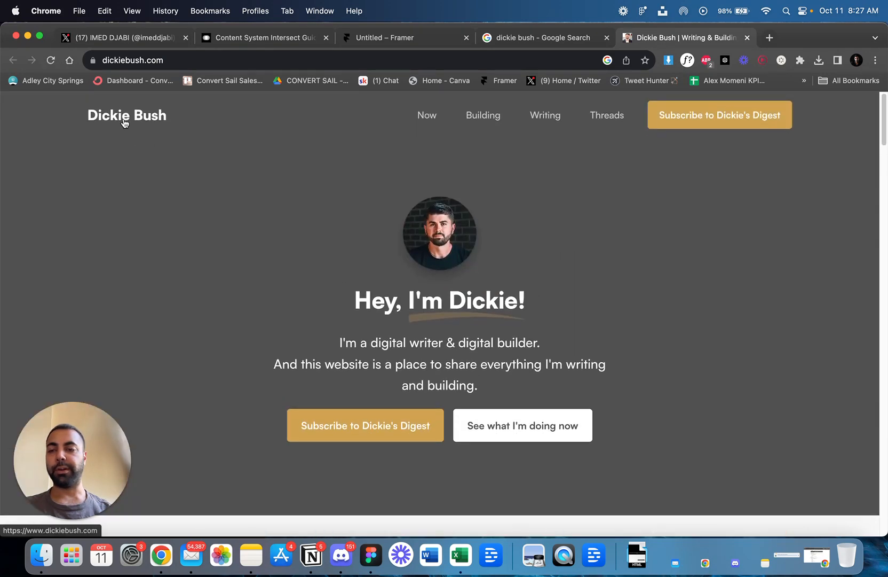
Search Google Images for "dickie bush logo" and open the Modern Mastery logo result in a new tab.
click(537, 38)
text(logo)
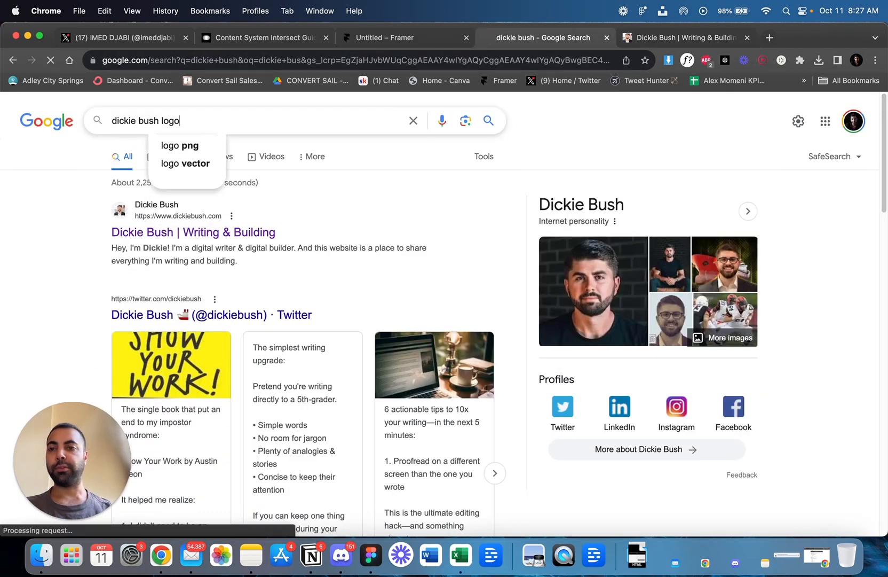
key(Return)
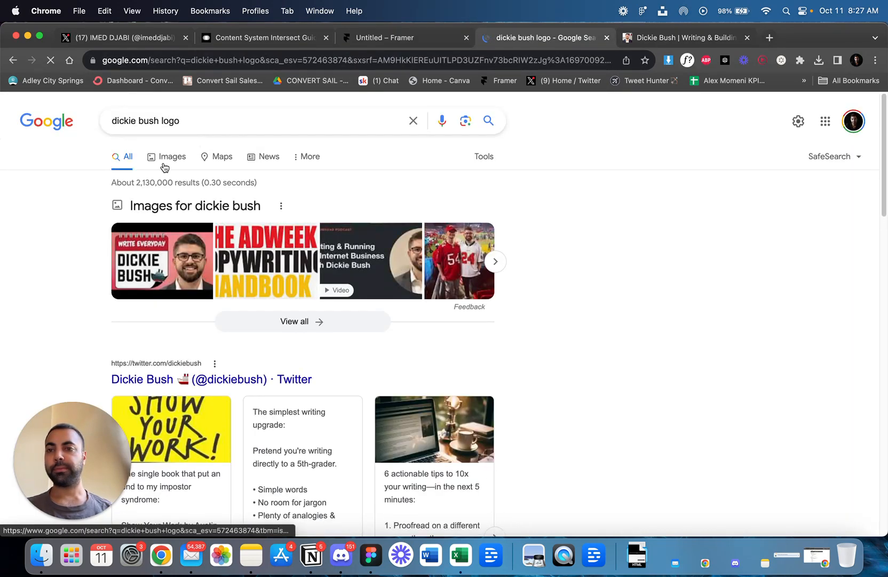
click(164, 167)
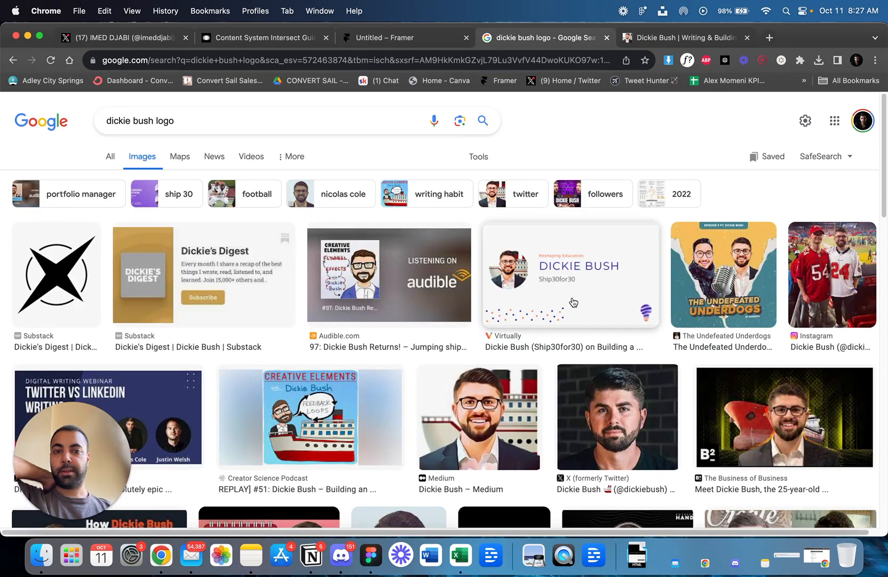
scroll(603, 303, down, 5)
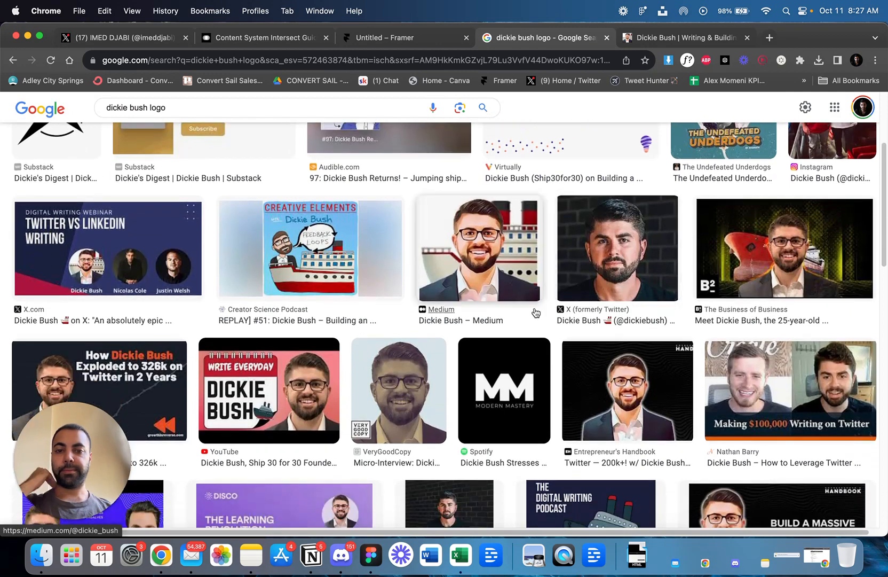
scroll(502, 309, down, 3)
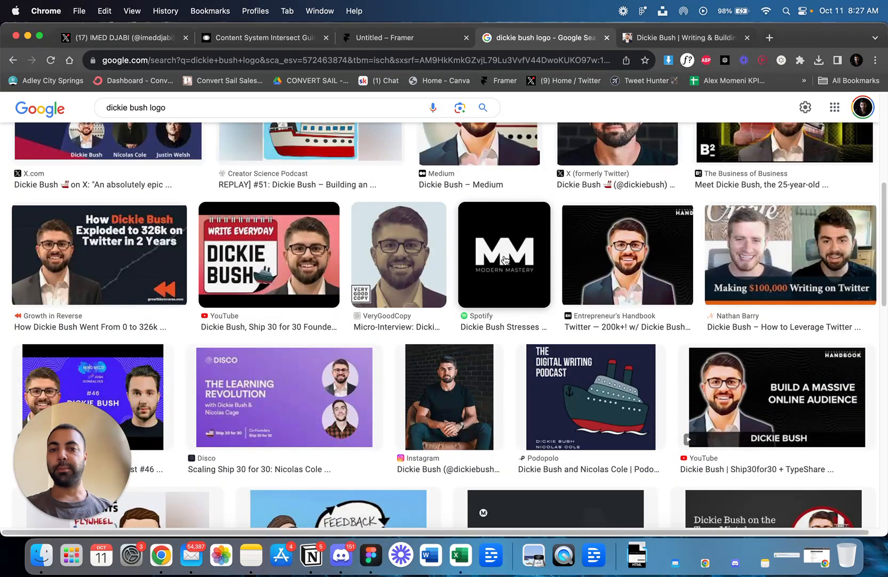
right_click(504, 257)
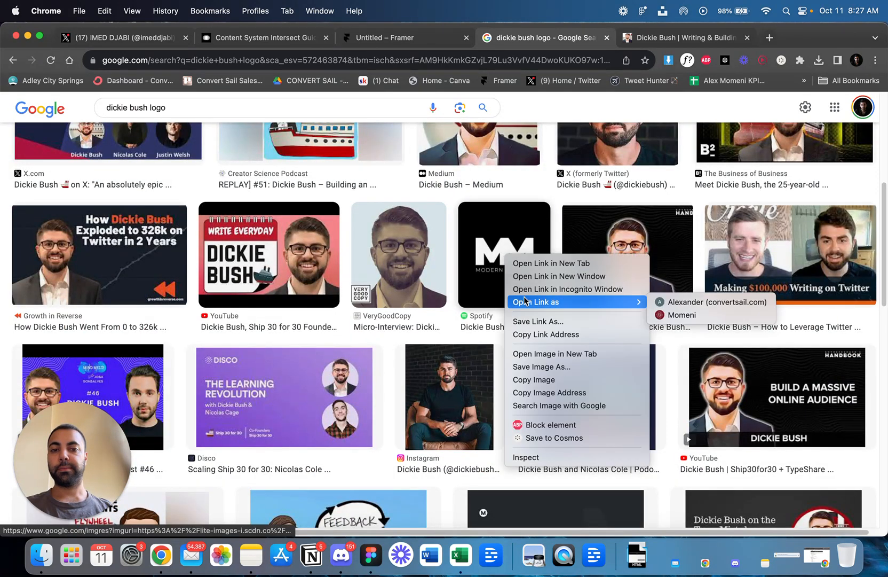
click(470, 256)
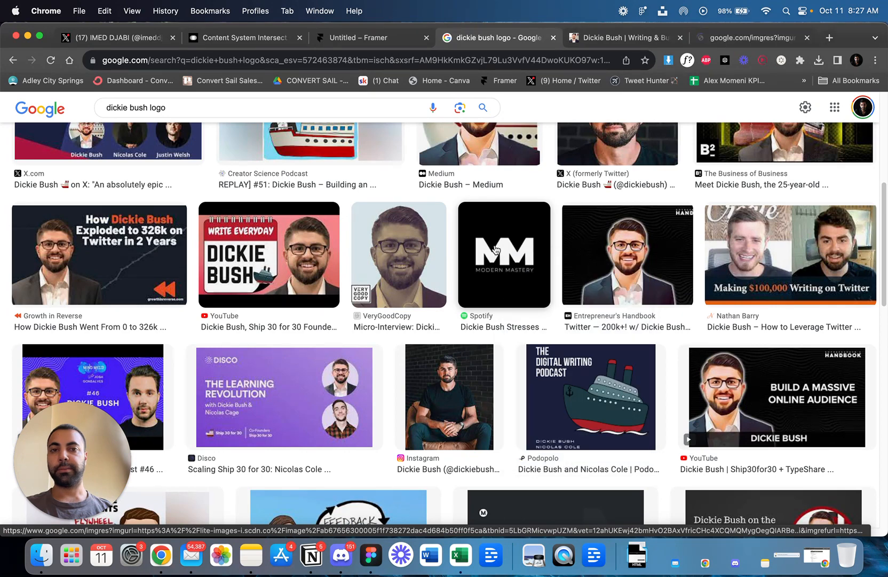
Search Google Images for "dan koe logo" and look through the results for a usable logo.
scroll(534, 182, up, 5)
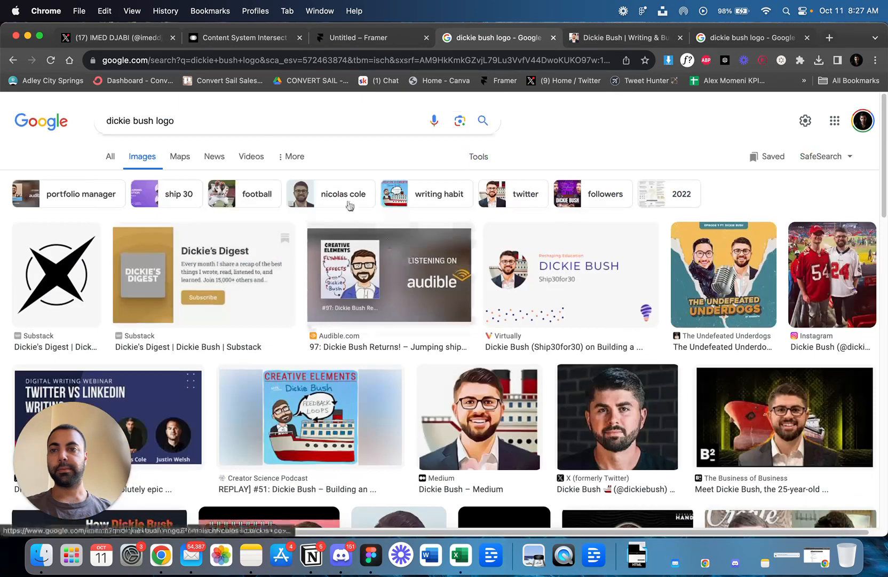
triple_click(221, 117)
text(dan koe logo)
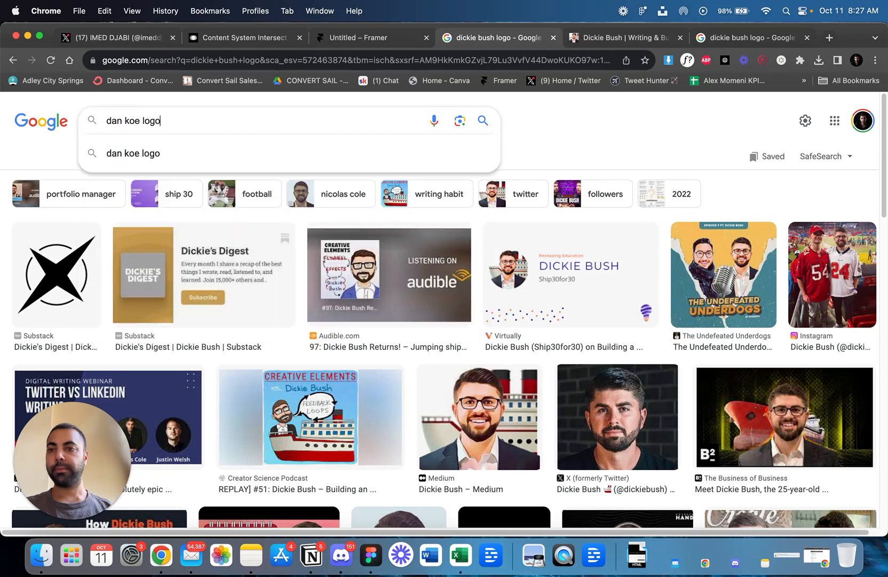
key(Return)
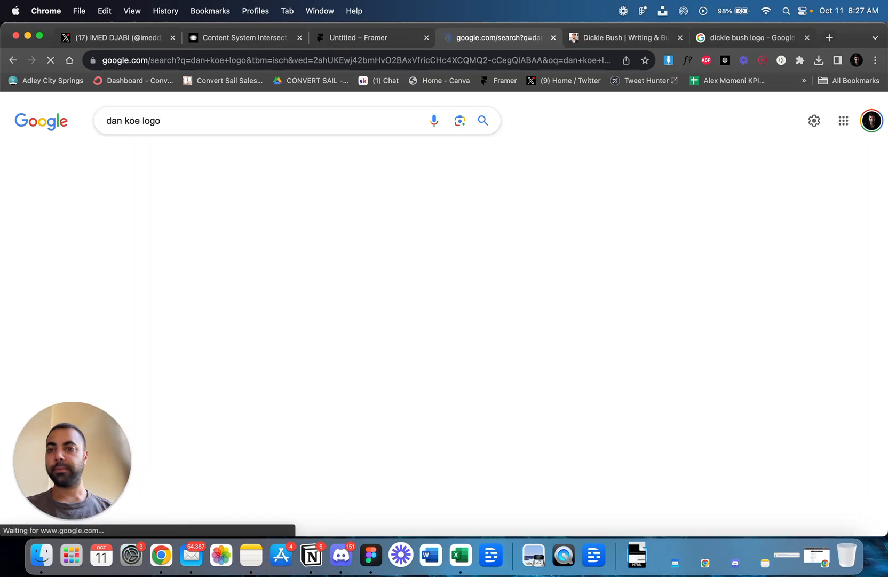
scroll(231, 229, down, 2)
scroll(231, 228, down, 1)
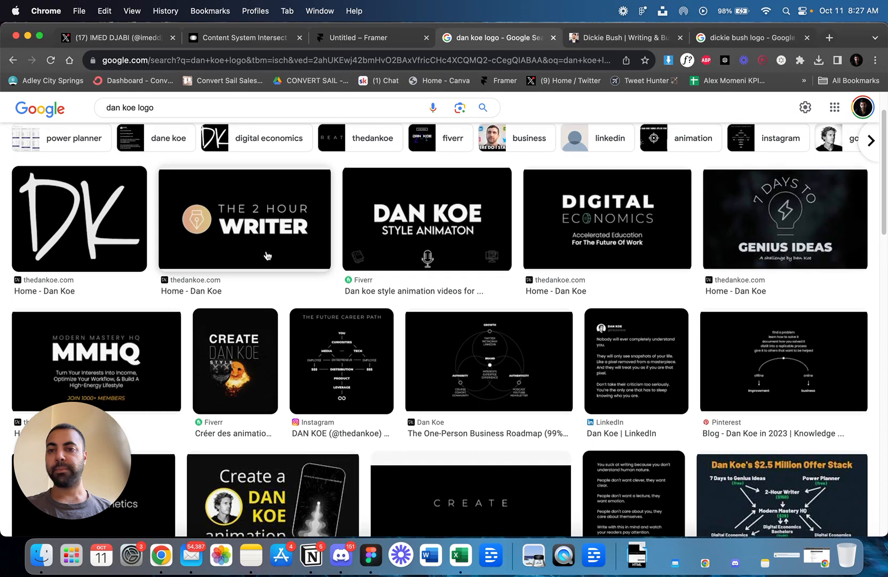
scroll(267, 255, up, 1)
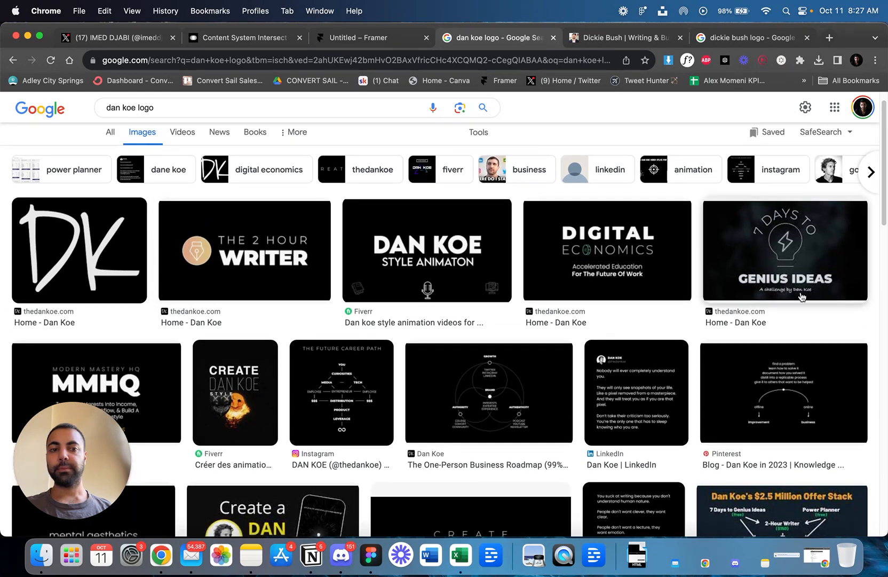
scroll(382, 287, down, 8)
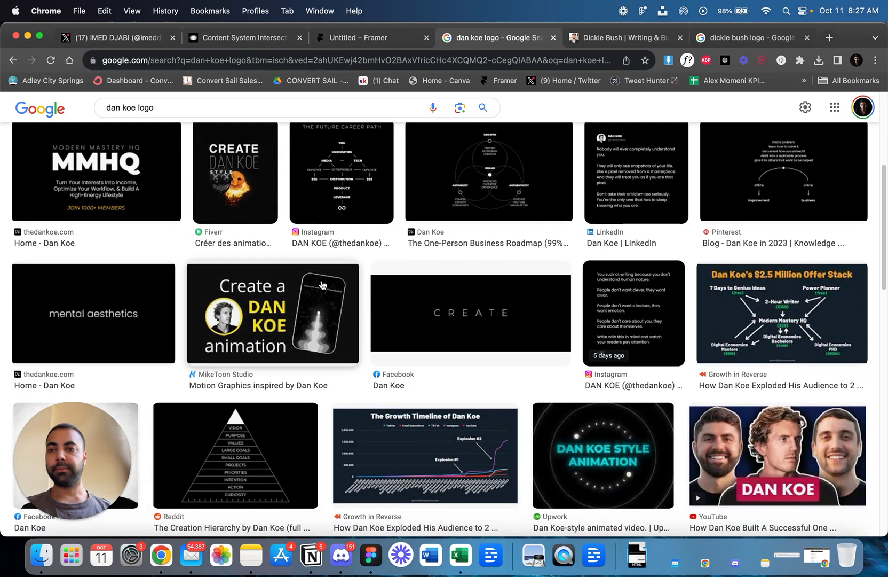
scroll(299, 285, down, 3)
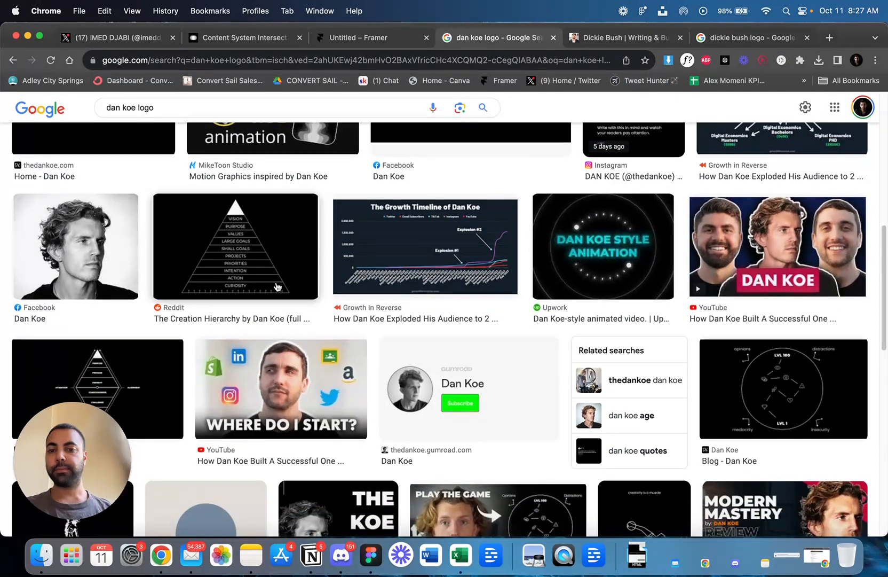
scroll(277, 287, down, 5)
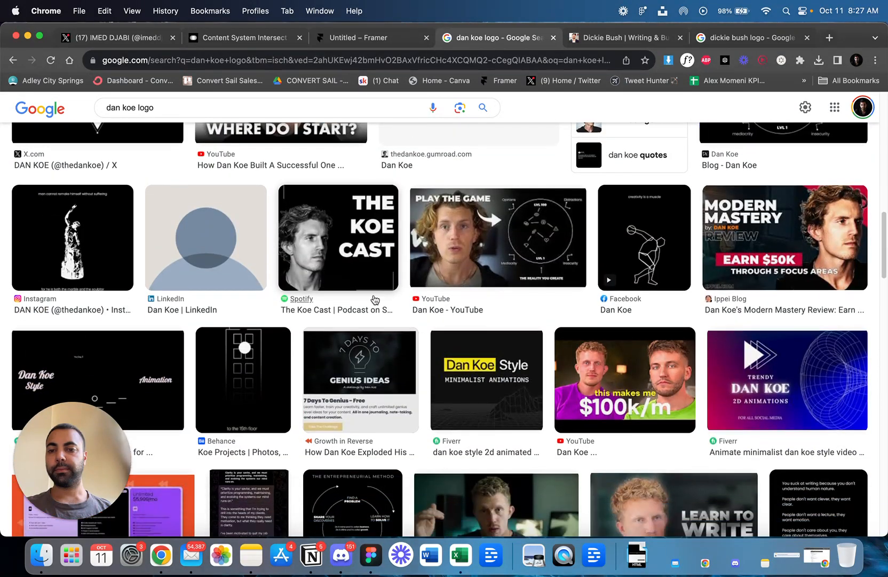
scroll(375, 299, up, 15)
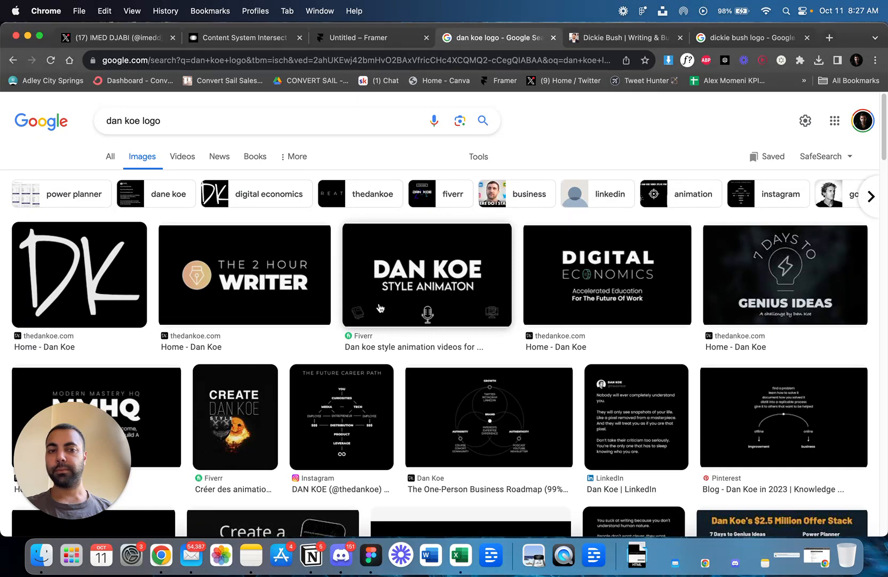
scroll(380, 308, down, 3)
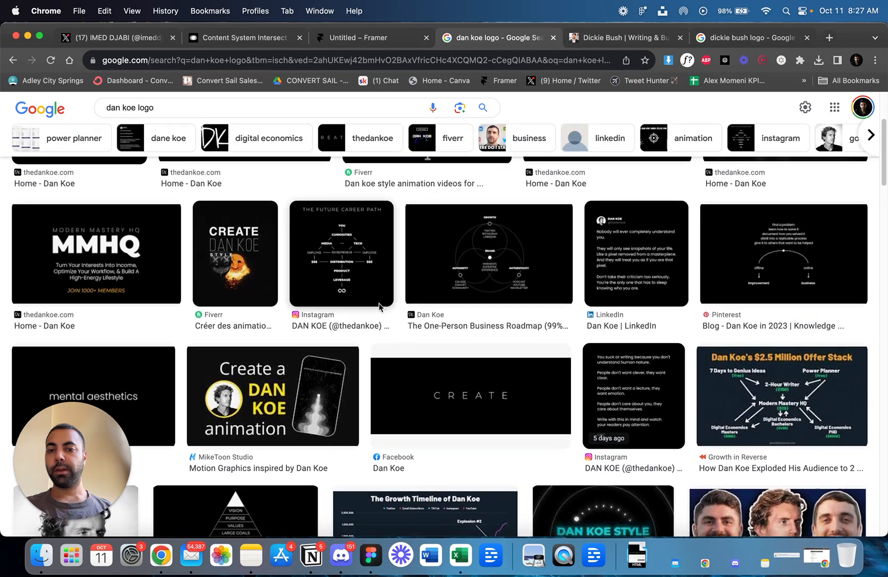
scroll(380, 306, up, 3)
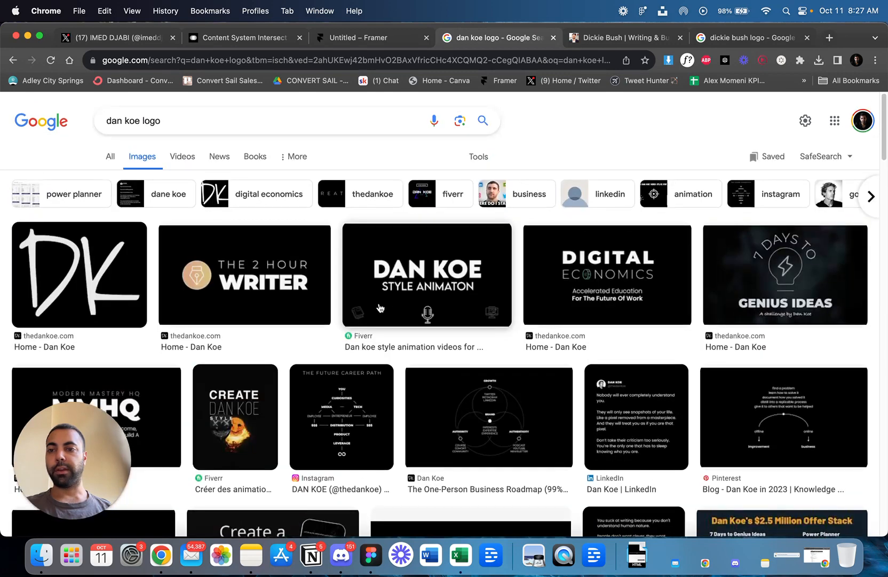
Preview the "Dan Koe Style Animation" image result, open its Fiverr source page and look it over.
click(427, 266)
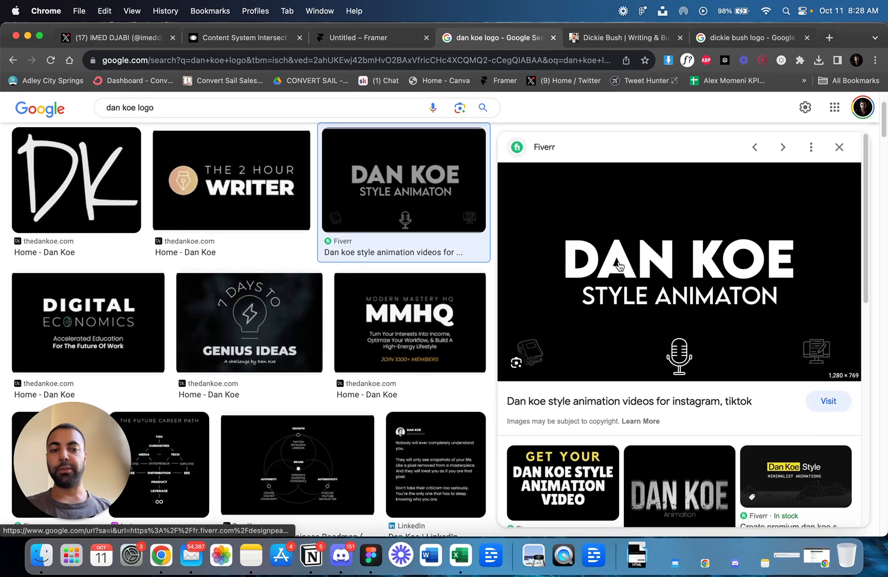
click(619, 265)
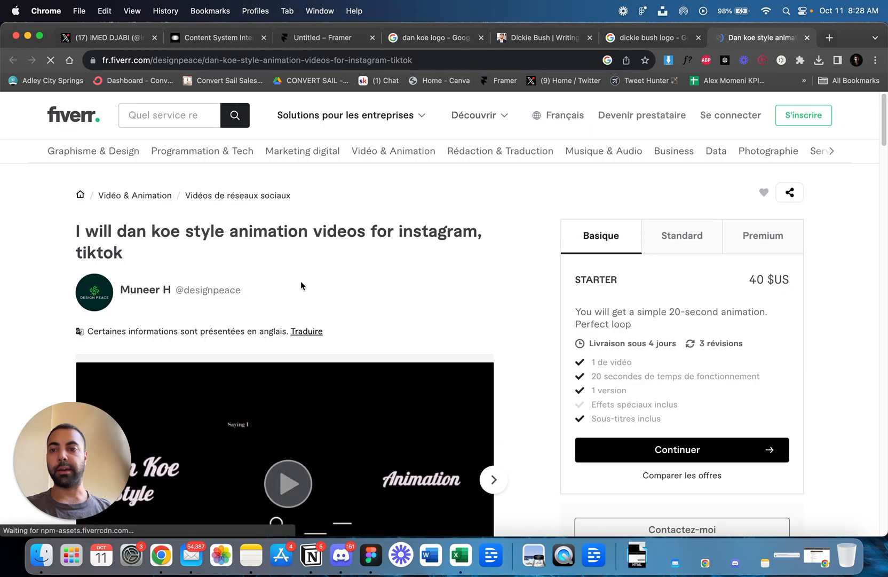
scroll(304, 286, down, 1)
scroll(303, 286, up, 1)
scroll(303, 287, down, 3)
scroll(304, 287, up, 1)
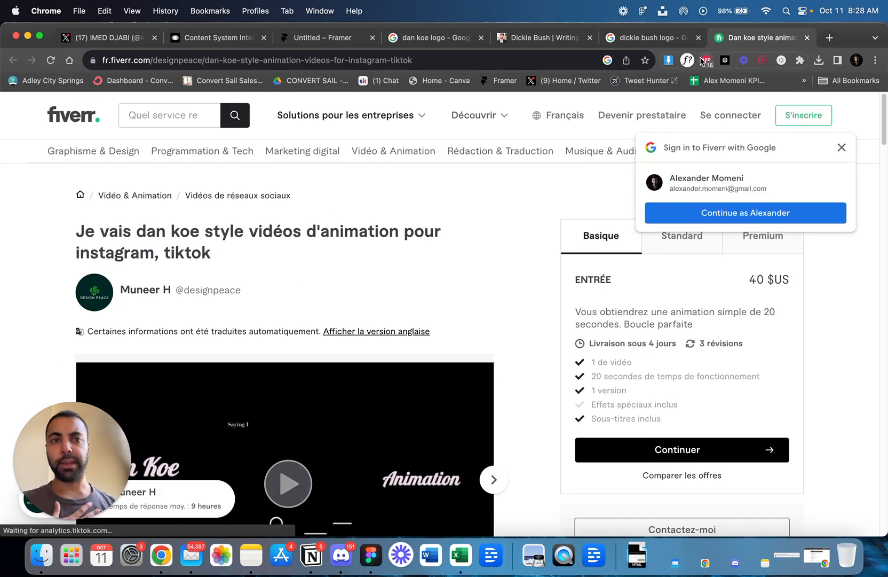
Return to the opened Modern Mastery logo result and save the image as "images" in Downloads.
click(647, 36)
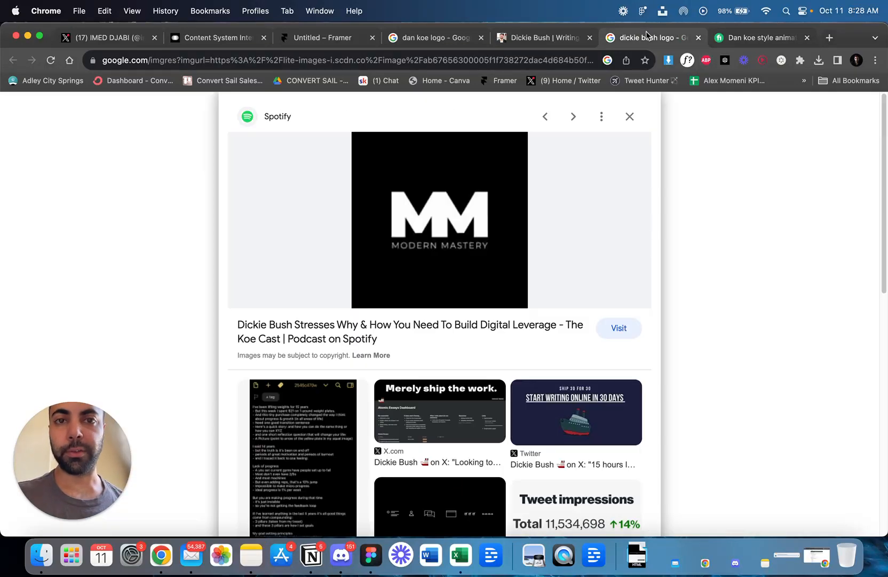
right_click(491, 233)
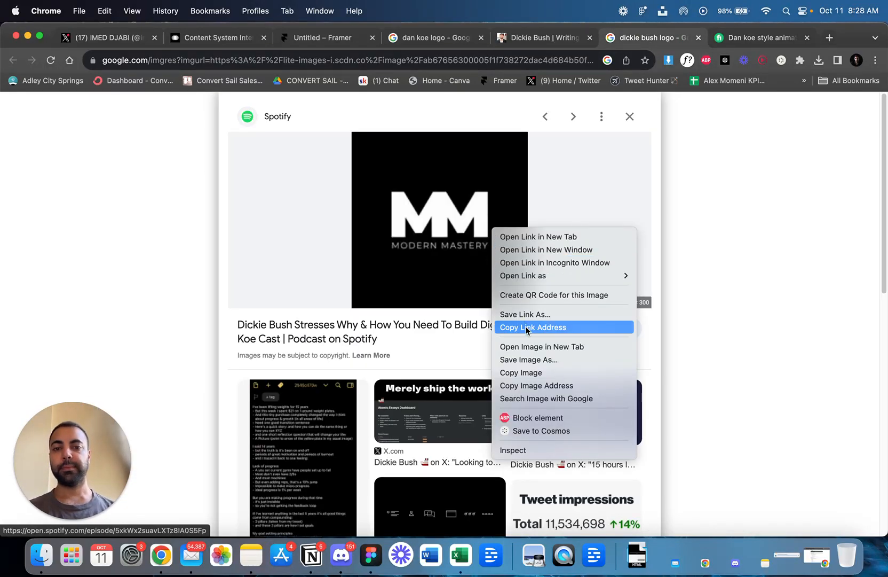
click(528, 358)
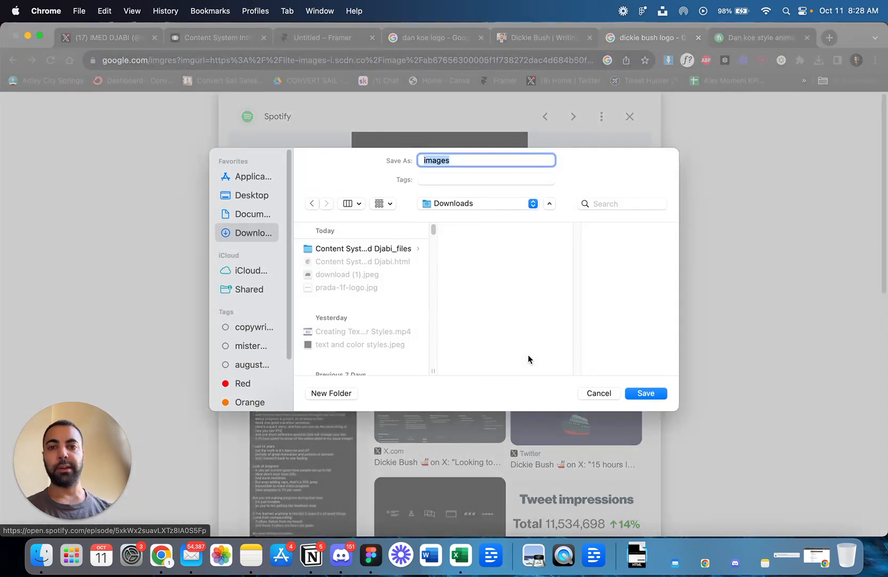
key(Return)
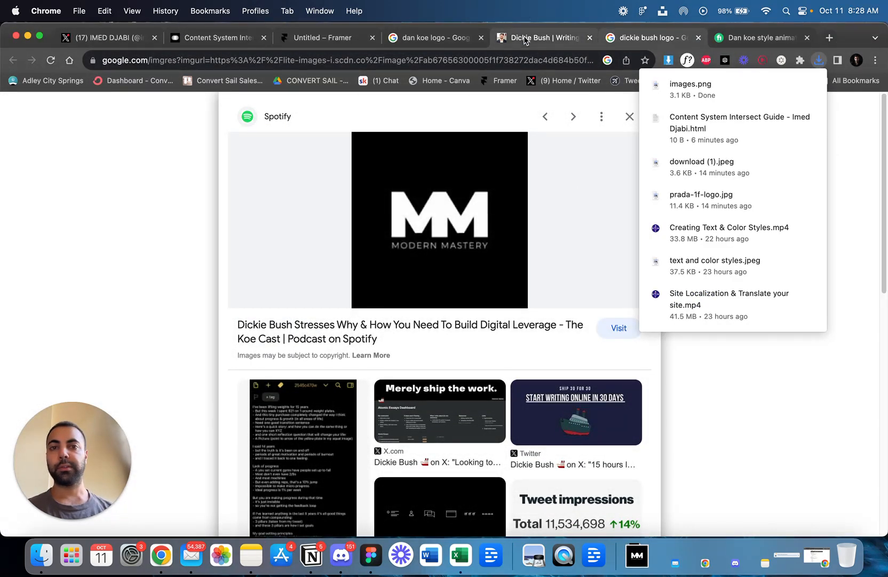
Go back to the Dan Koe image results and replace the search with "justin welsh".
click(526, 40)
click(440, 36)
click(518, 33)
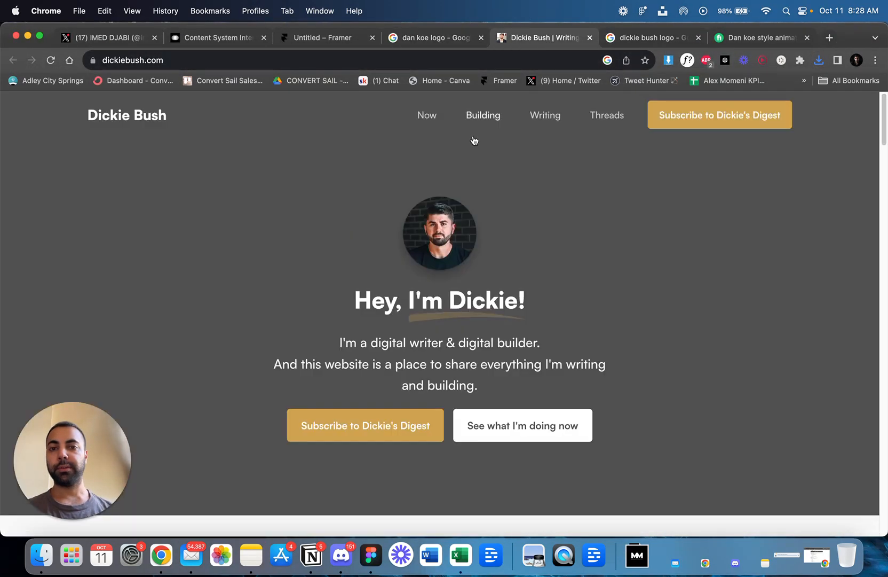
click(419, 39)
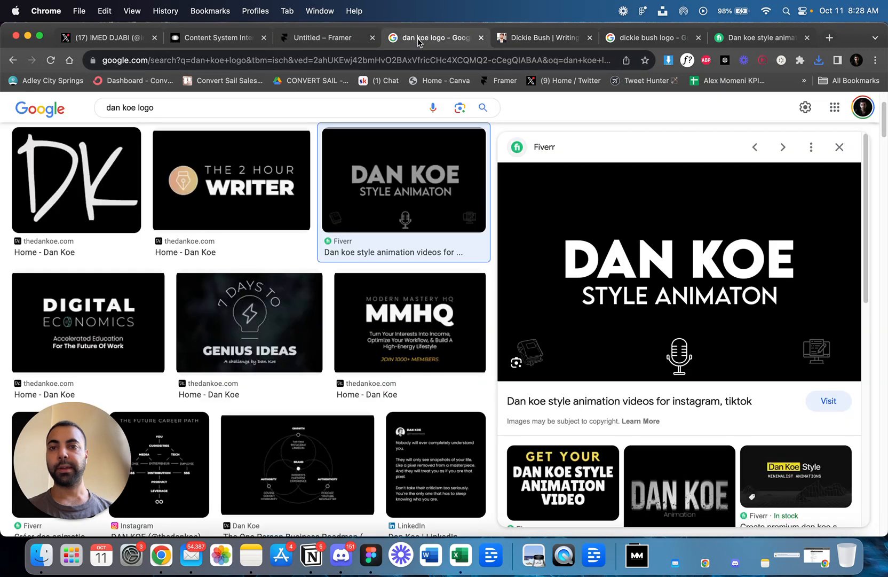
double_click(296, 109)
text(ju)
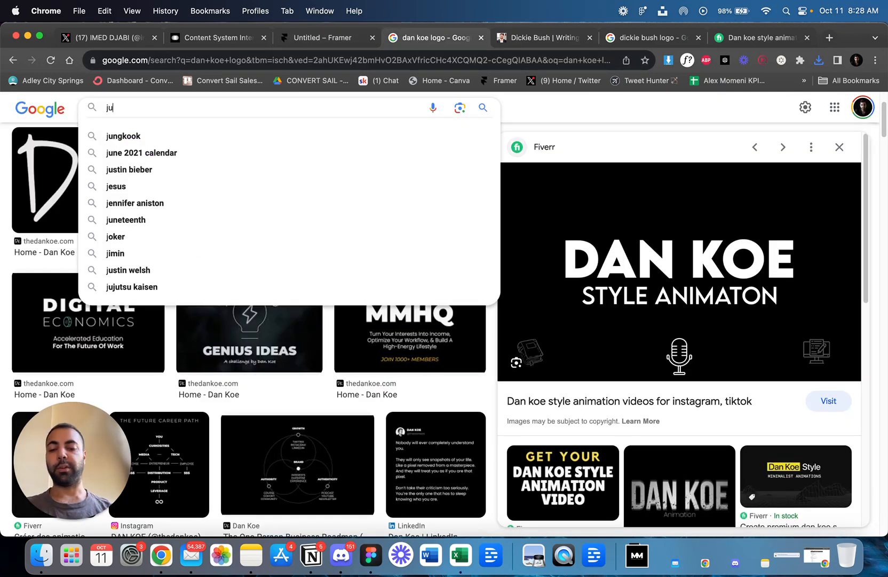
text(stin welsh)
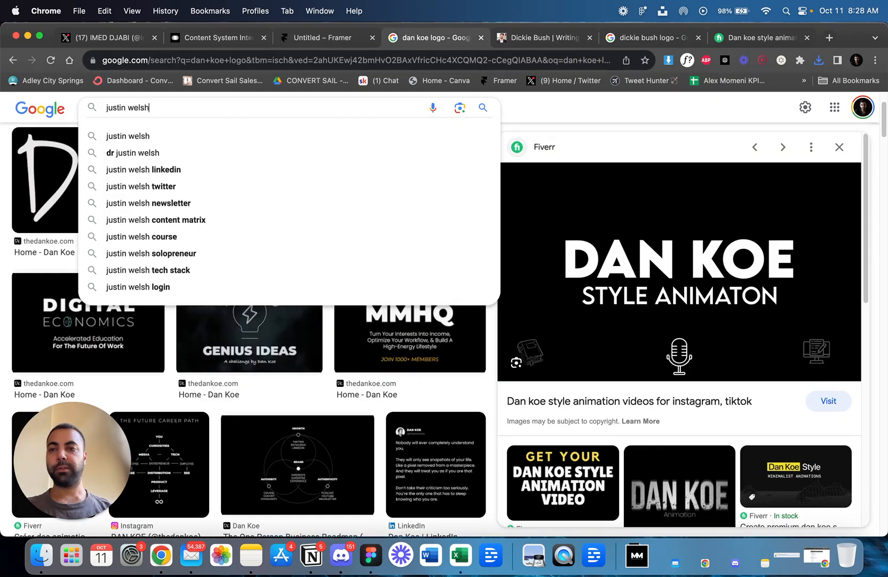
key(Return)
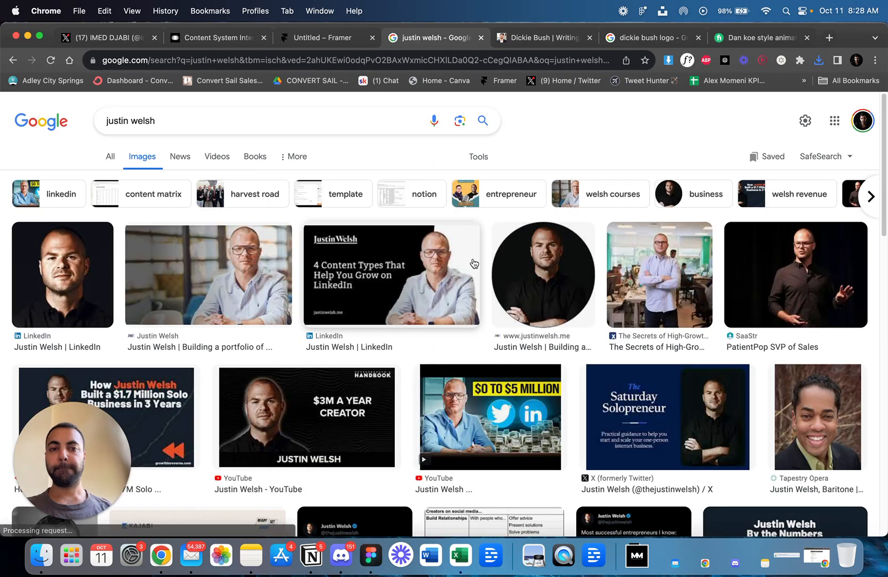
scroll(404, 254, down, 2)
scroll(405, 254, down, 5)
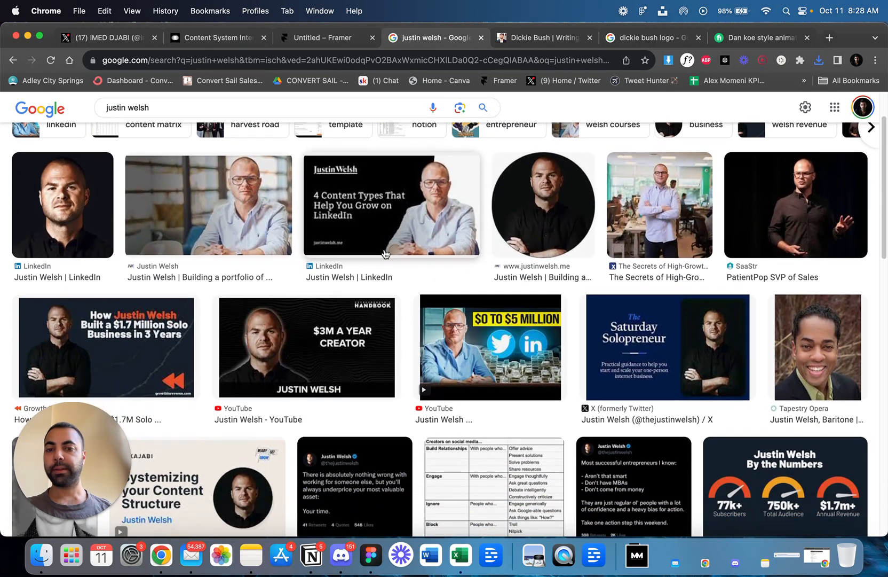
scroll(385, 254, down, 10)
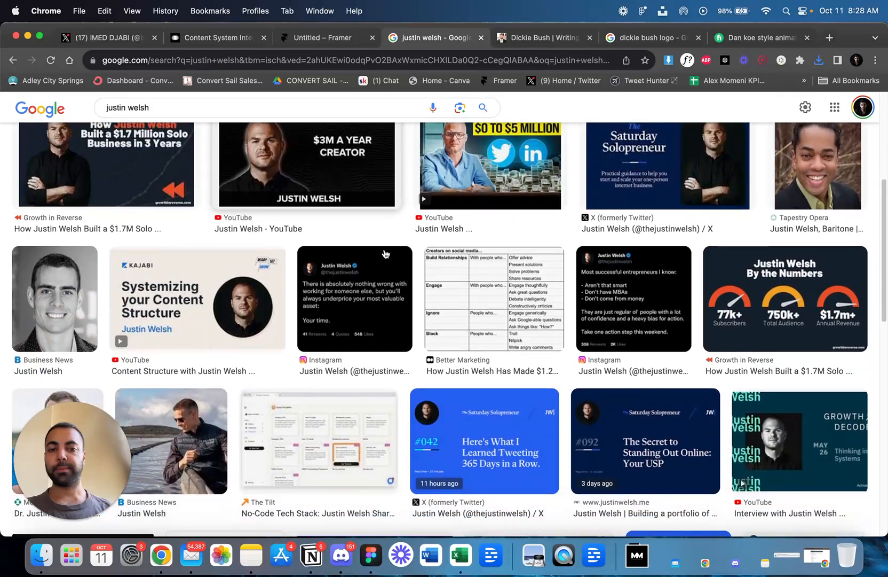
scroll(386, 254, down, 5)
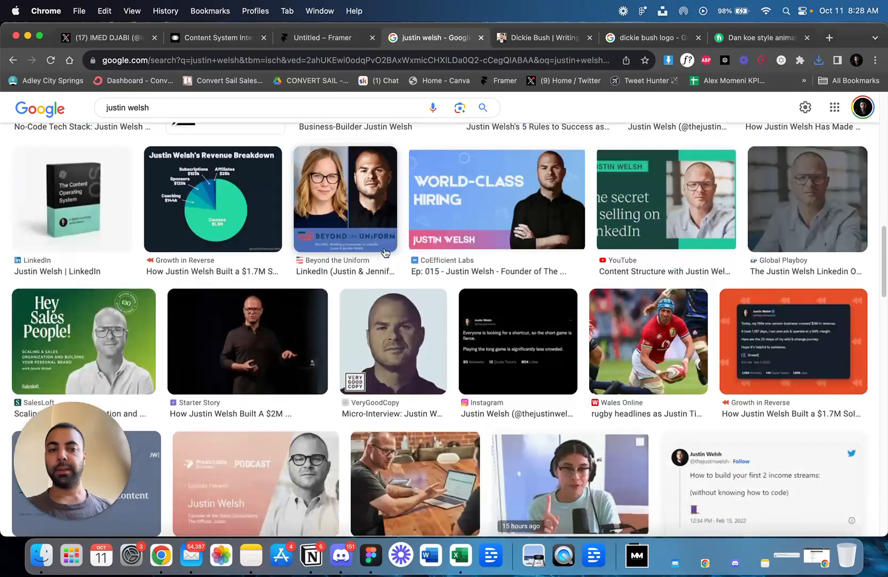
scroll(385, 252, down, 1)
scroll(385, 252, up, 20)
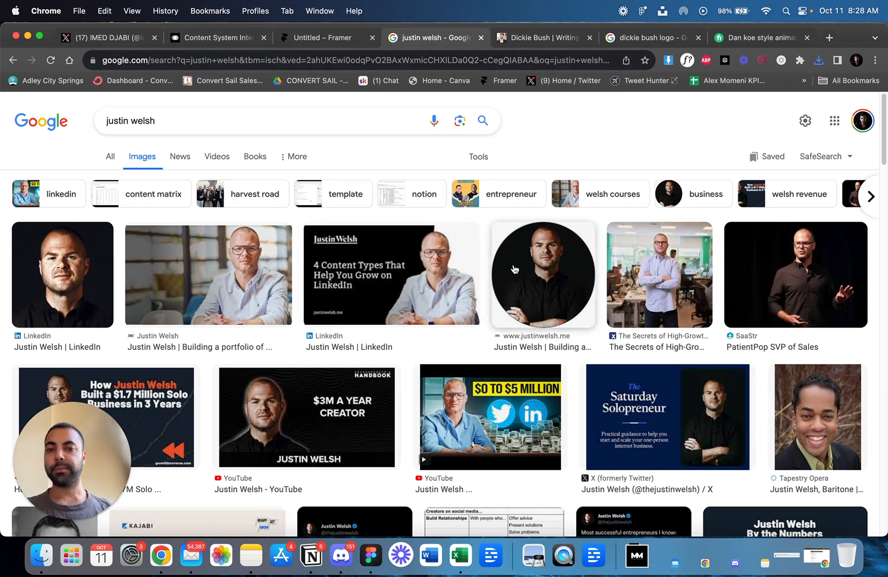
click(525, 279)
right_click(711, 286)
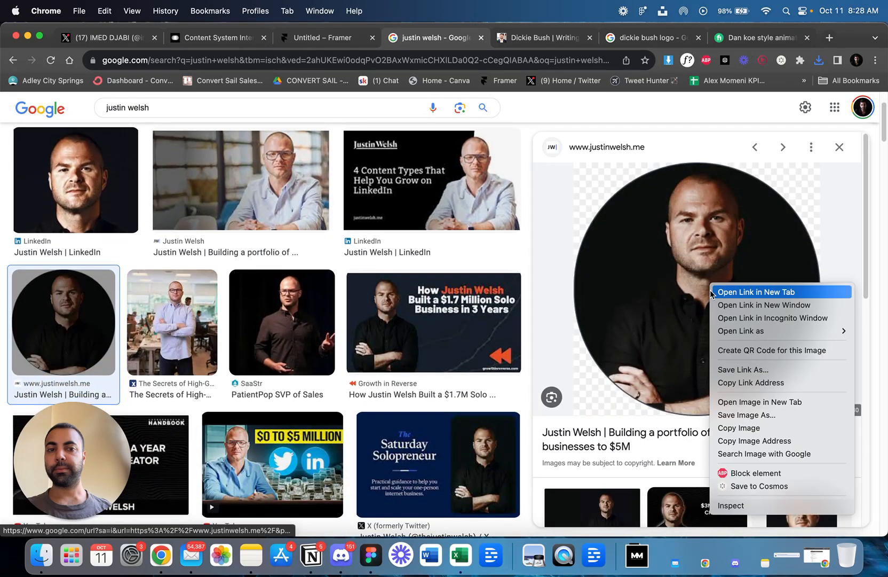
click(746, 415)
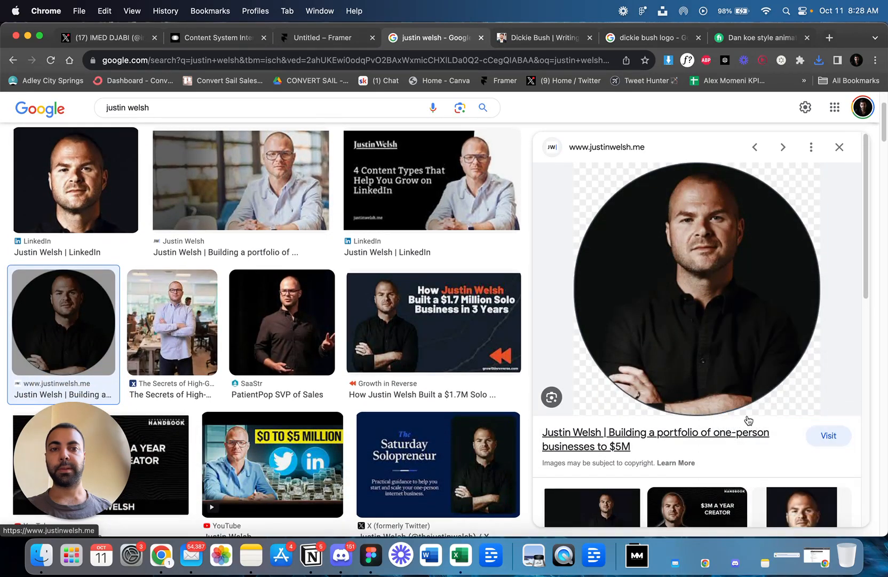
key(Return)
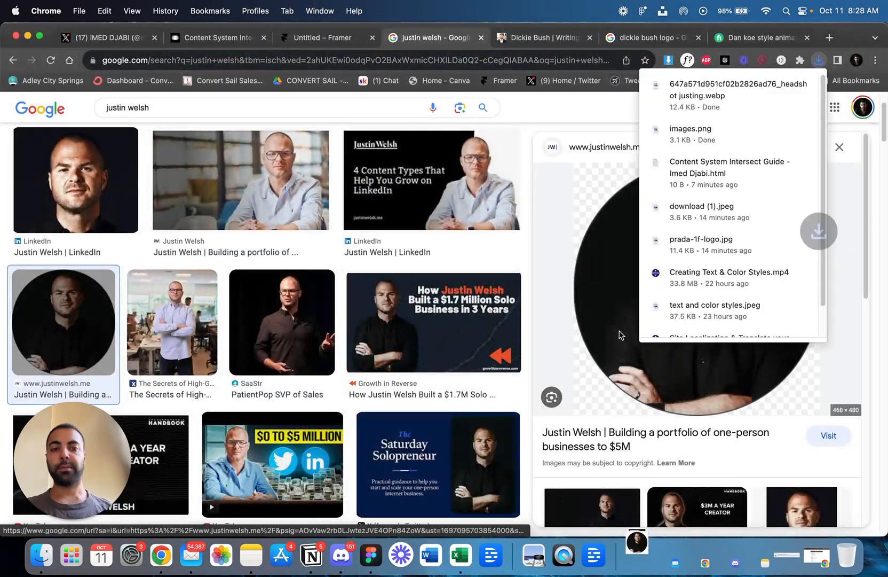
Search the images for "dan koe" and save the headshot from the first Medium result to Downloads.
scroll(531, 232, up, 3)
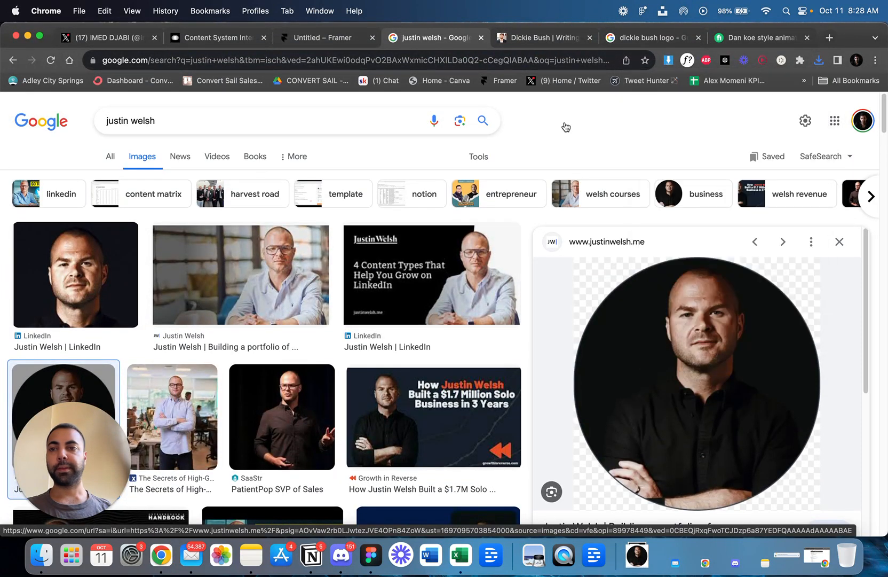
double_click(254, 113)
text(dan koe)
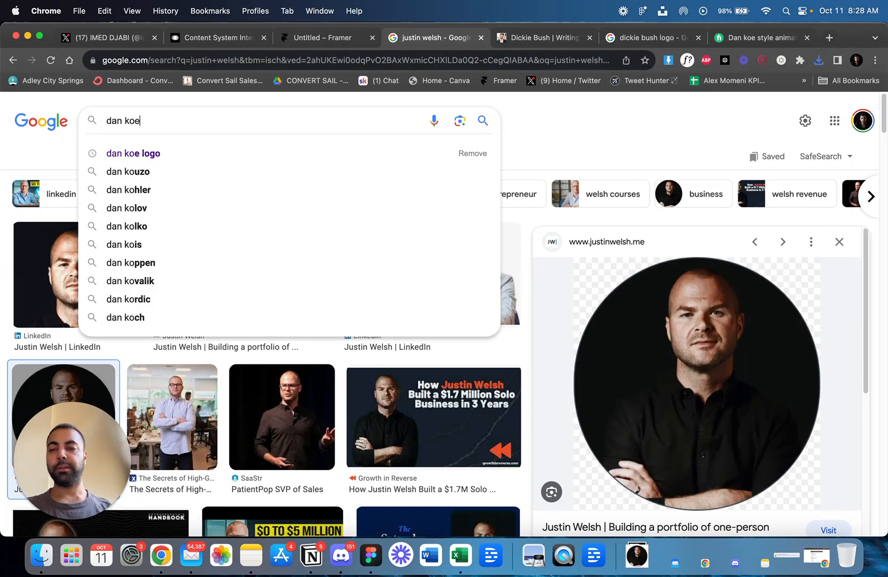
key(Return)
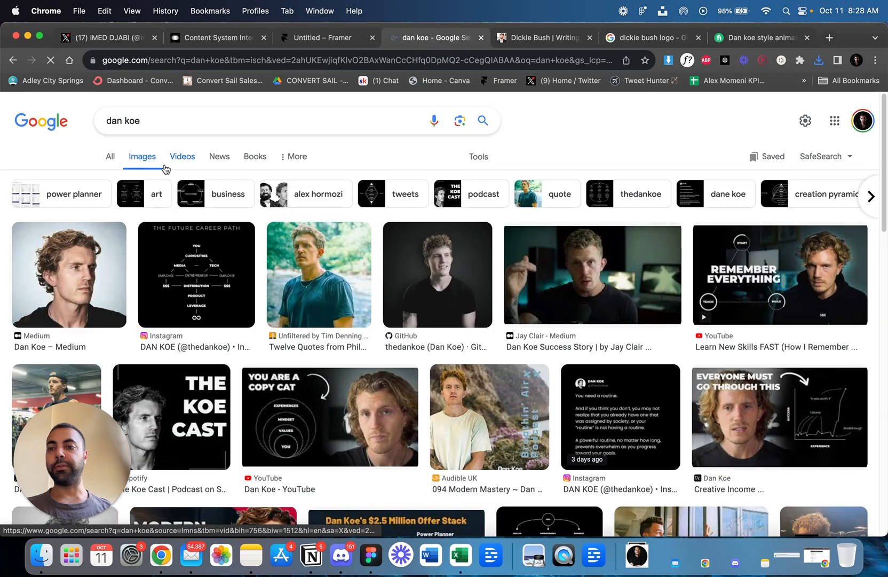
click(94, 284)
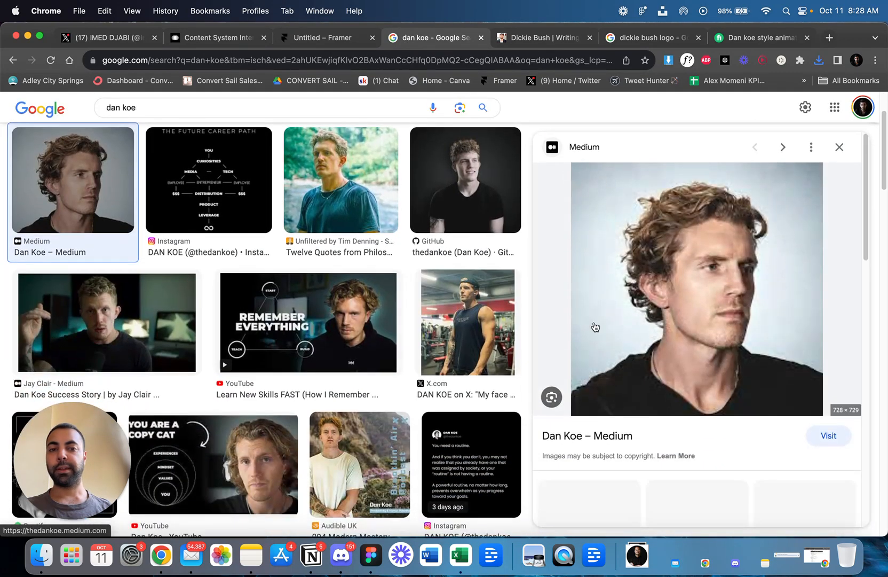
right_click(738, 322)
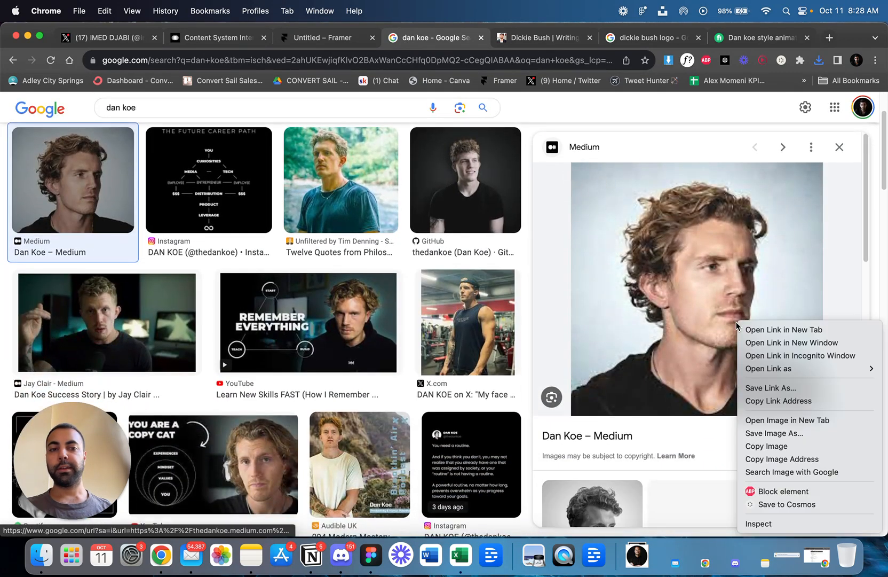
click(769, 432)
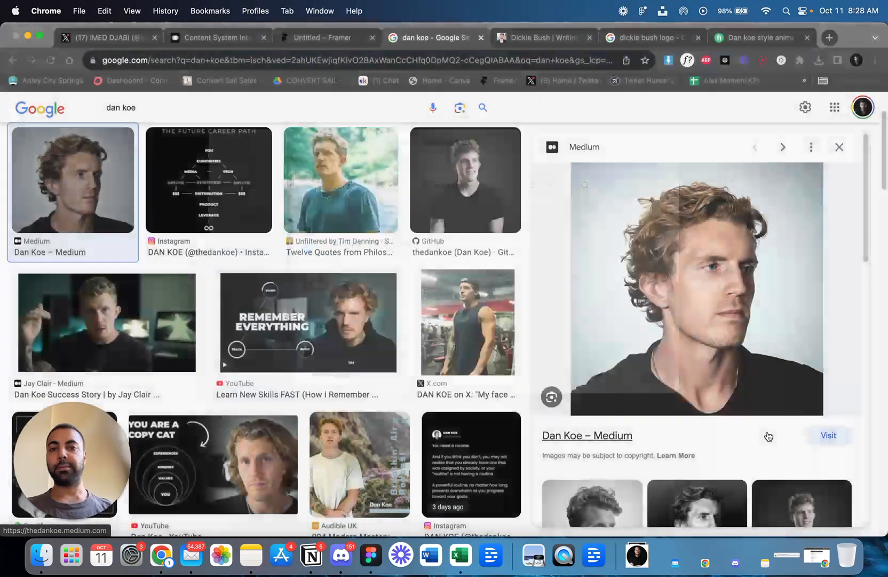
Replace the image search with "dickie bush" and save the dark brick-wall headshot from X (formerly Twitter) to Downloads.
scroll(240, 139, up, 3)
click(228, 125)
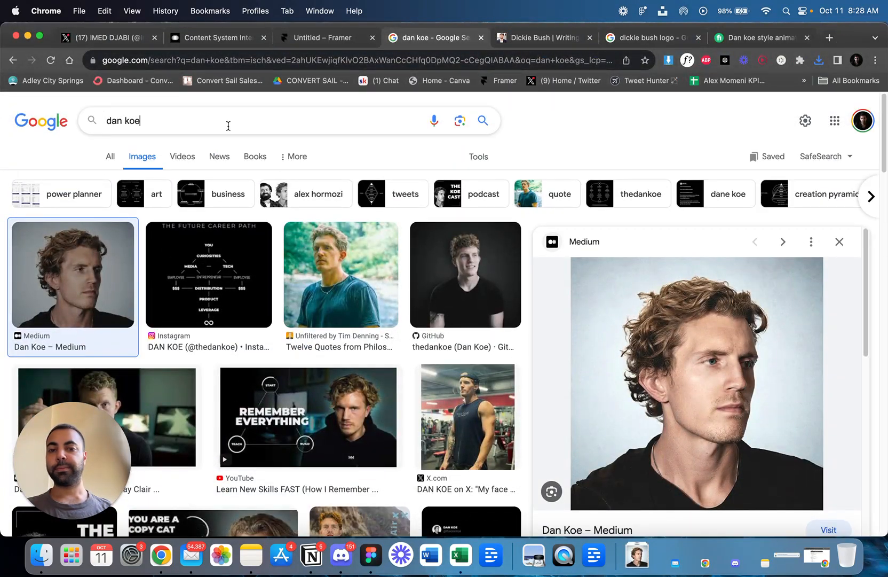
triple_click(228, 126)
text(dickie bush)
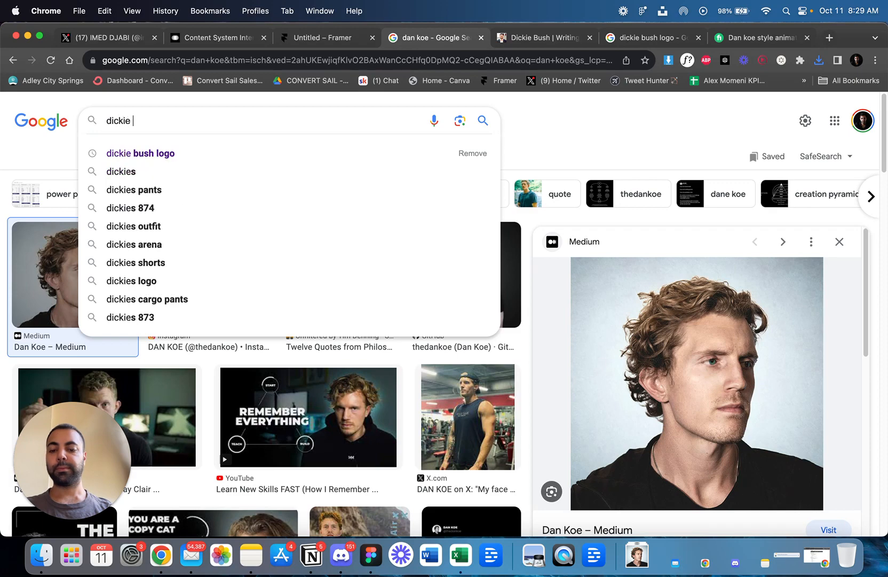
key(Return)
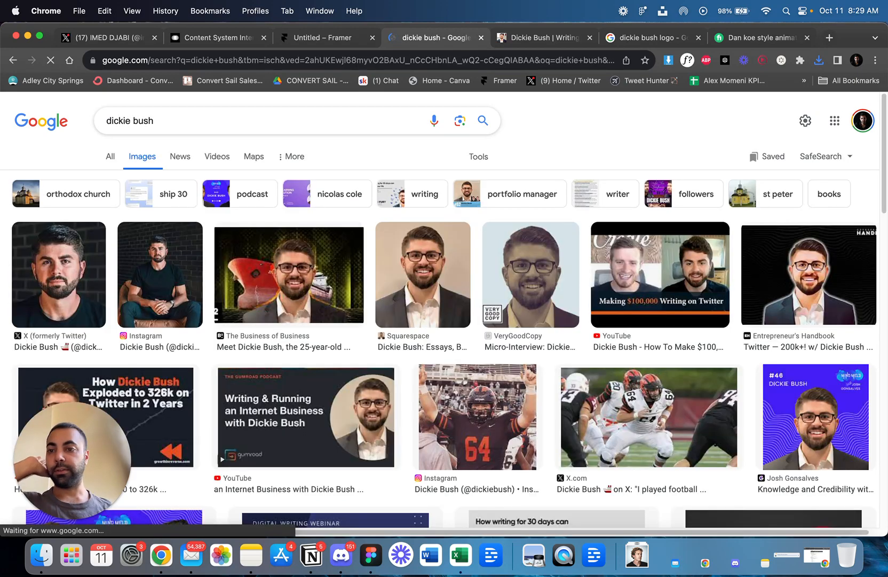
click(70, 275)
right_click(637, 258)
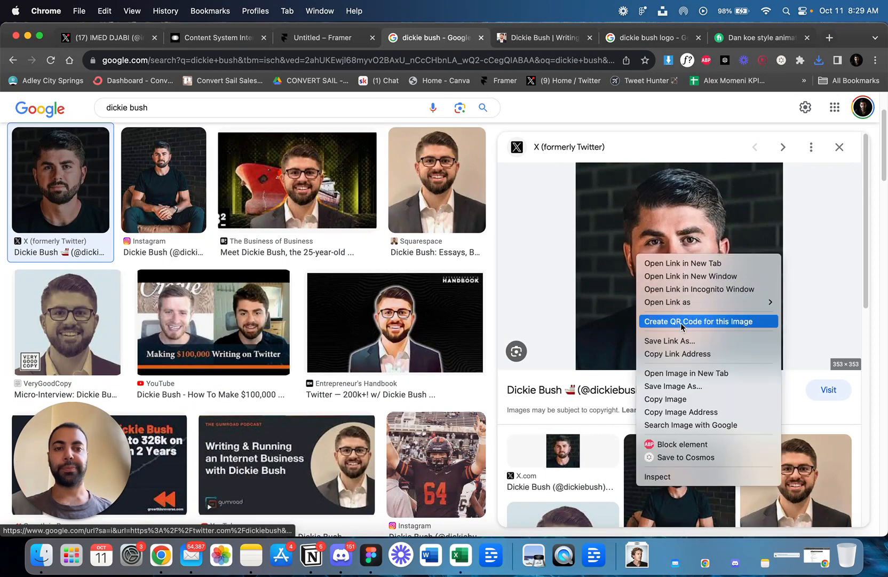
click(691, 384)
key(Return)
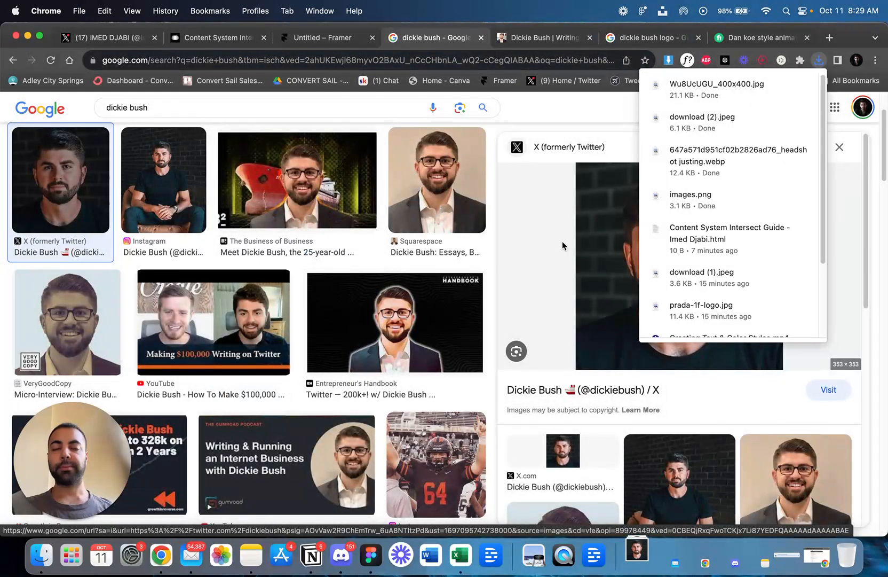
Switch to the Untitled Framer project and place the three downloaded headshots on the canvas beside the Desktop frame.
click(208, 41)
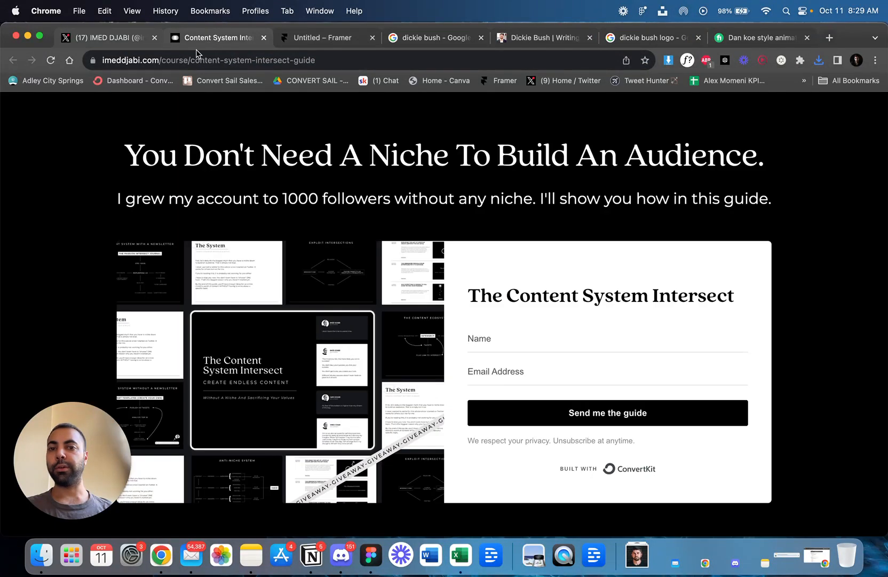
click(271, 46)
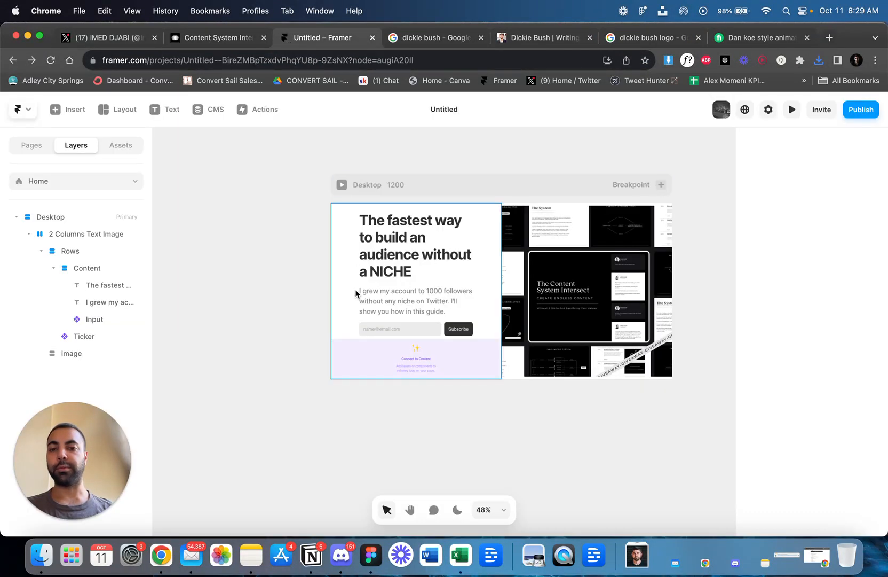
click(638, 558)
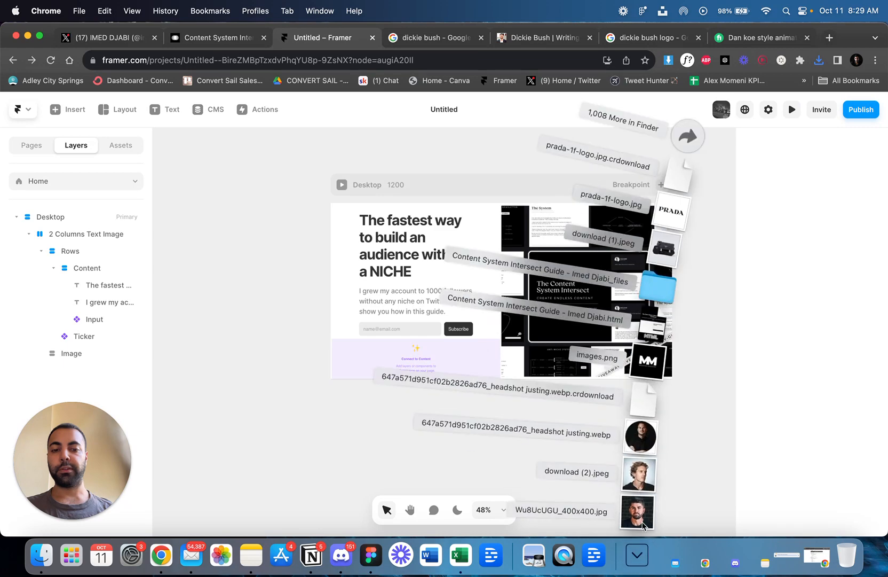
click(522, 448)
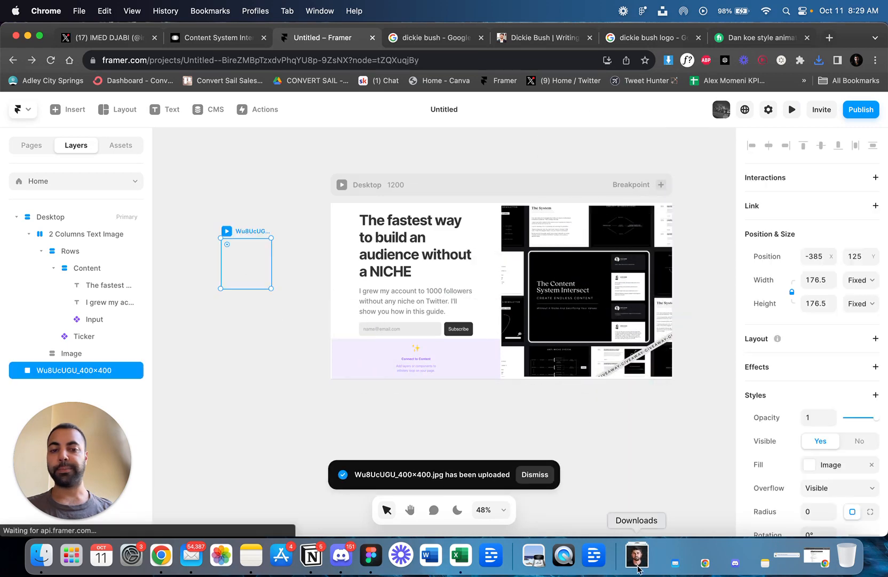
click(637, 556)
drag(645, 485, 271, 205)
click(629, 557)
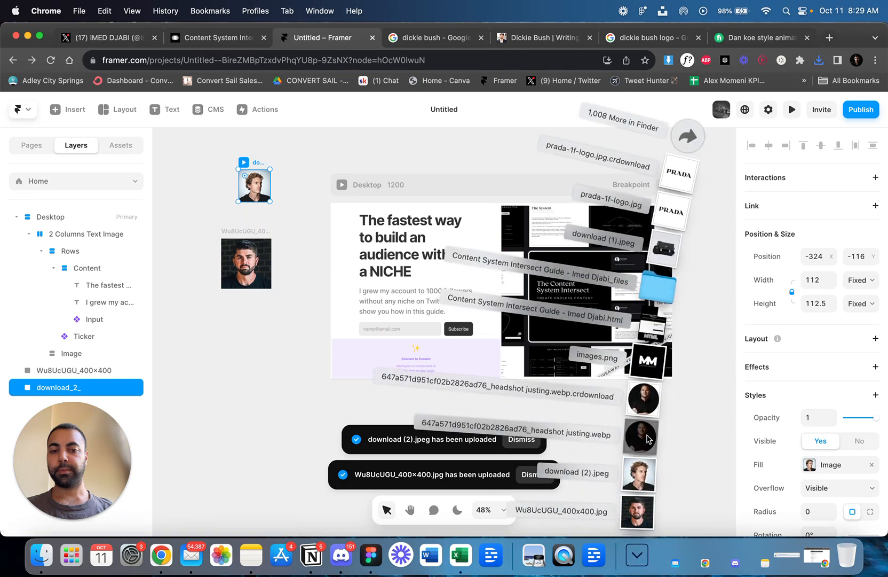
drag(641, 434, 261, 332)
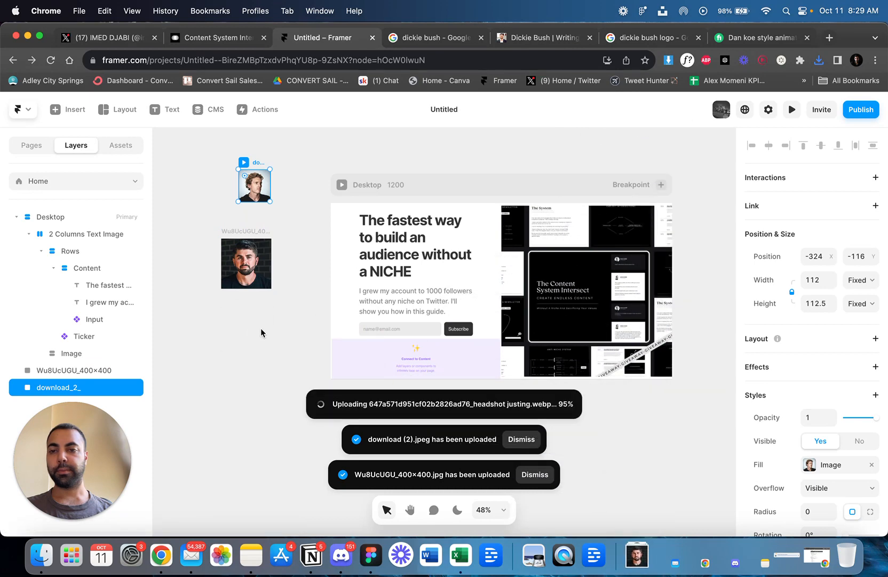
click(311, 329)
Set the width of the Ticker below the signup form to Fill.
scroll(470, 369, up, 1)
scroll(469, 366, up, 4)
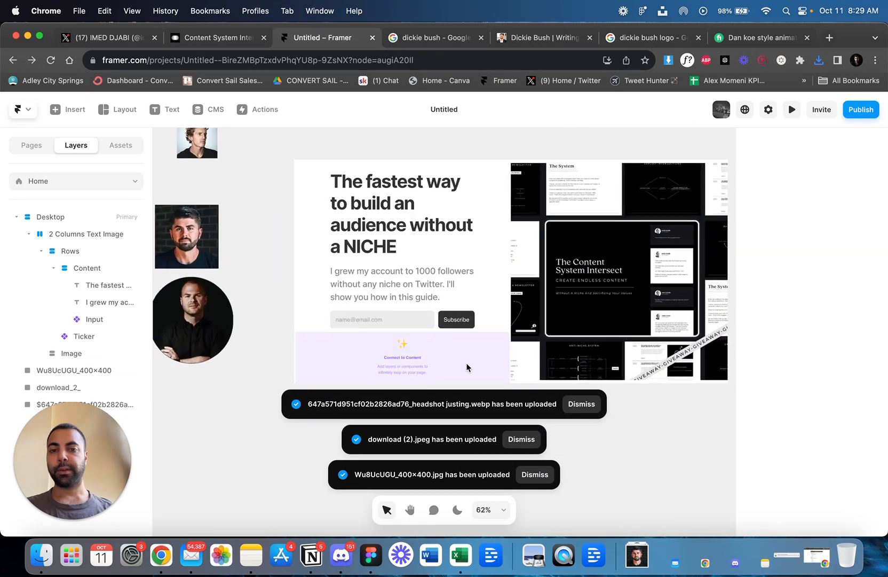
scroll(382, 362, down, 1)
click(382, 355)
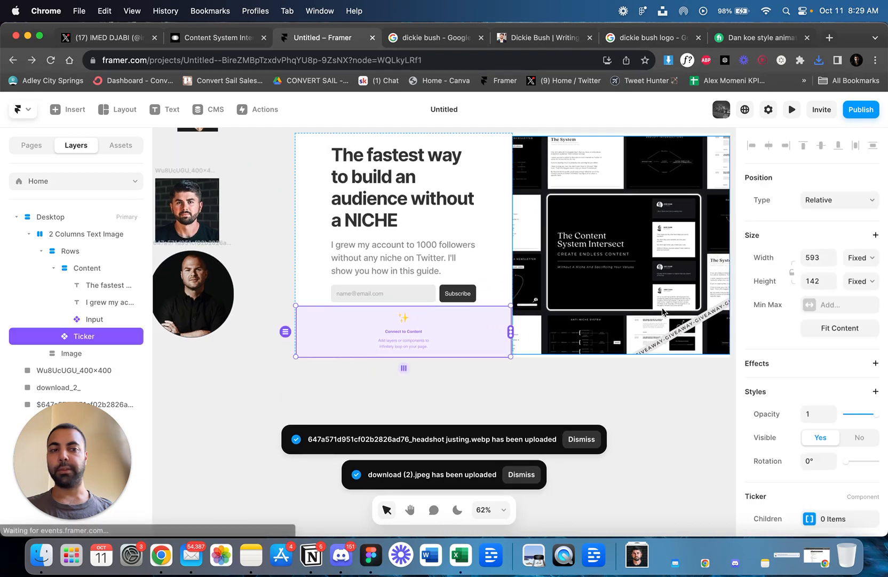
click(856, 264)
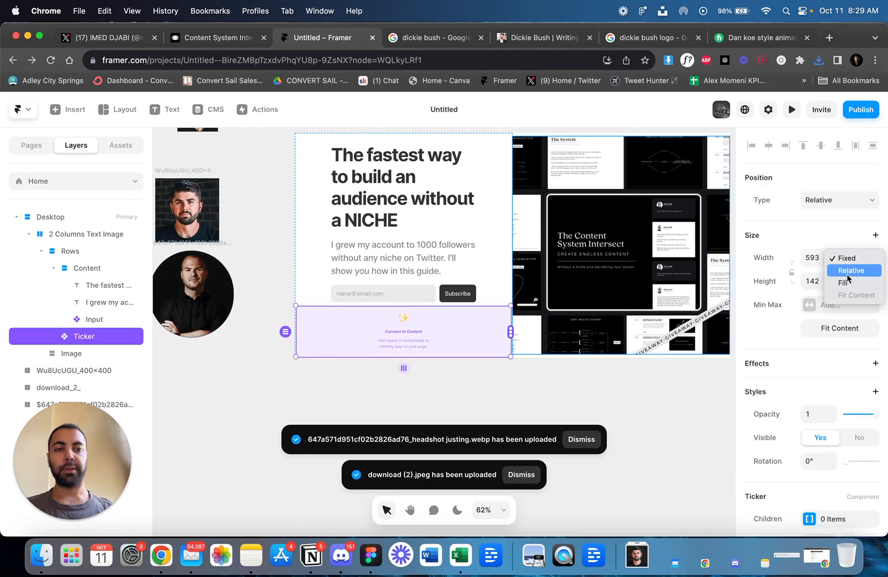
click(847, 282)
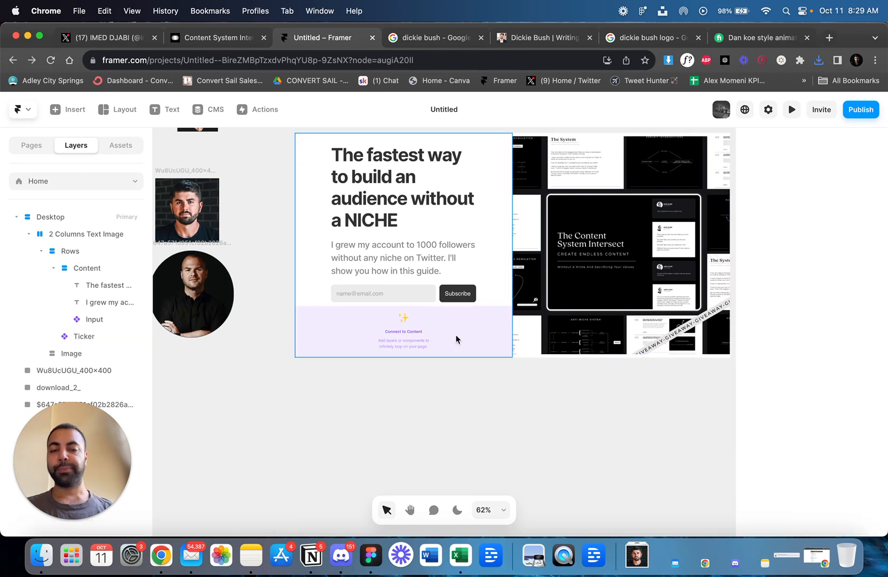
Move the three headshots farther from the Desktop frame and arrange them in a loose vertical stack.
scroll(455, 338, down, 1)
scroll(407, 331, down, 5)
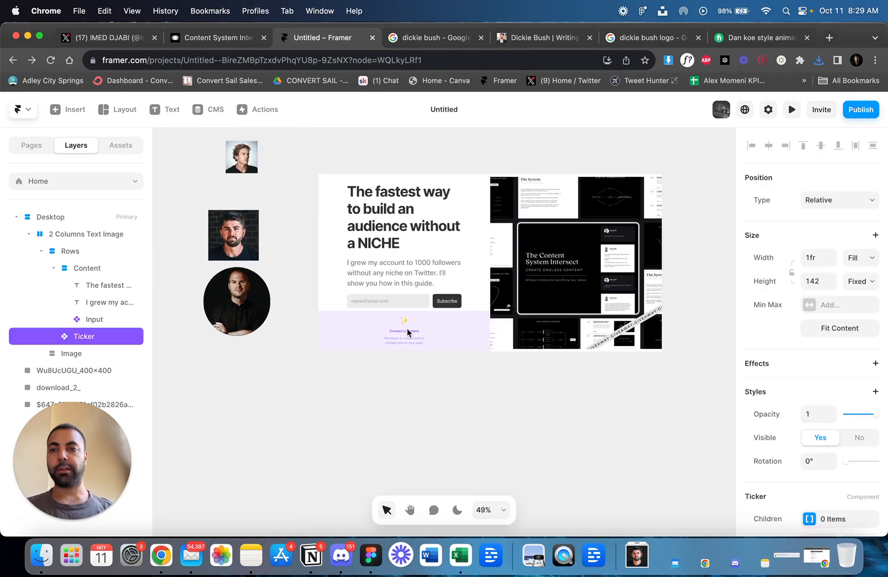
drag(265, 268, 233, 259)
drag(268, 303, 241, 306)
drag(279, 187, 238, 187)
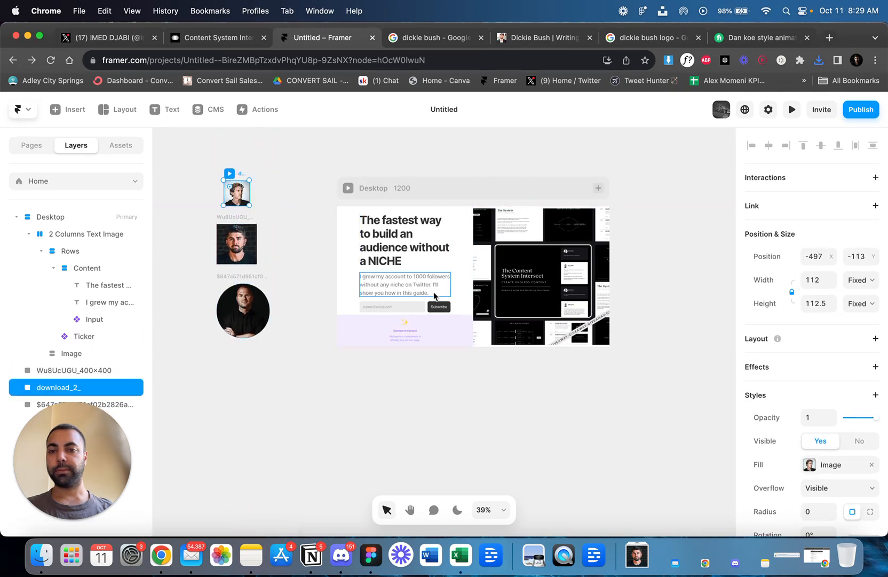
Connect the Ticker to the Dan Koe, Dickie Bush and Justin Welsh headshots as its content.
scroll(427, 336, up, 2)
click(428, 331)
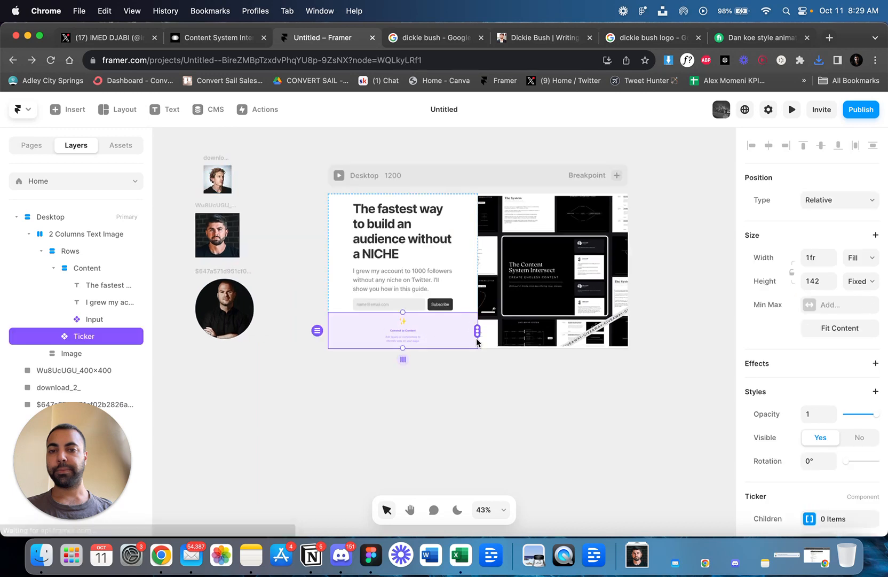
drag(478, 331, 216, 184)
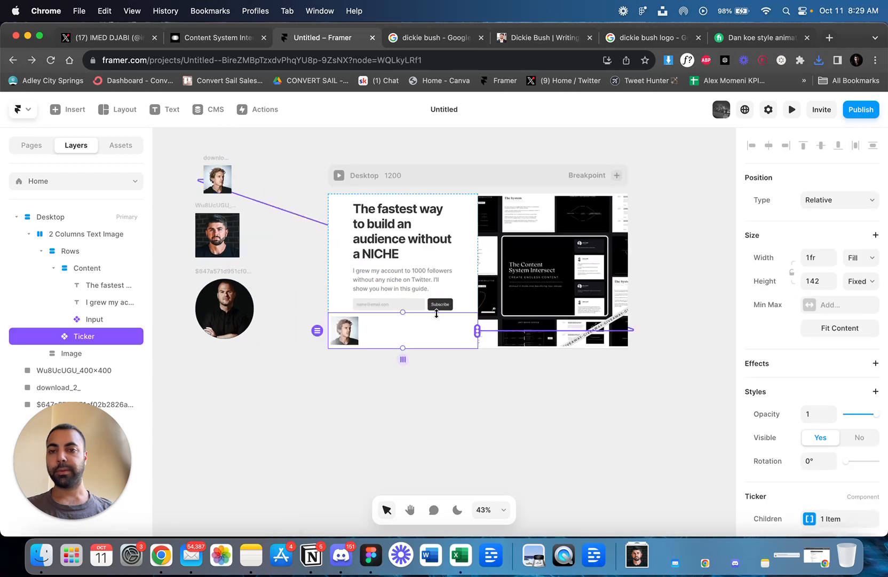
drag(477, 330, 218, 234)
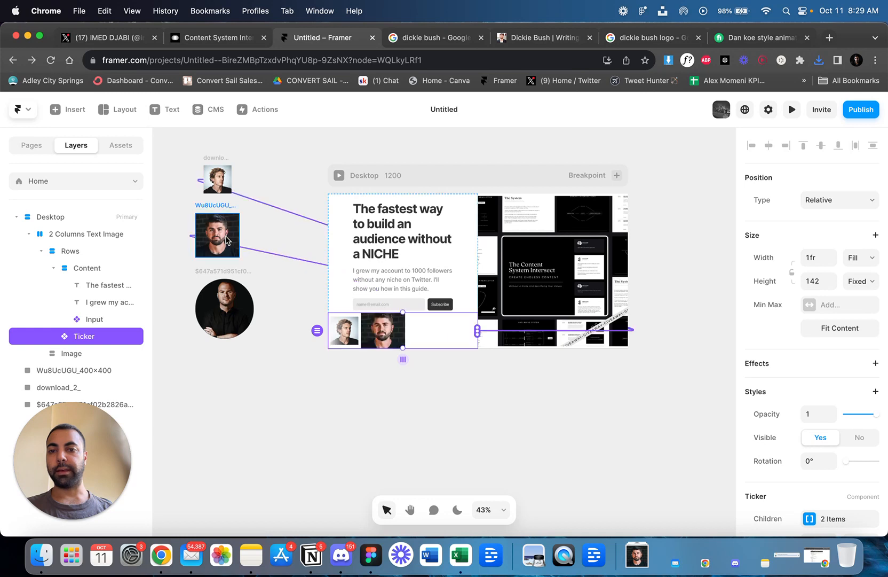
drag(478, 330, 219, 304)
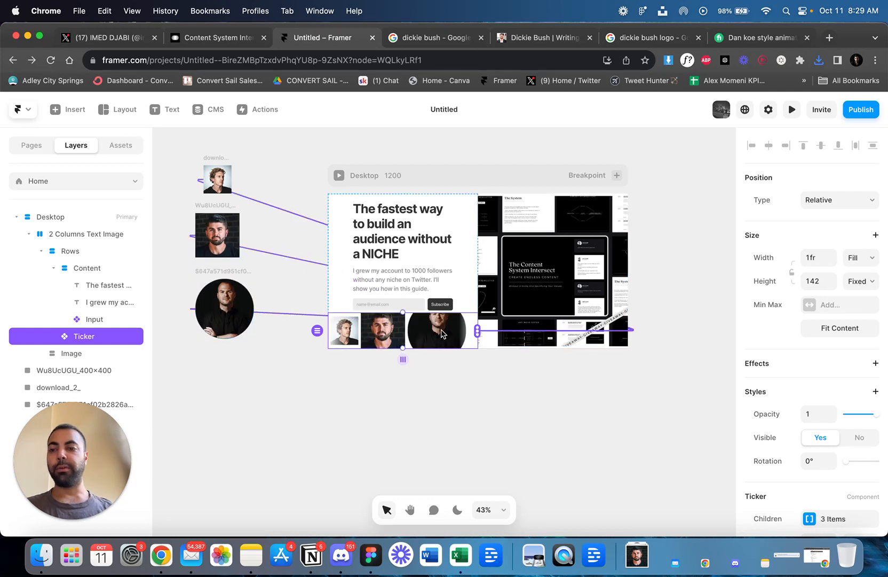
Set the Dickie Bush and Justin Welsh headshots to a proportional width of 112 and move the circular one up closer to the others.
scroll(423, 366, left, 5)
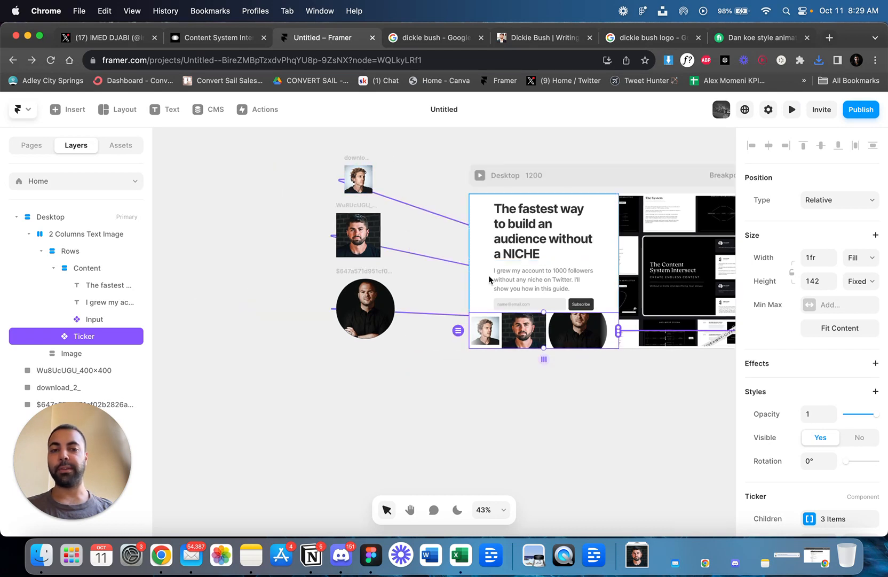
scroll(389, 249, up, 2)
click(353, 183)
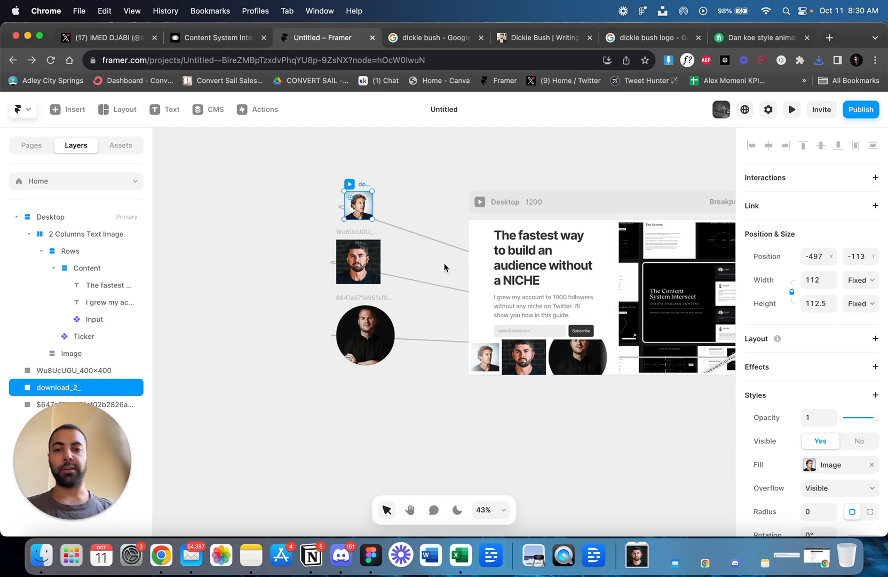
click(339, 242)
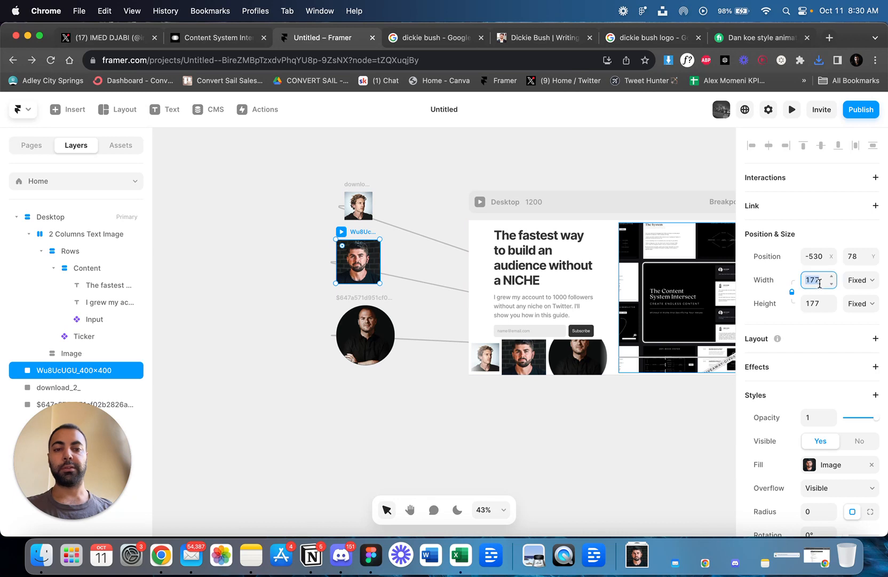
text(112)
key(Return)
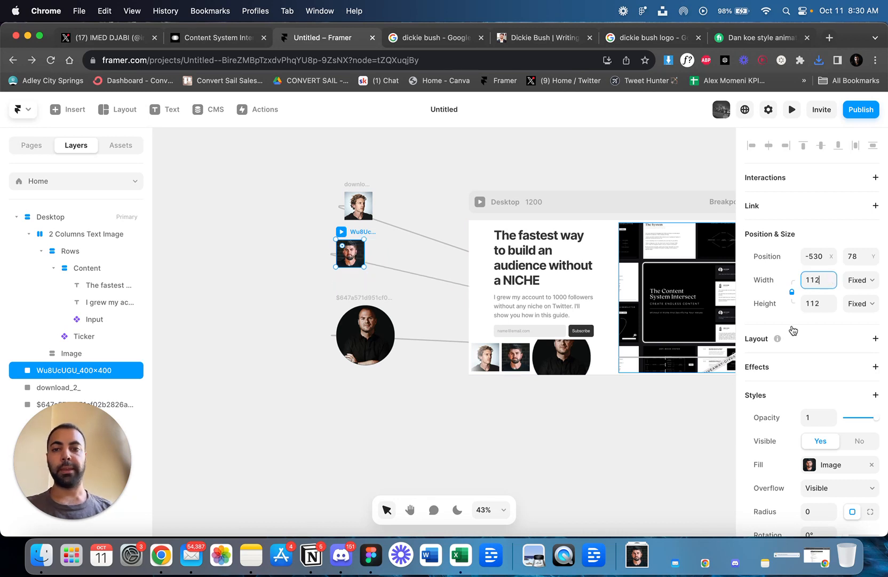
click(383, 319)
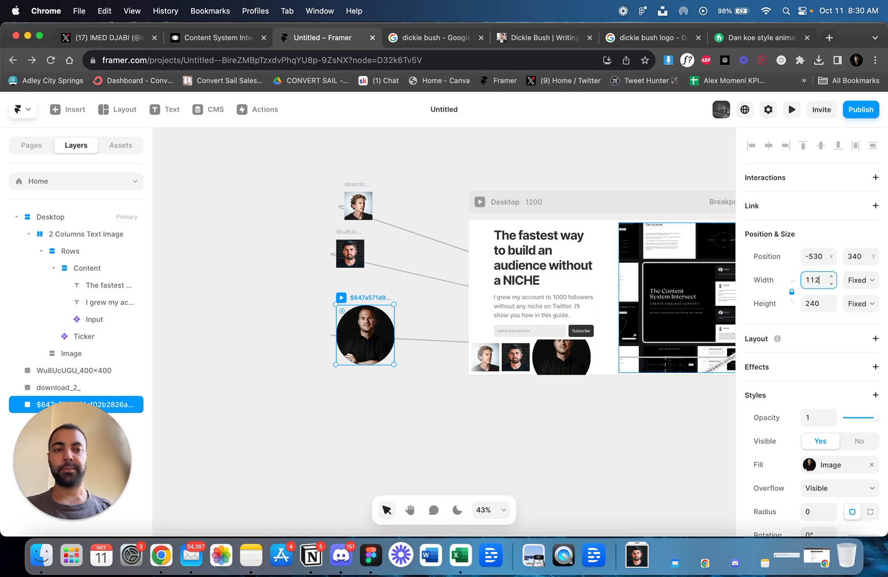
text(112)
key(Return)
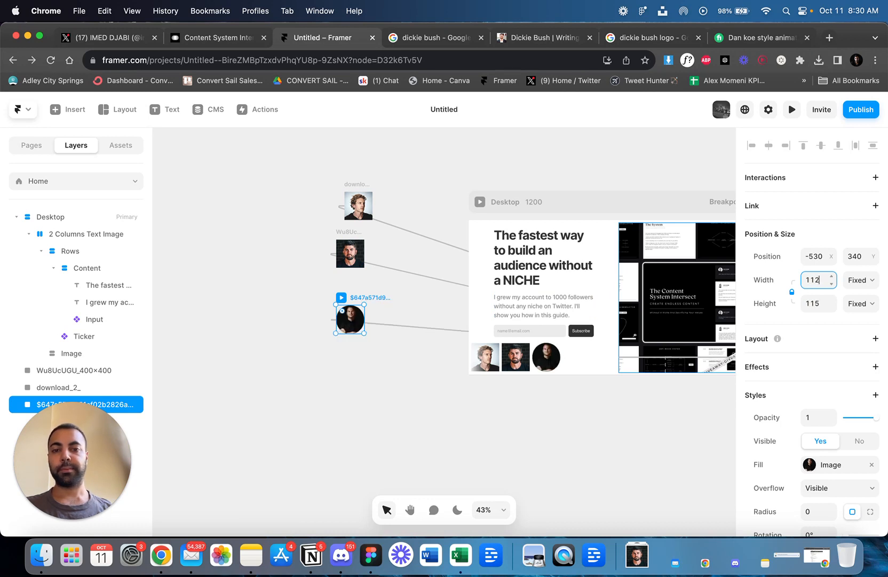
drag(355, 299, 342, 284)
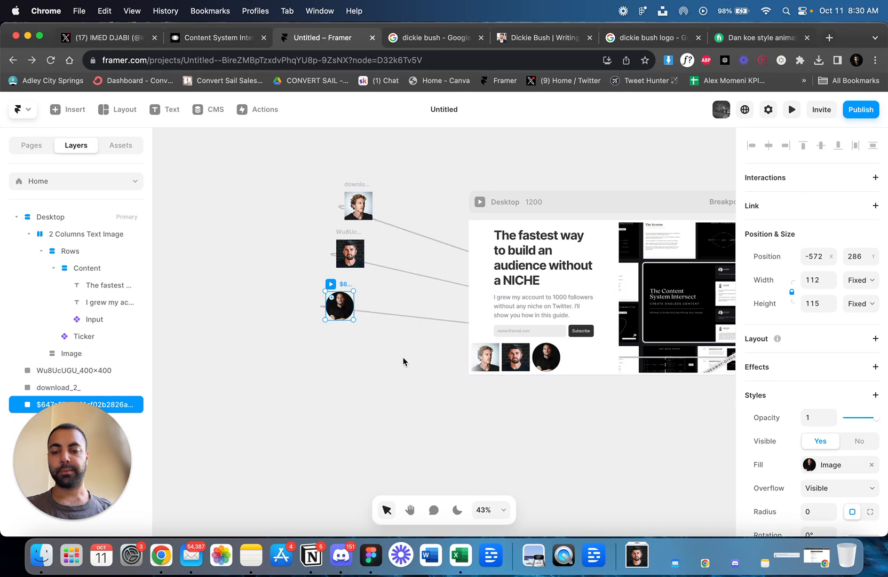
Set the gap between the headshots in the Ticker below the signup form to 20.
scroll(403, 362, right, 5)
click(501, 369)
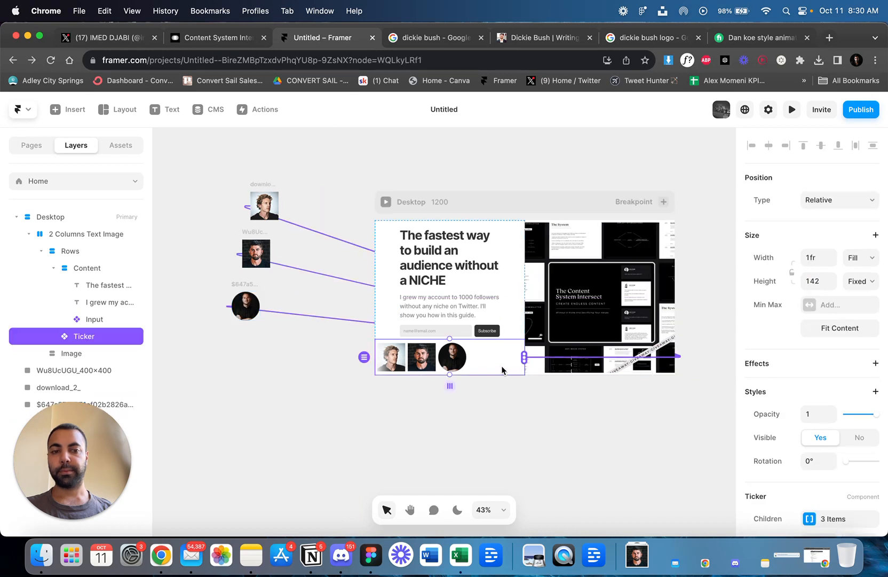
scroll(841, 353, down, 5)
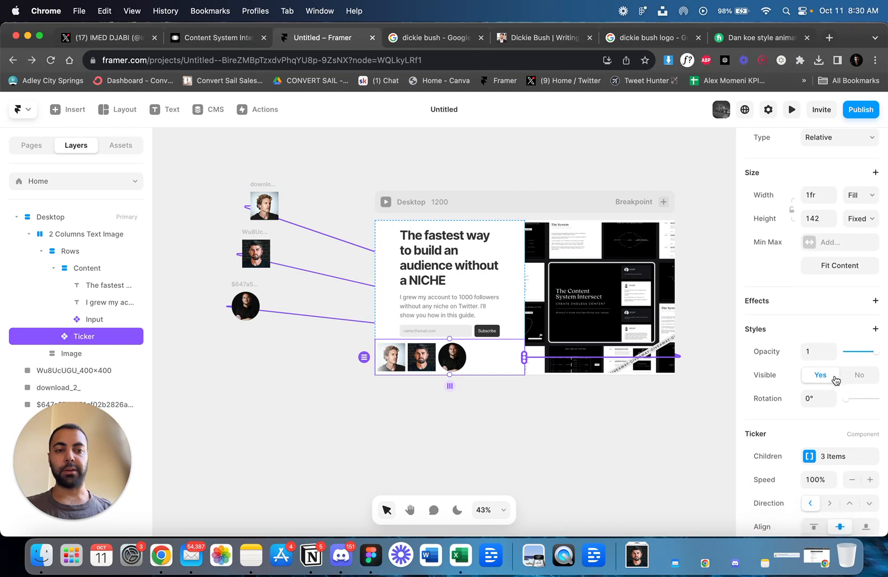
scroll(833, 392, down, 5)
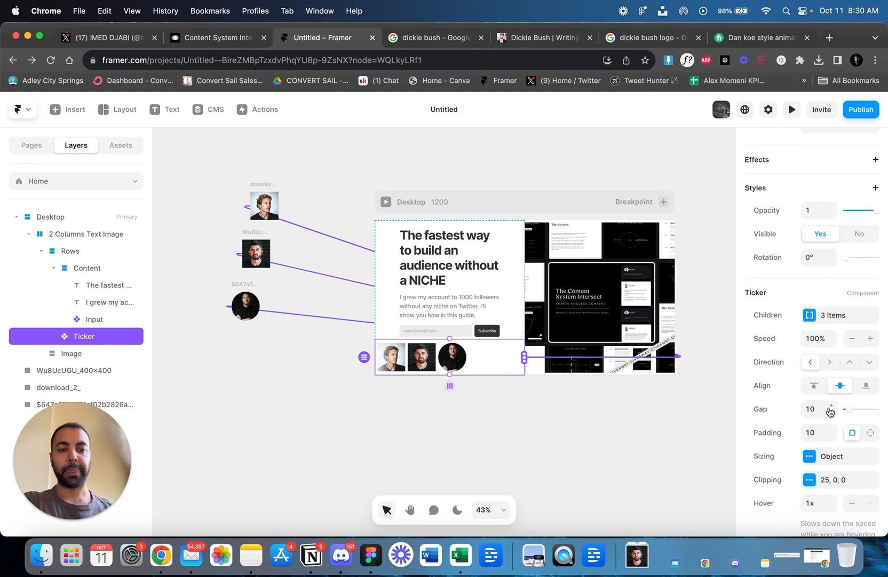
scroll(831, 411, down, 1)
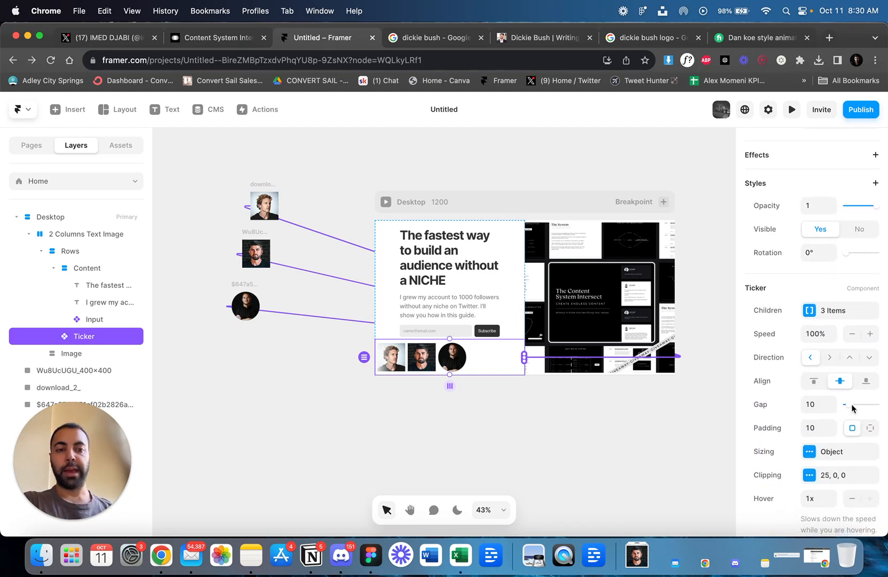
drag(851, 409, 853, 408)
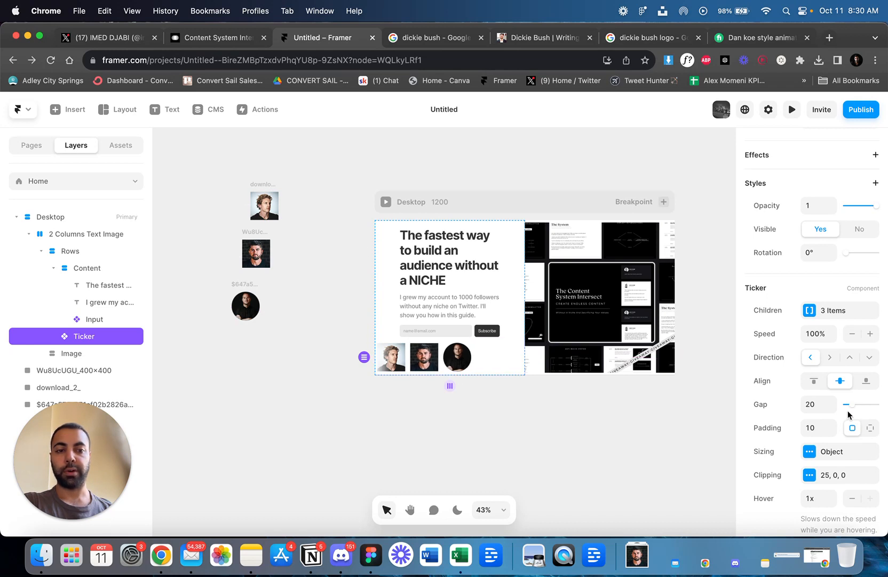
click(864, 429)
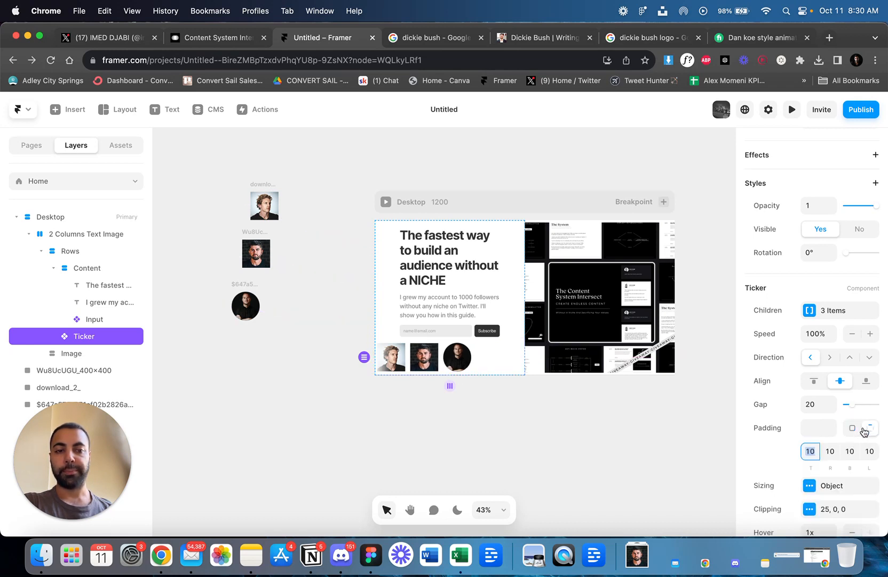
click(853, 428)
scroll(854, 432, down, 3)
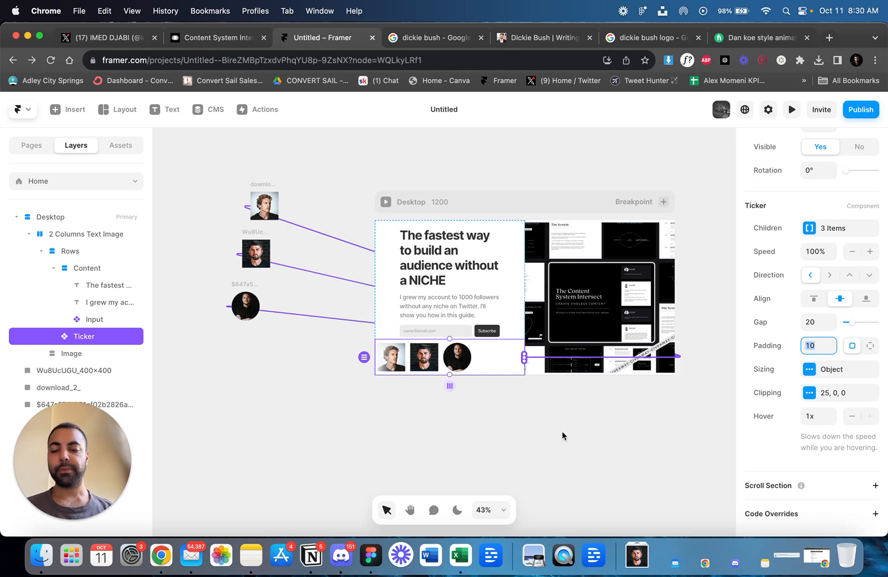
Preview the page to check how the headshot Ticker scrolls, and return to the canvas.
click(561, 449)
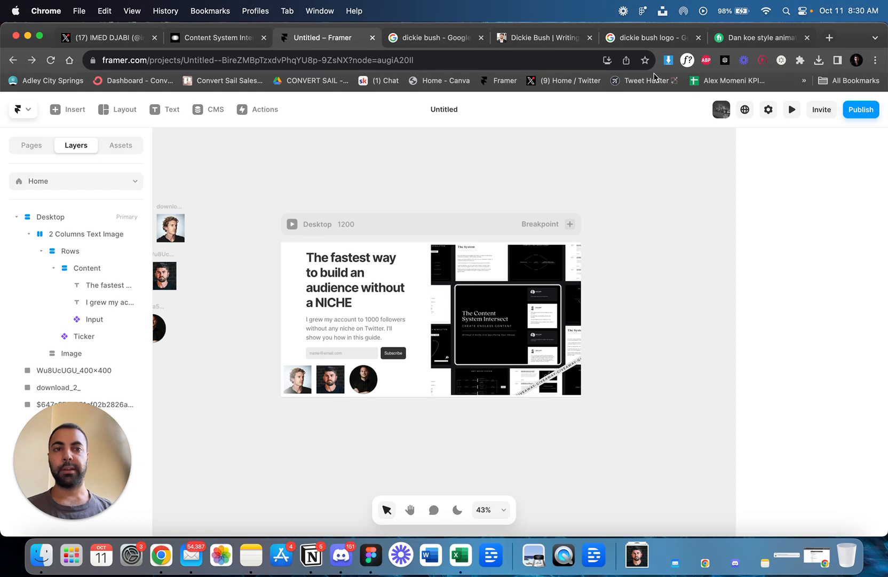
click(791, 110)
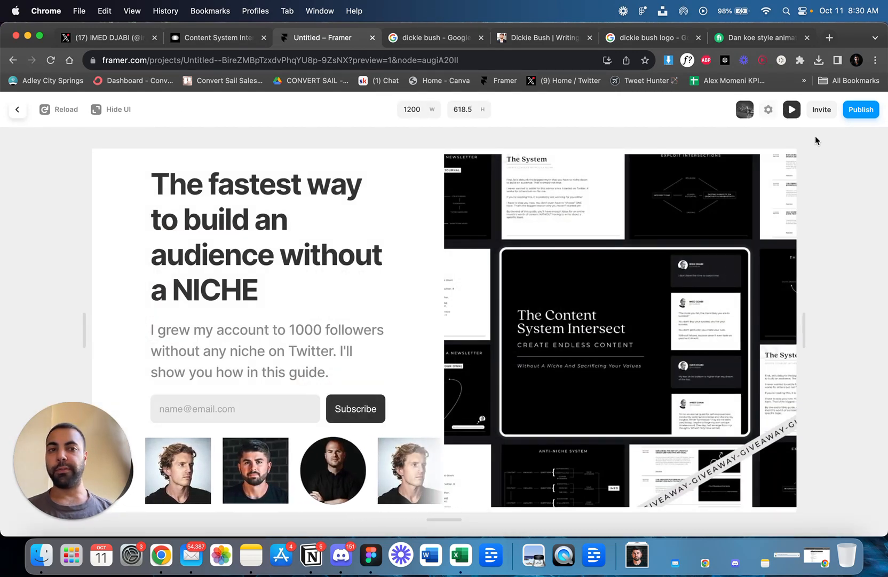
click(791, 110)
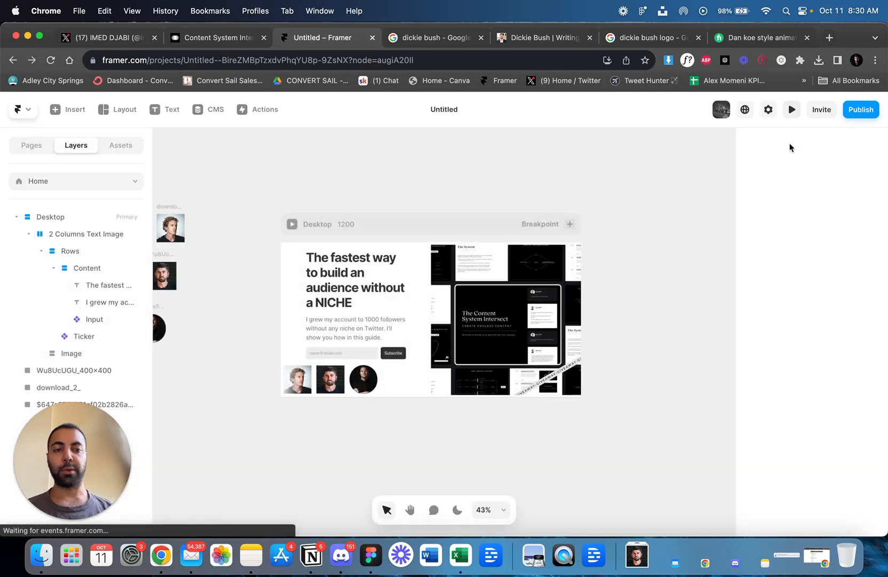
Review the Ticker's Sizing options and its list of Children.
click(394, 377)
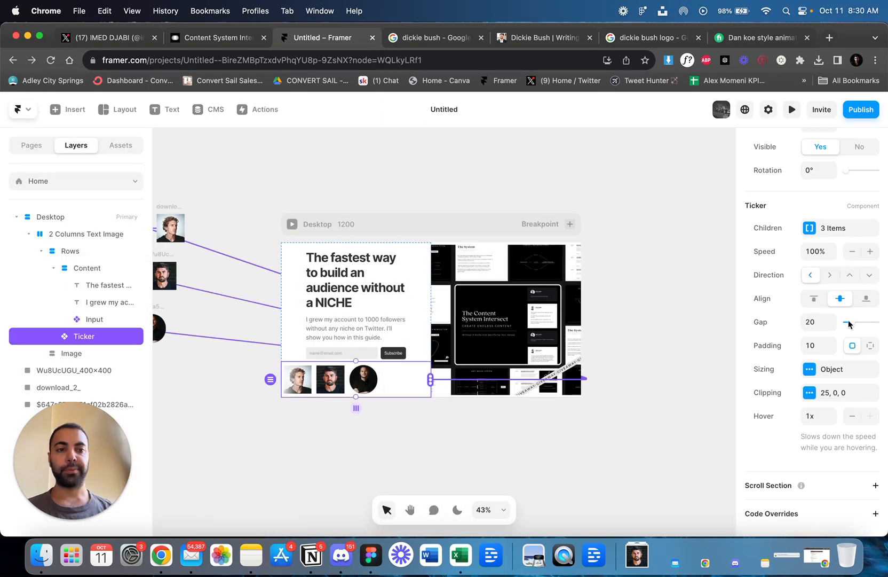
click(829, 375)
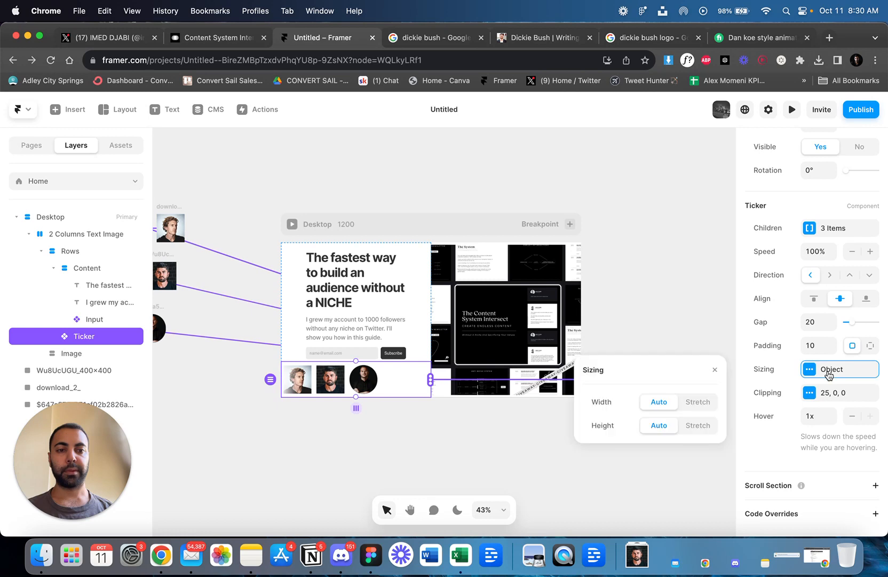
click(683, 308)
click(387, 380)
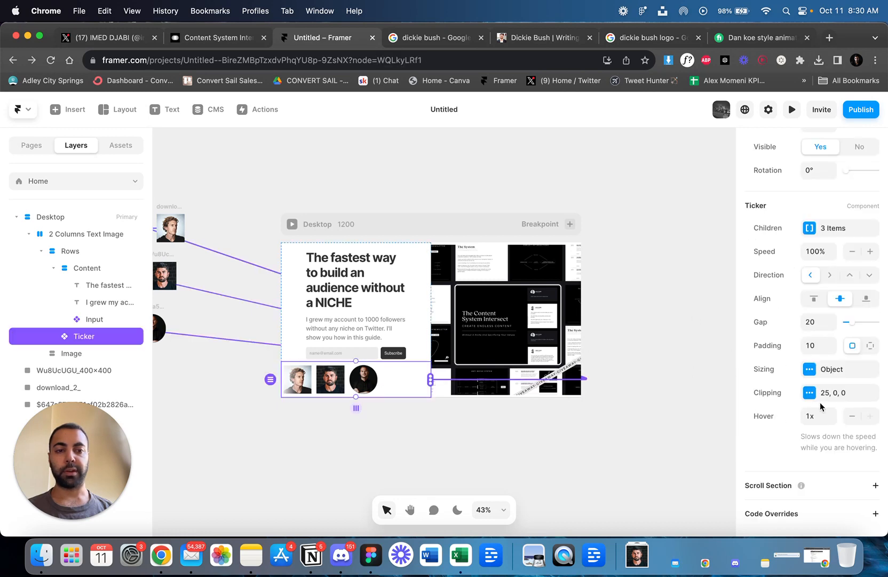
click(819, 231)
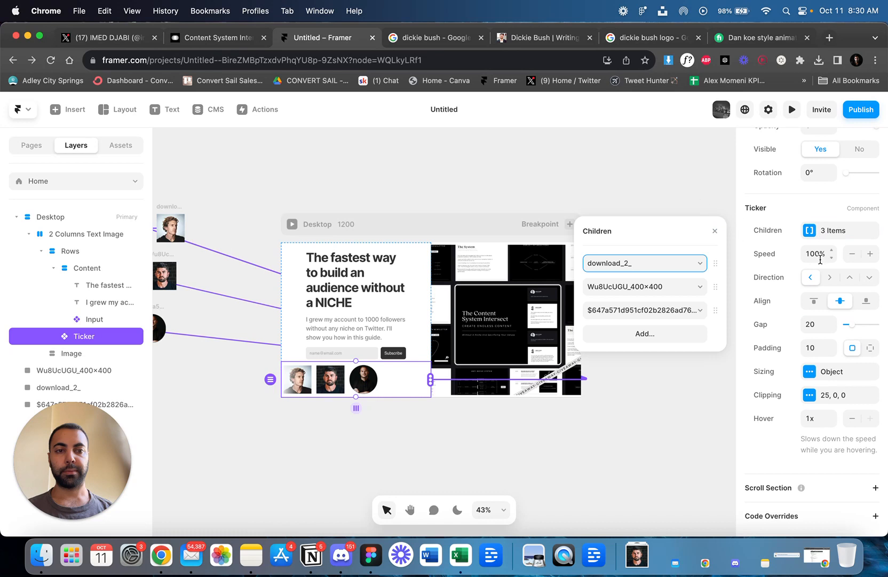
click(742, 247)
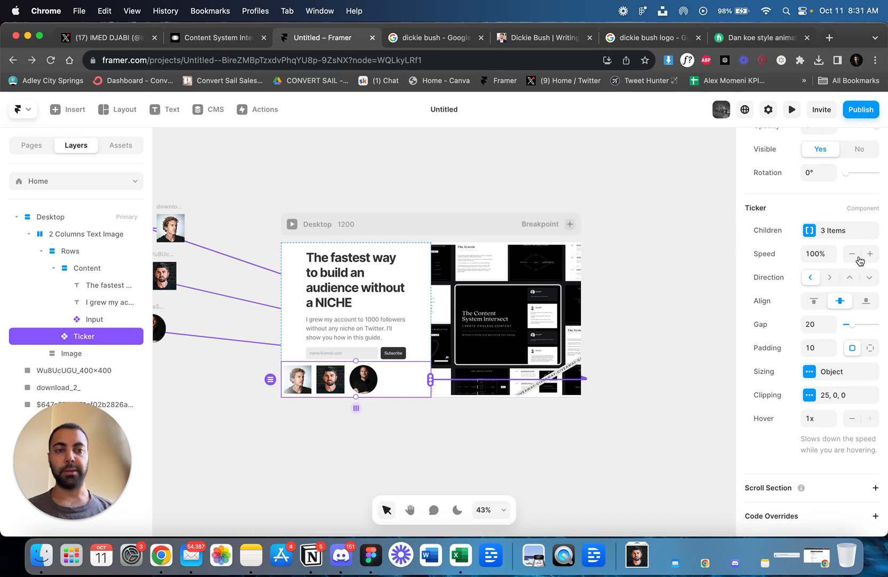
Reduce the Ticker's speed in stages down to 50%, previewing the page after each reduction.
click(855, 257)
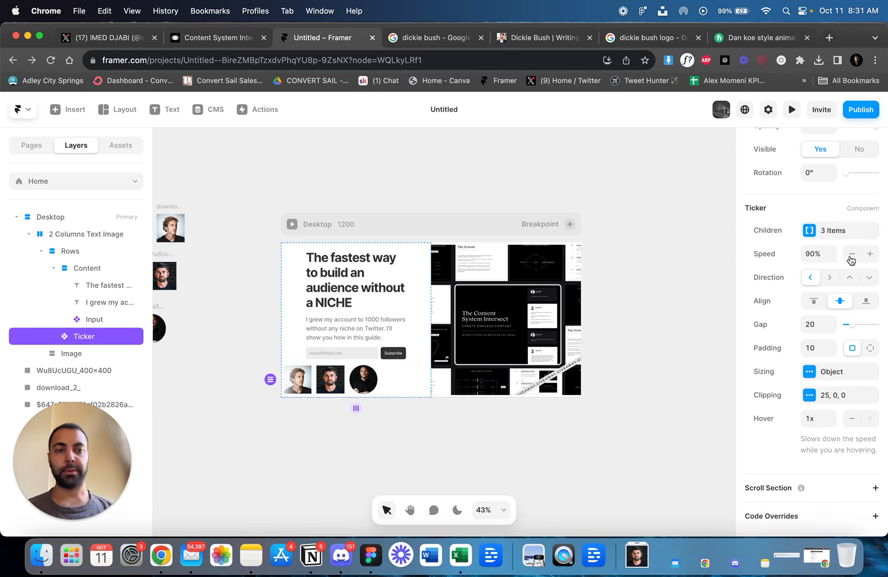
click(793, 110)
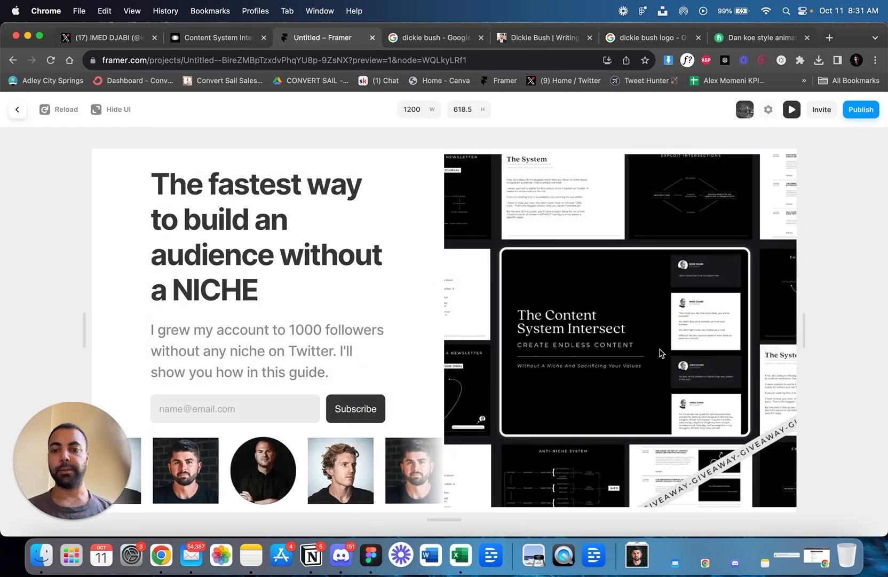
click(792, 109)
click(851, 254)
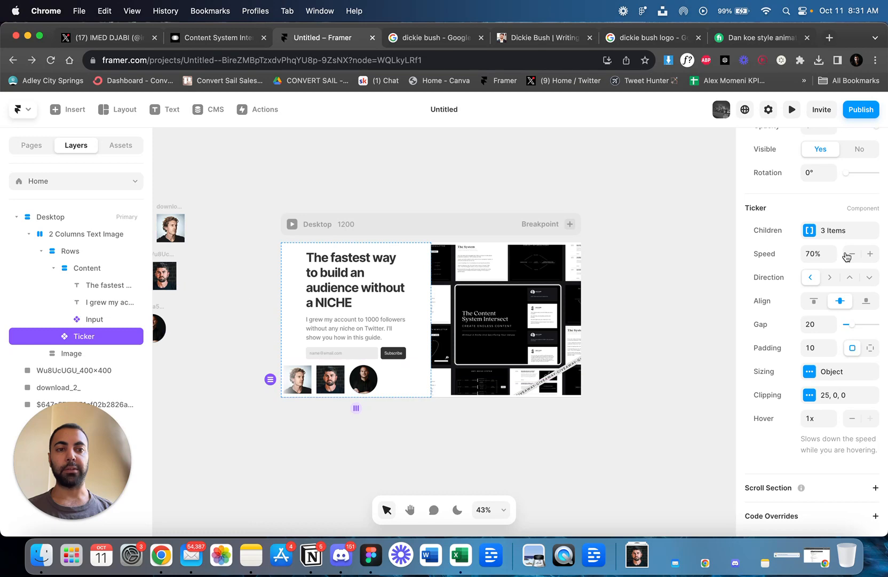
click(793, 110)
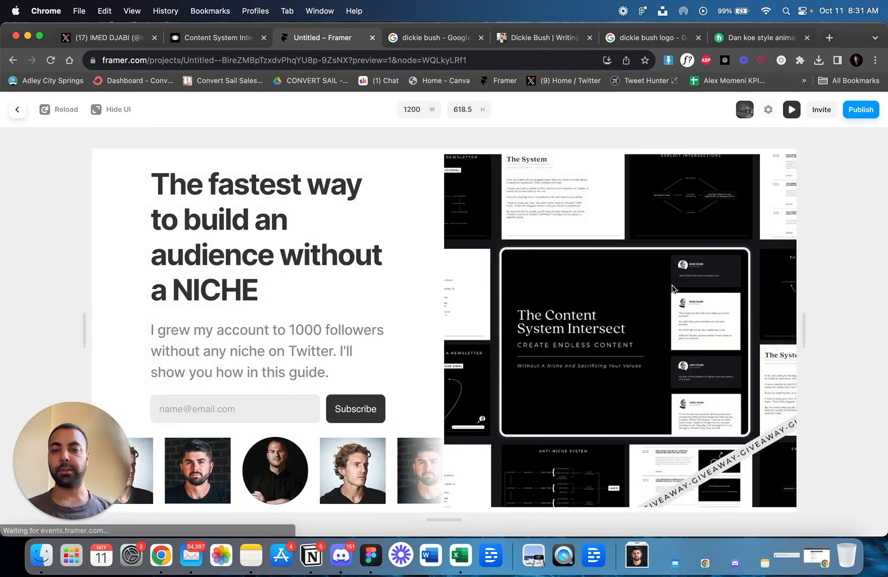
click(789, 110)
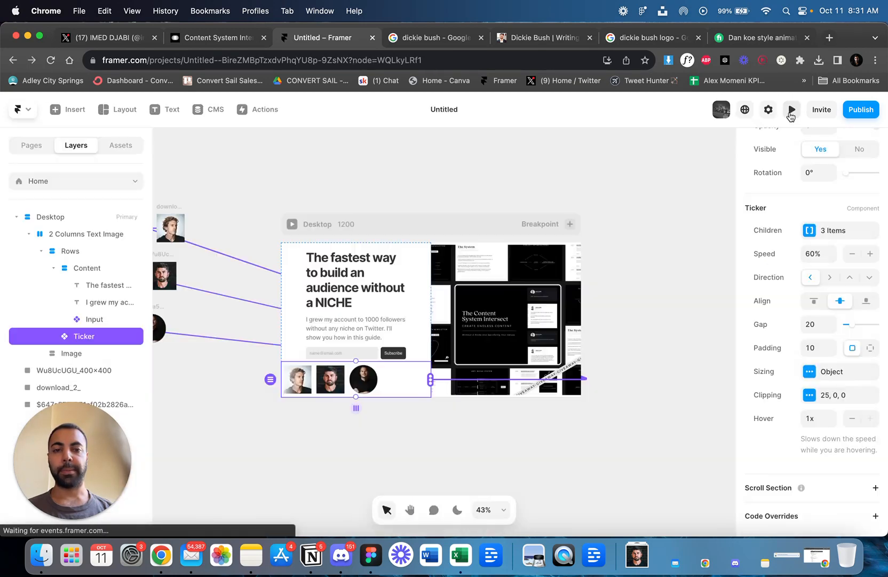
click(851, 254)
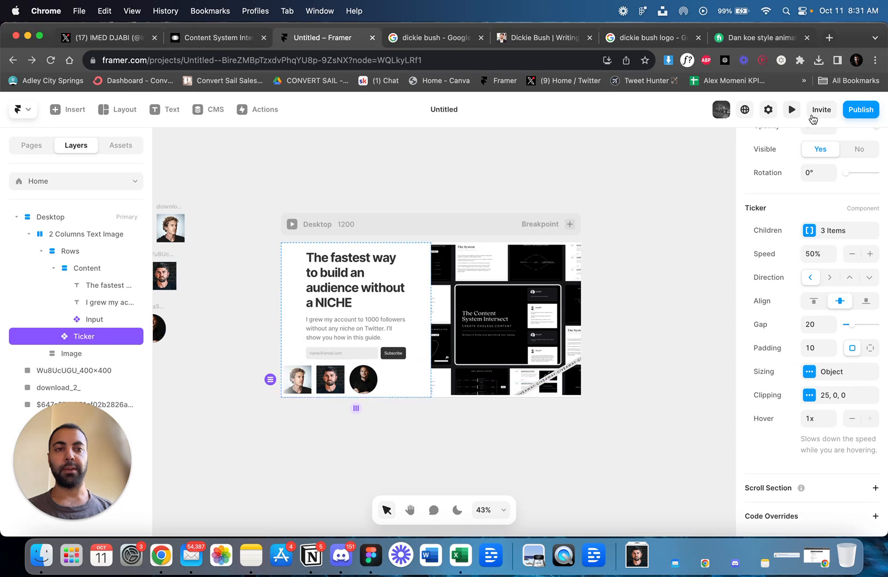
click(793, 110)
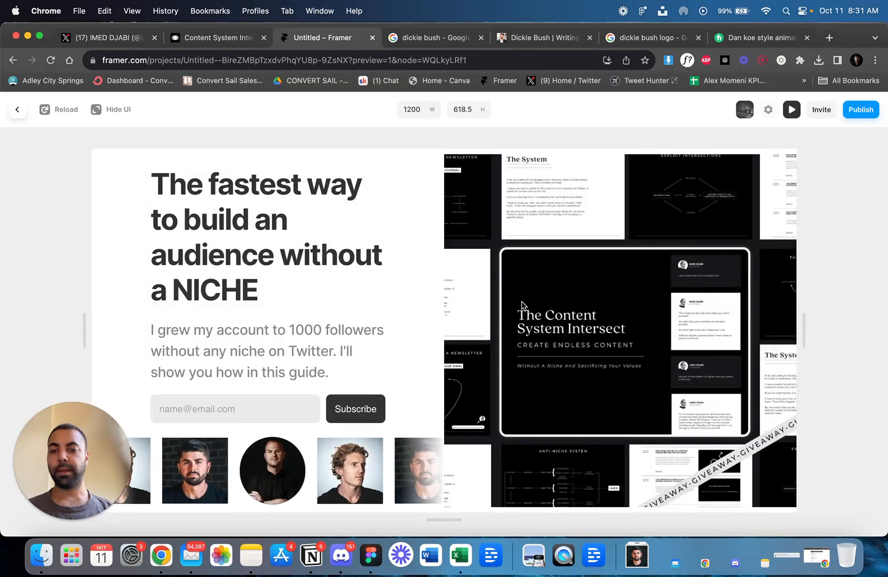
click(793, 112)
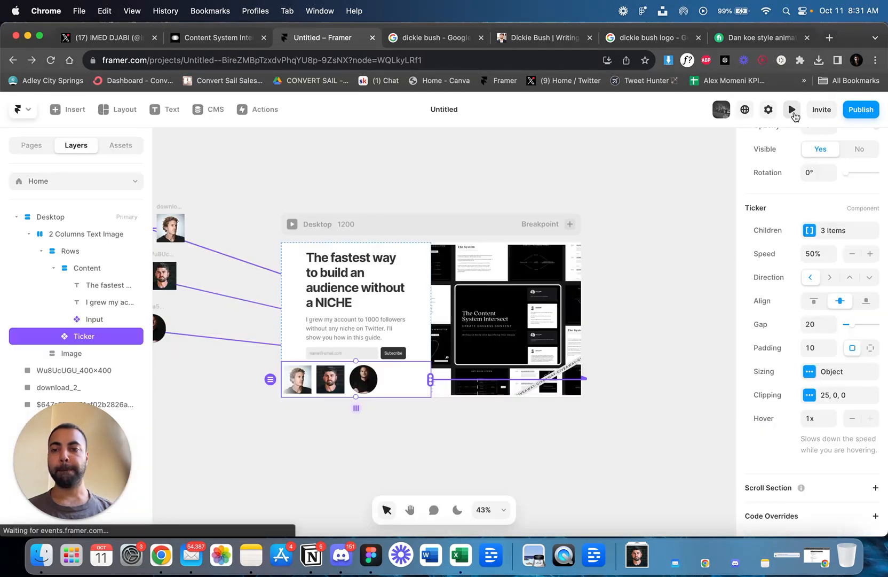
Try a Fill width on the Content stack holding the headline, subtext and signup form, and undo it.
scroll(347, 273, left, 3)
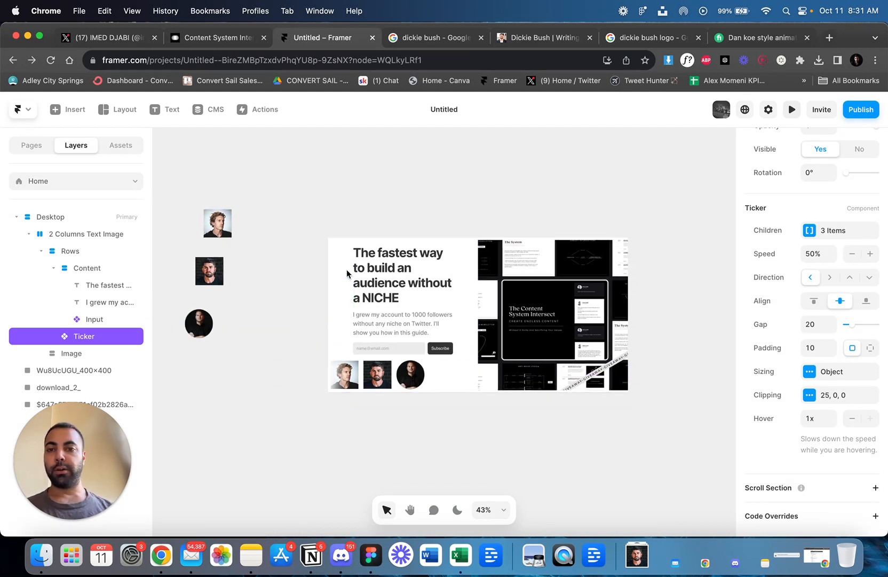
scroll(348, 273, right, 3)
scroll(356, 278, left, 3)
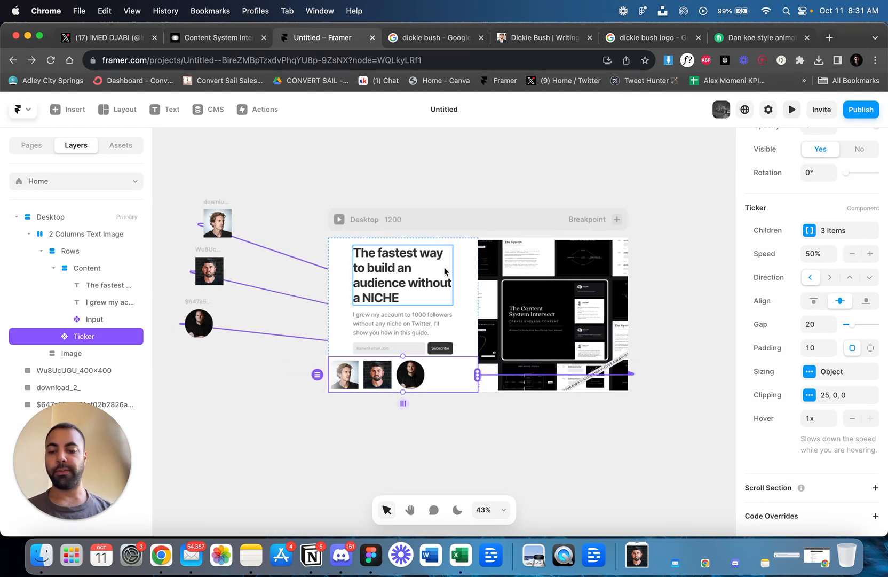
scroll(434, 278, up, 1)
scroll(434, 277, up, 2)
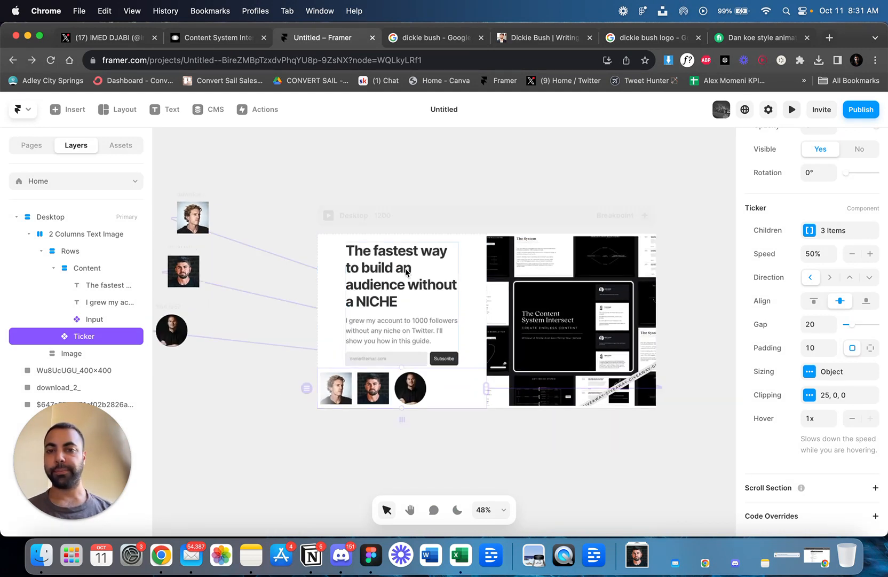
click(449, 277)
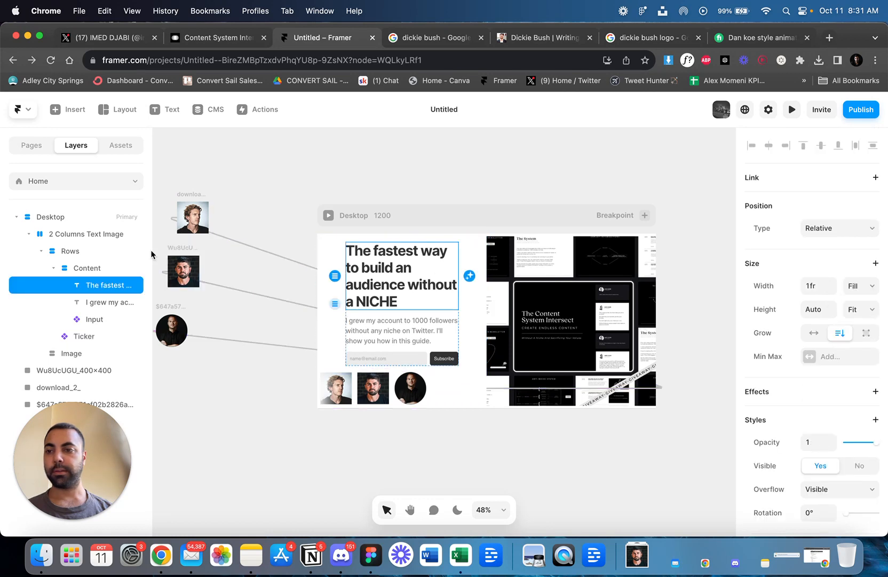
click(92, 272)
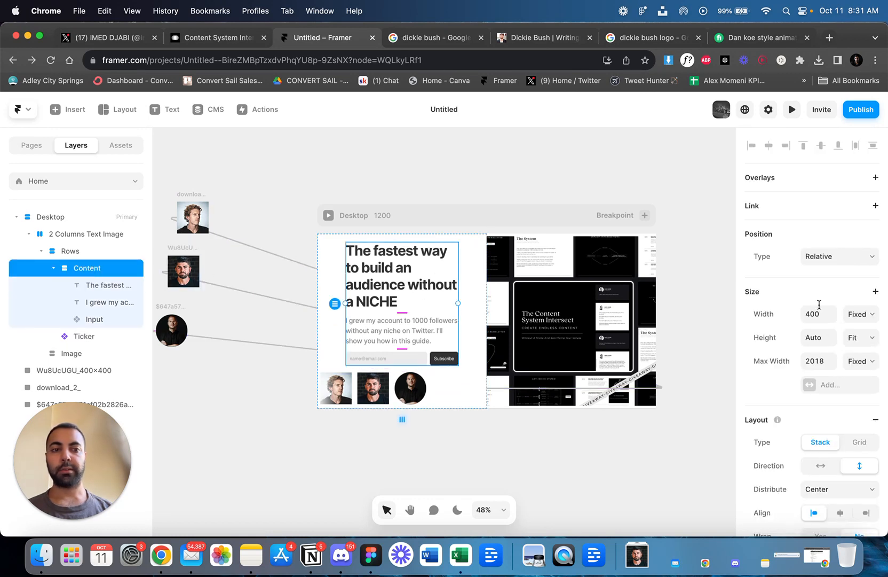
click(861, 316)
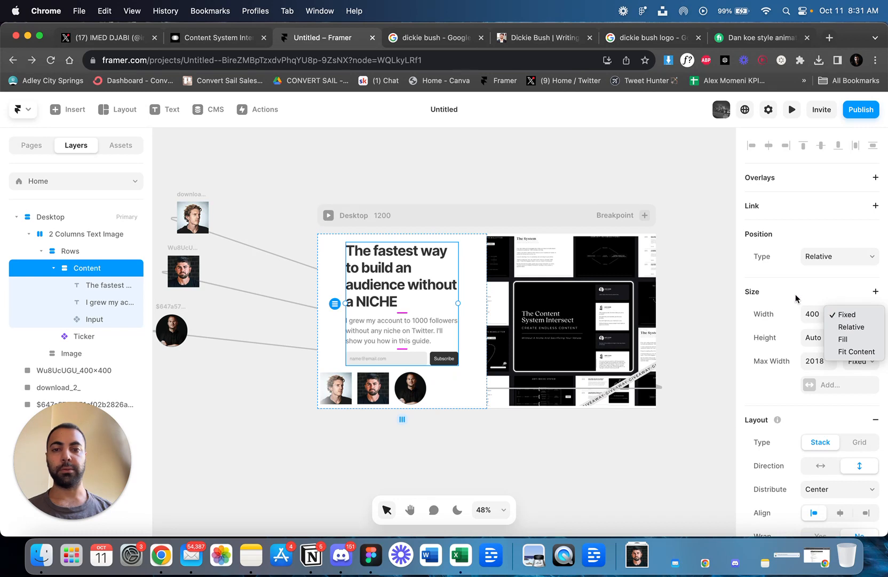
click(797, 298)
click(852, 316)
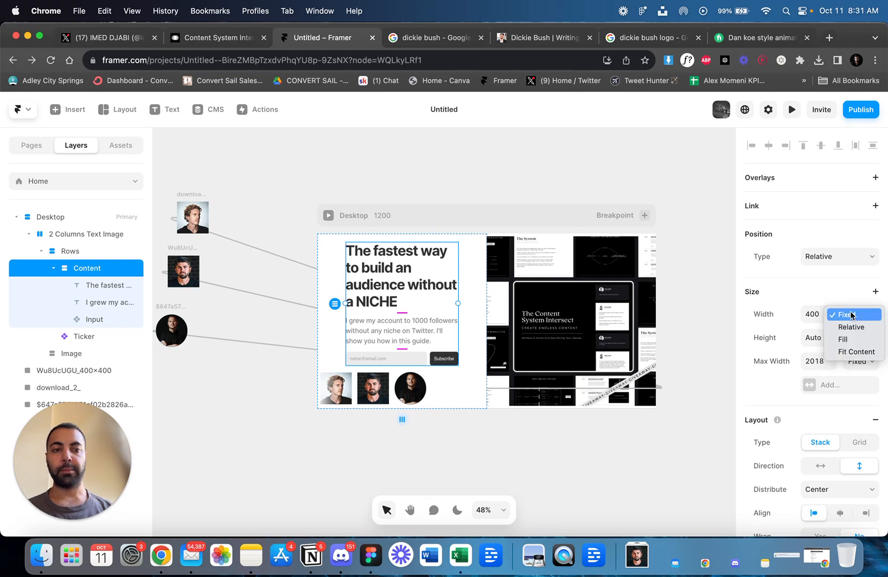
click(850, 338)
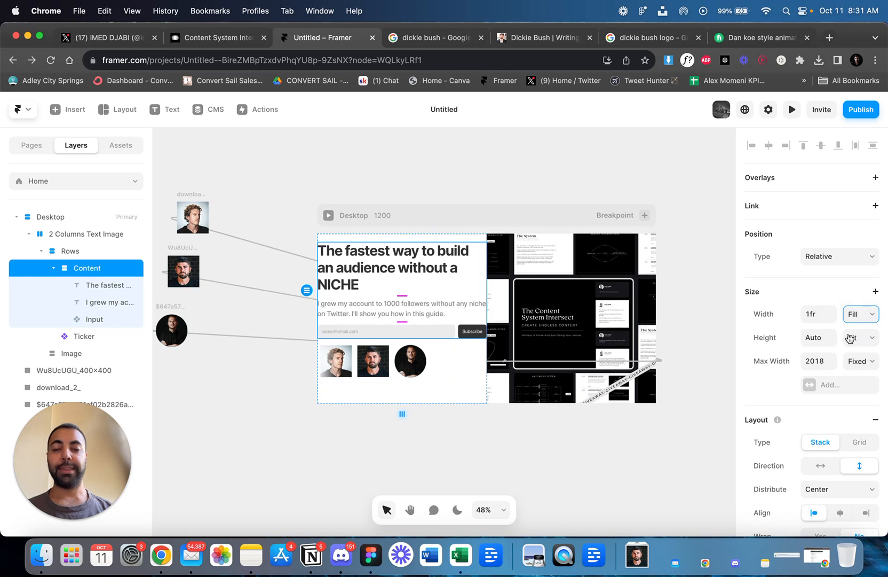
key(super+z)
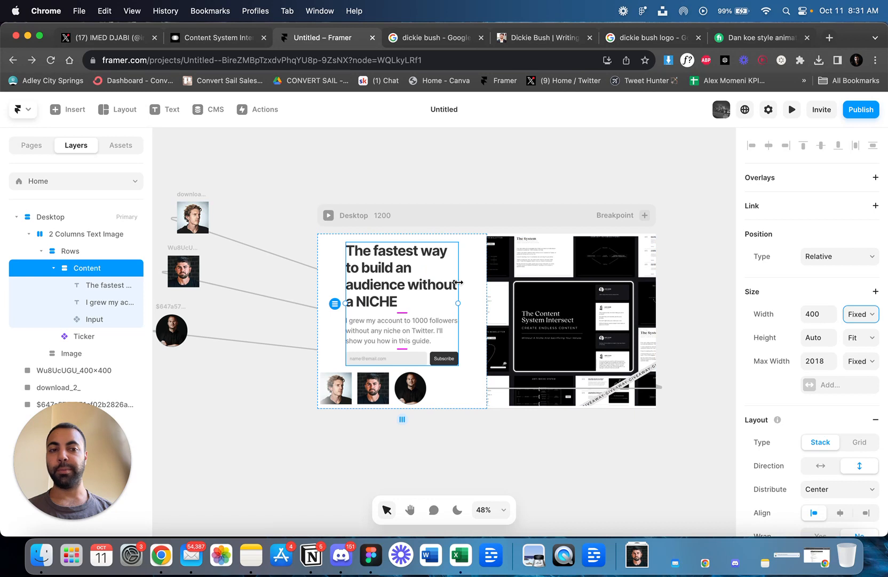
Widen the Content stack on the canvas to a fixed width of about 547 and deselect it.
drag(458, 282, 500, 281)
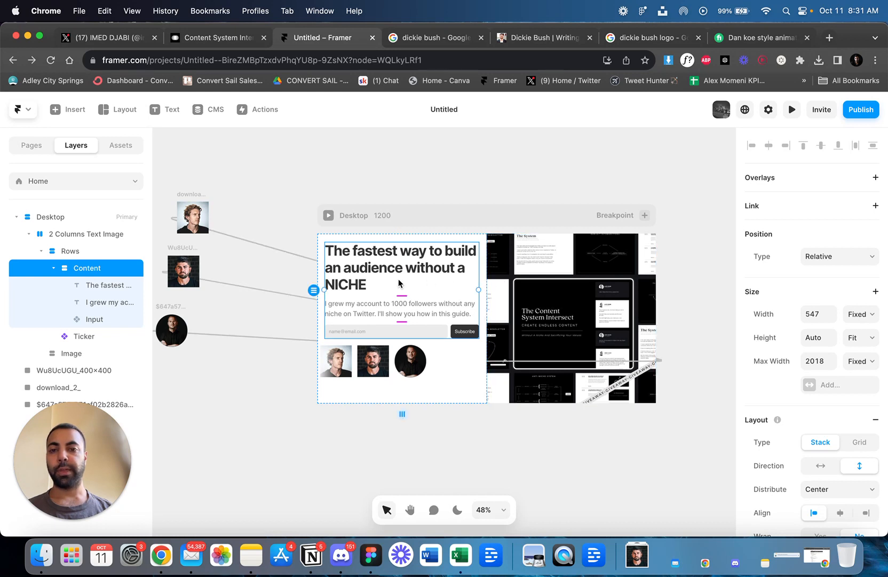
click(288, 213)
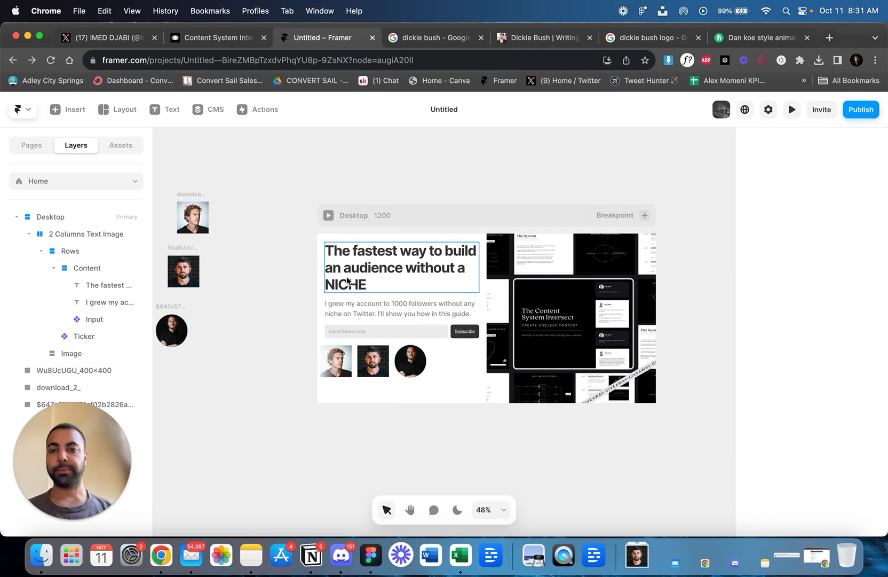
scroll(346, 276, right, 3)
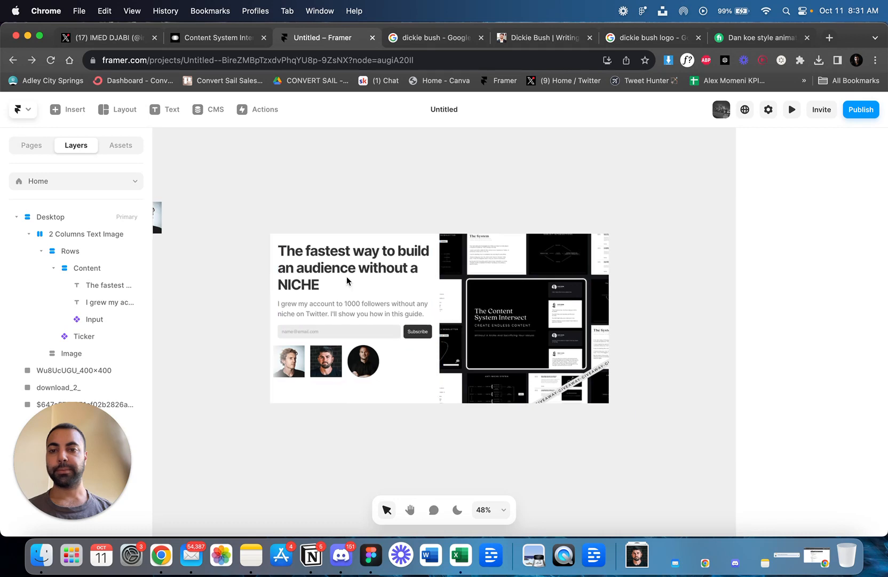
Preview the page to check the headshot ticker beneath the signup form, and return to the canvas.
click(385, 355)
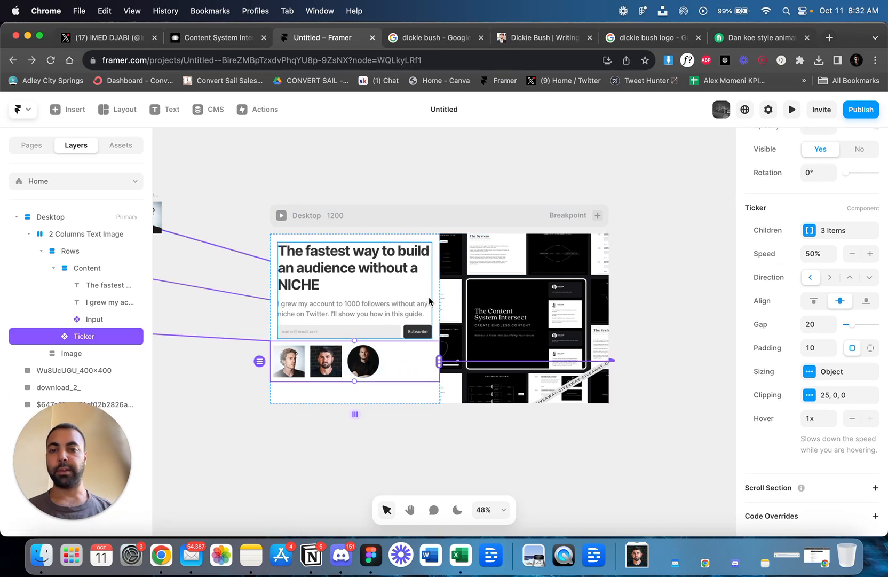
click(791, 109)
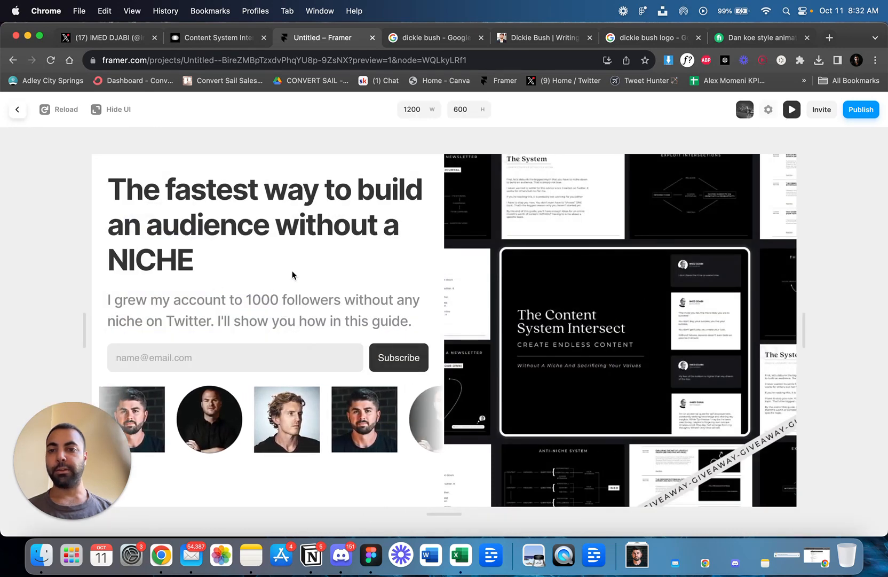
click(791, 109)
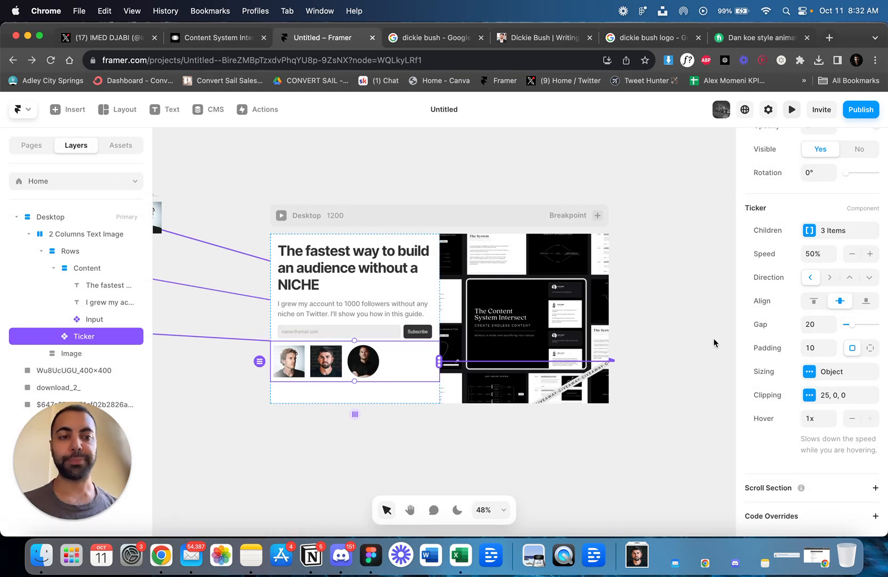
Select the Rows stack and widen its gap on the canvas between the signup form and the headshot ticker, previewing the page.
click(411, 286)
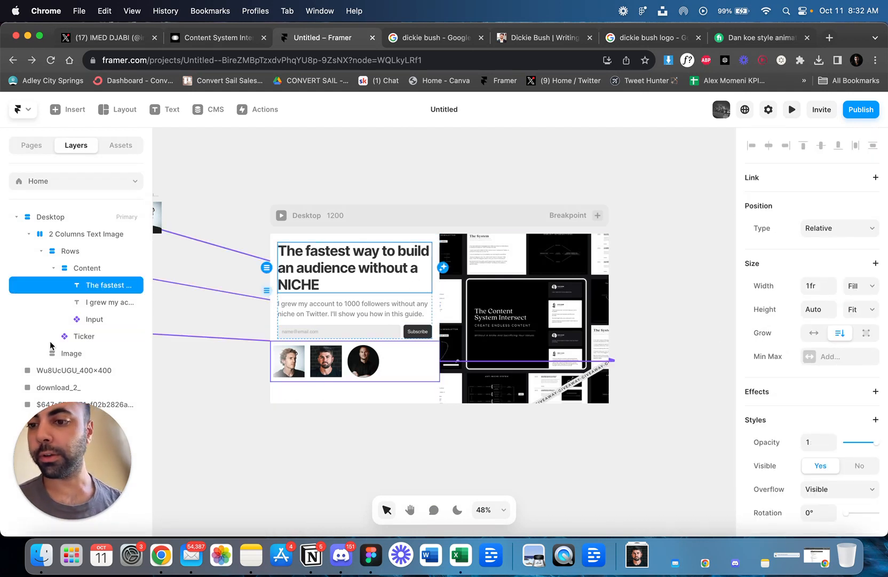
click(79, 338)
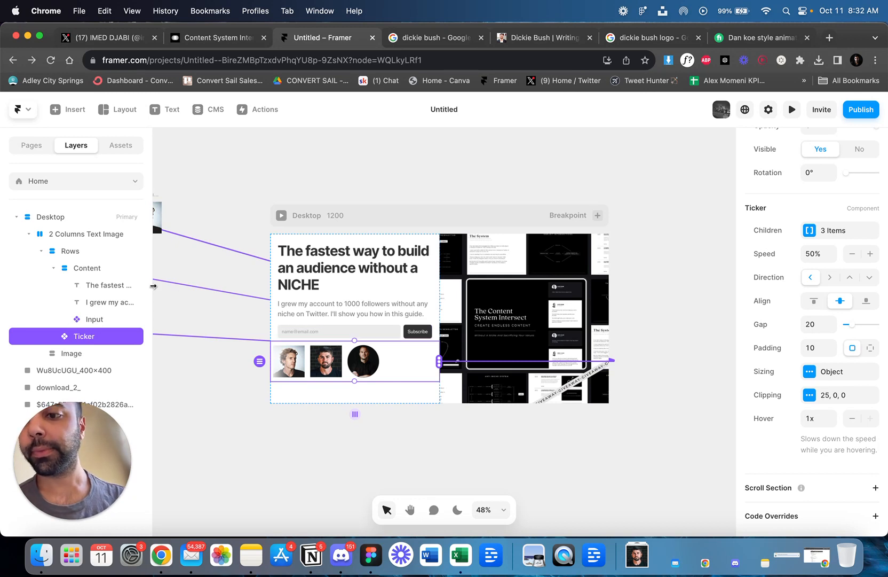
click(43, 250)
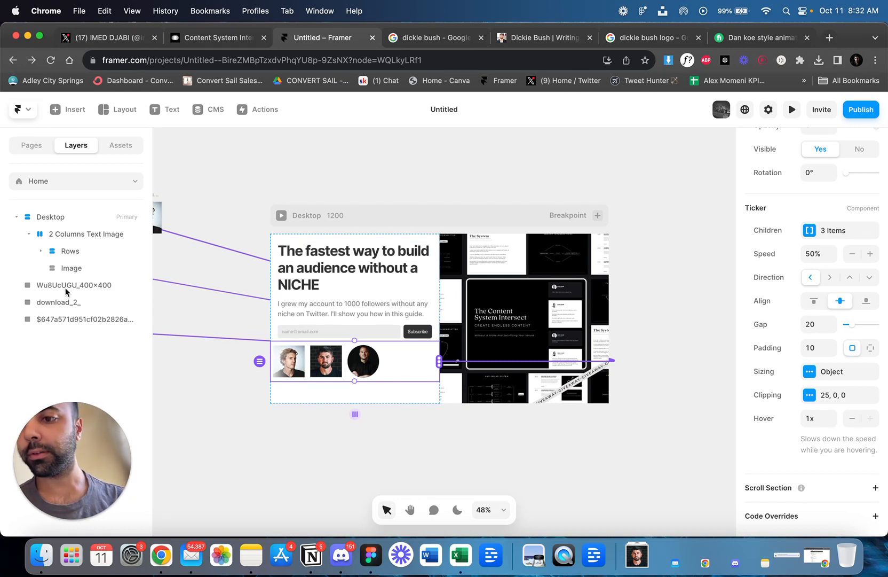
click(63, 272)
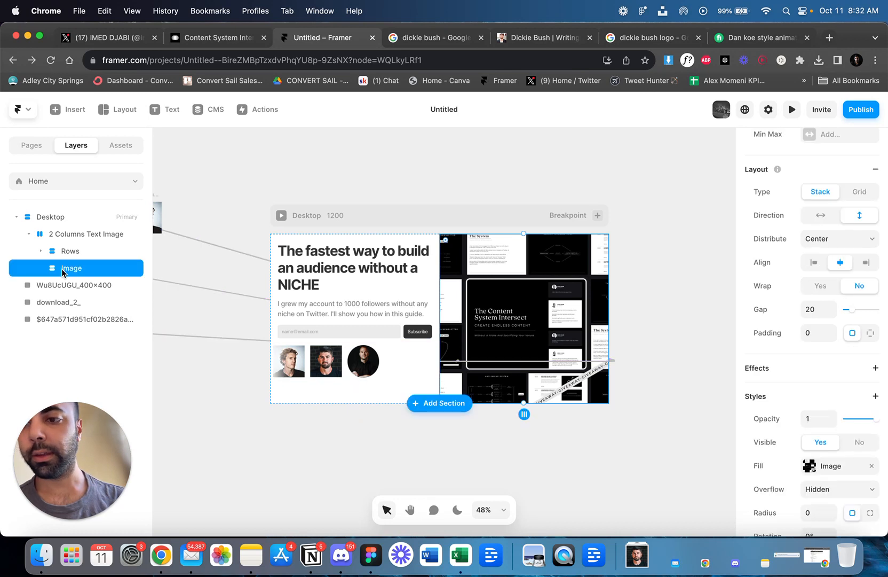
click(55, 253)
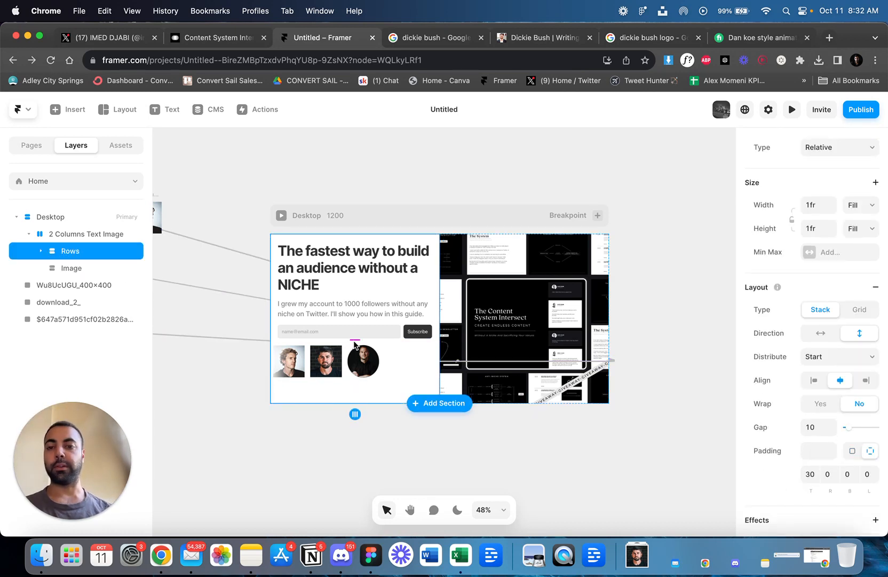
drag(353, 340, 357, 355)
click(792, 109)
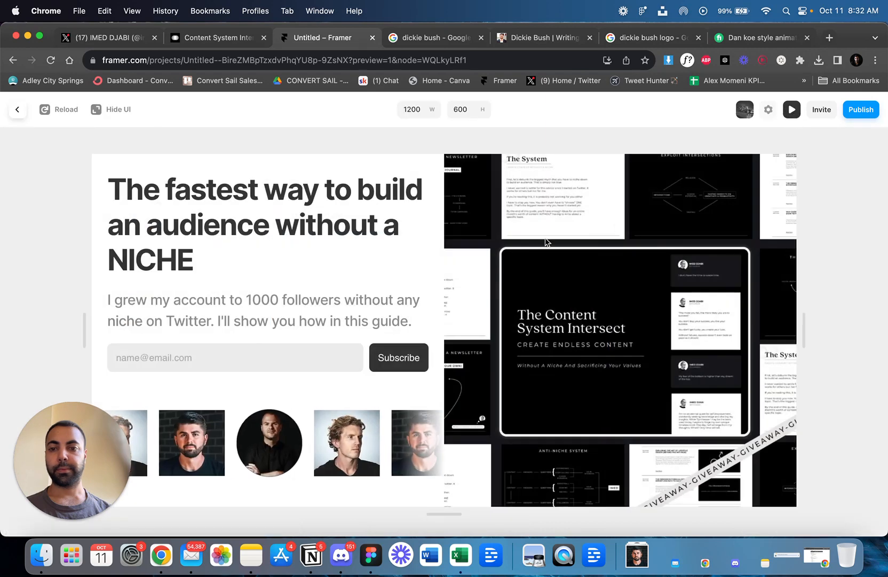
click(792, 109)
Increase the Rows stack's gap further to exactly 70, deselect the stack and preview the page.
drag(354, 345, 355, 351)
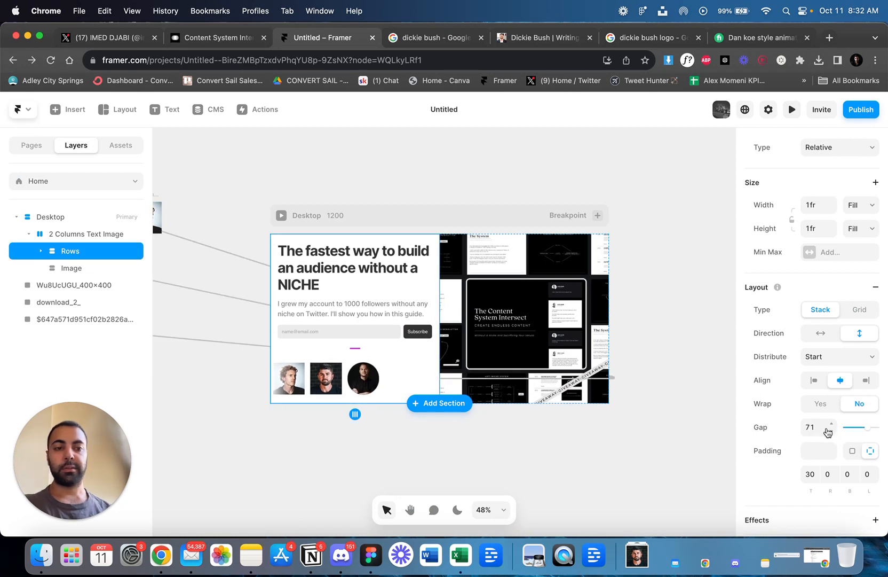
text(70)
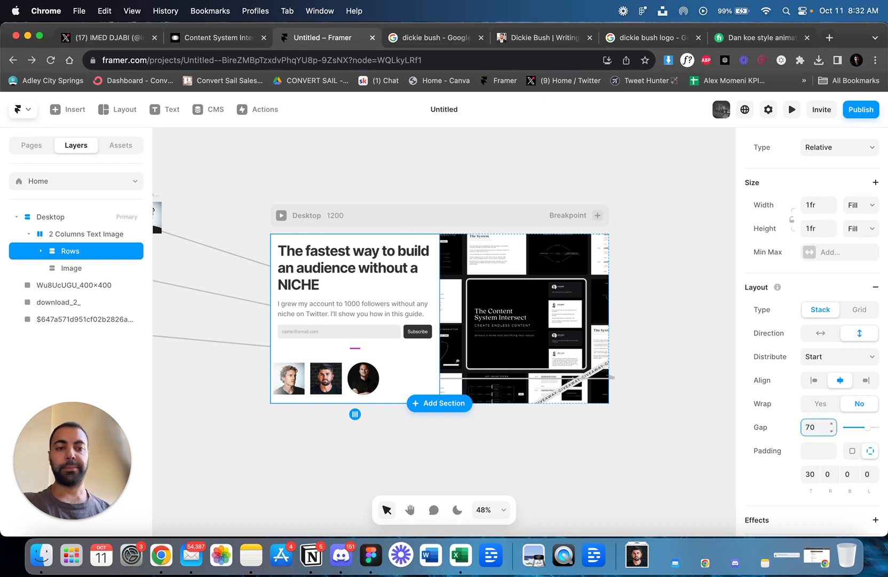
click(672, 279)
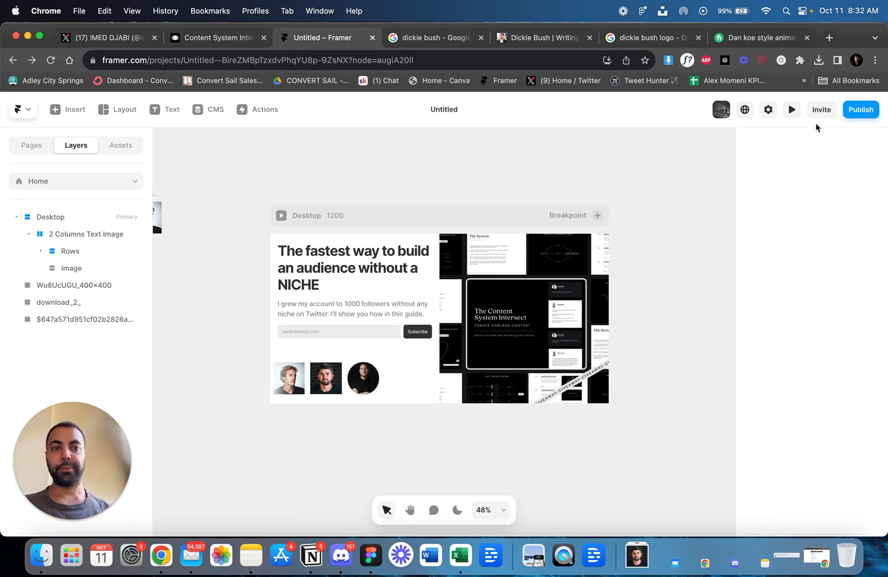
click(792, 110)
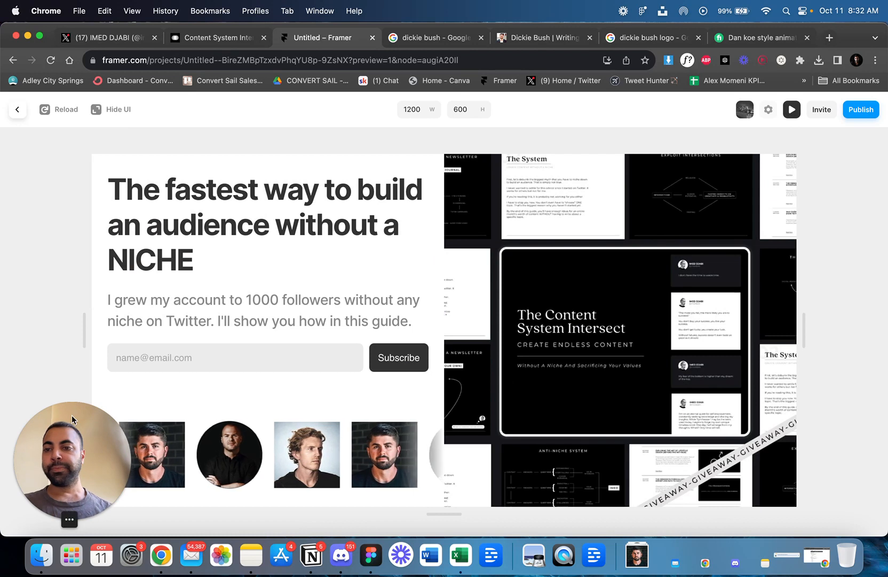
drag(65, 439, 575, 62)
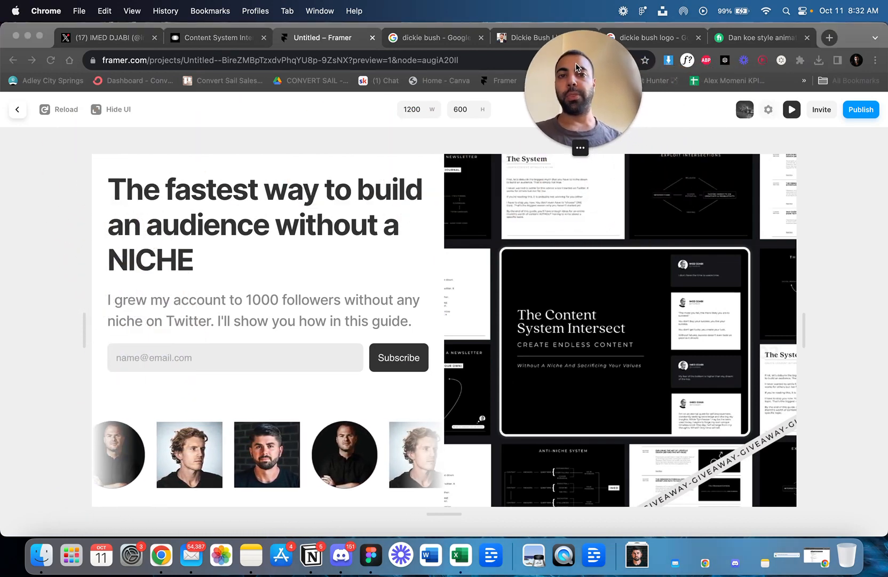
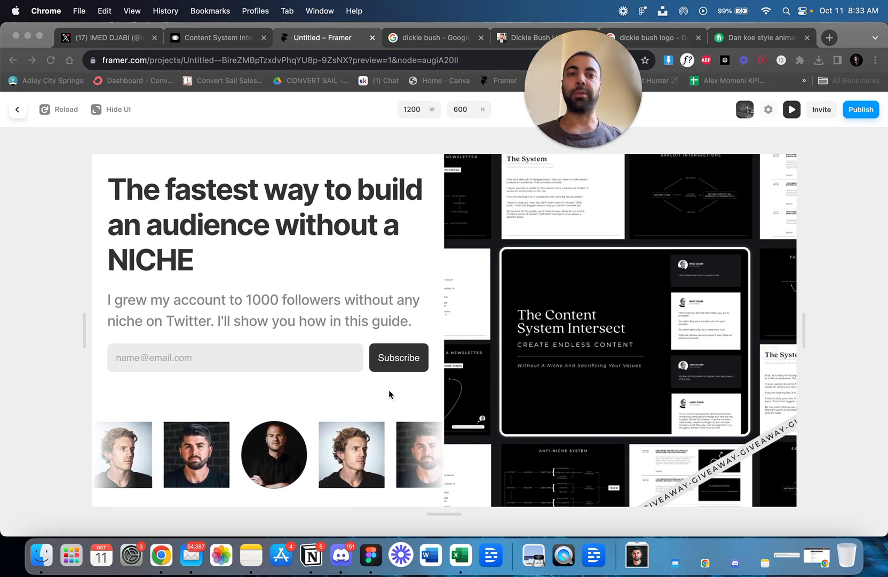
Close the preview and select the headshot ticker below the signup form on the canvas.
drag(580, 83, 84, 102)
click(792, 113)
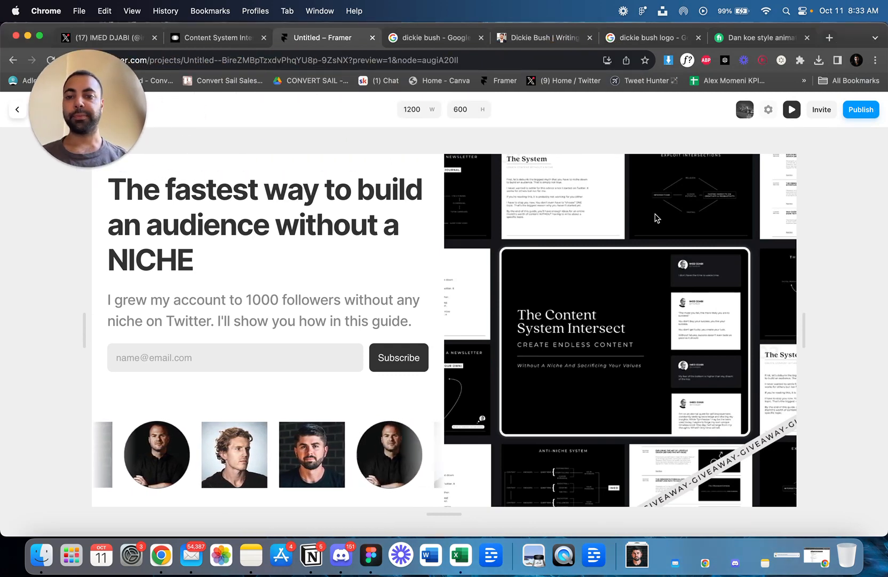
click(791, 114)
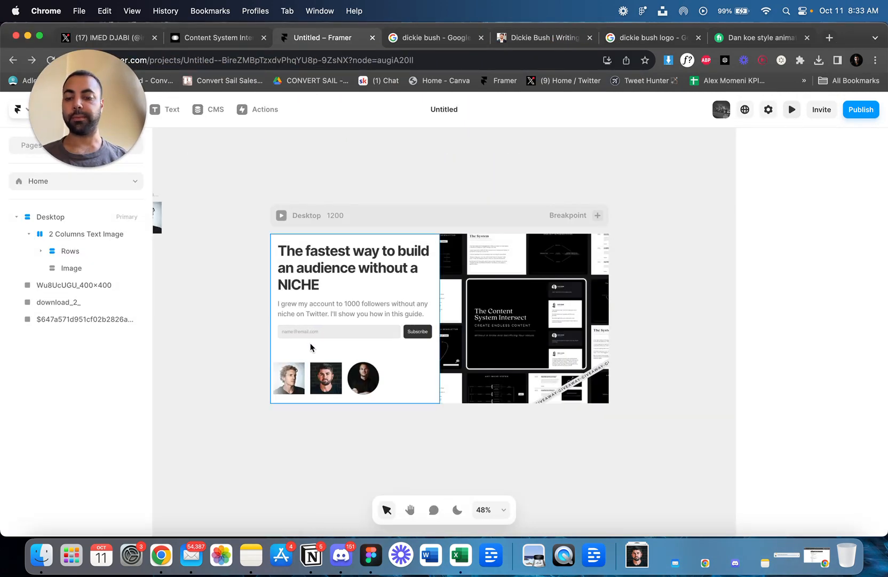
scroll(311, 348, up, 3)
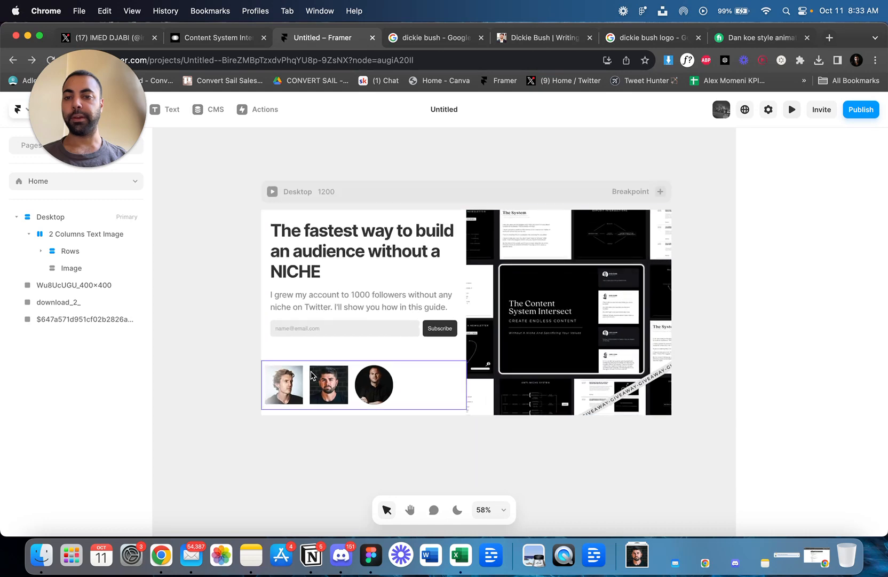
click(277, 359)
drag(103, 92, 358, 62)
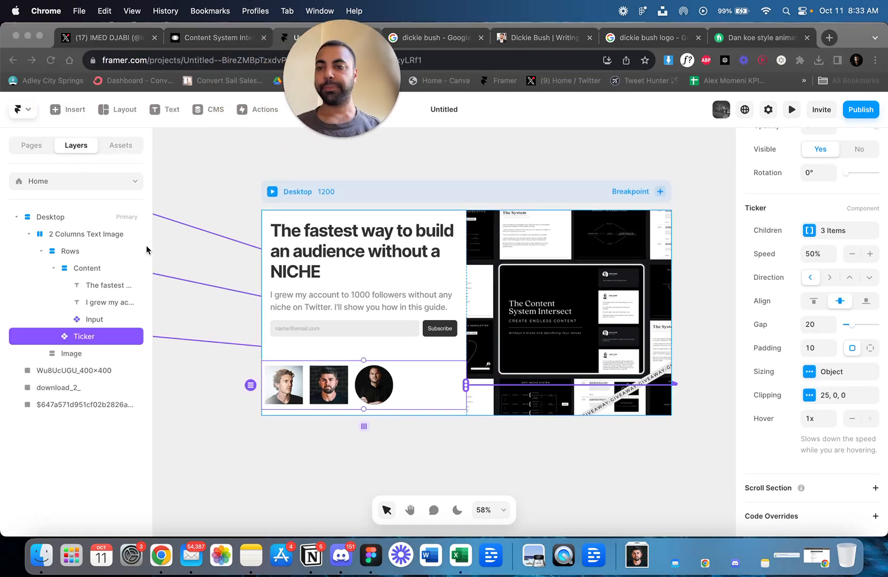
click(314, 251)
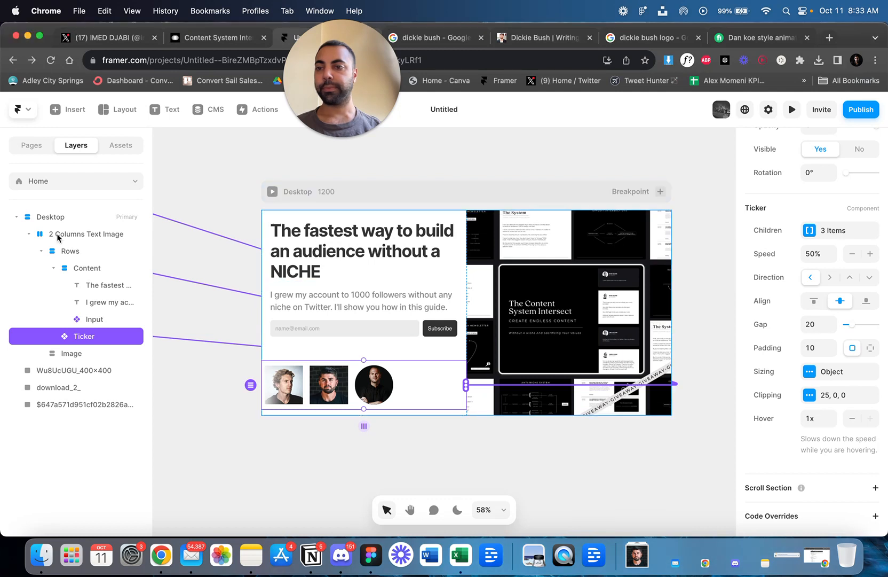
click(70, 115)
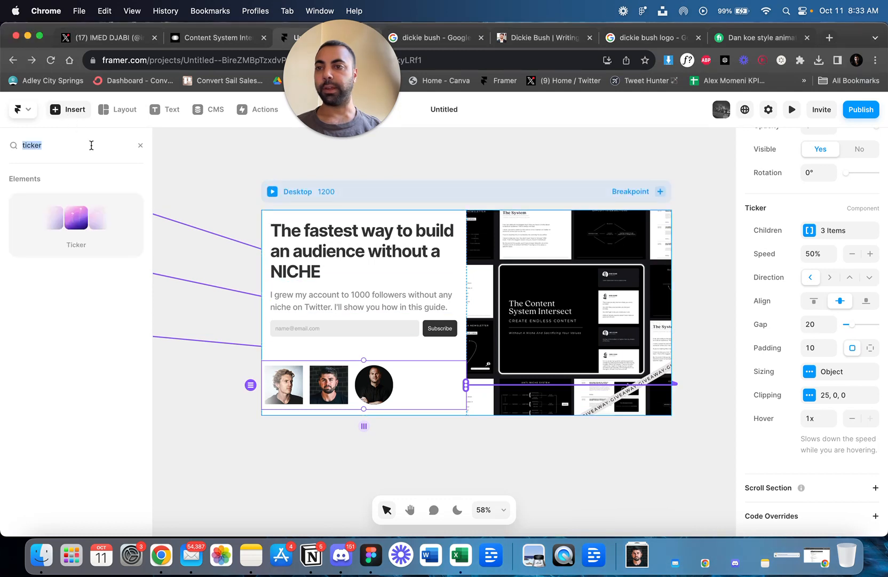
text(text)
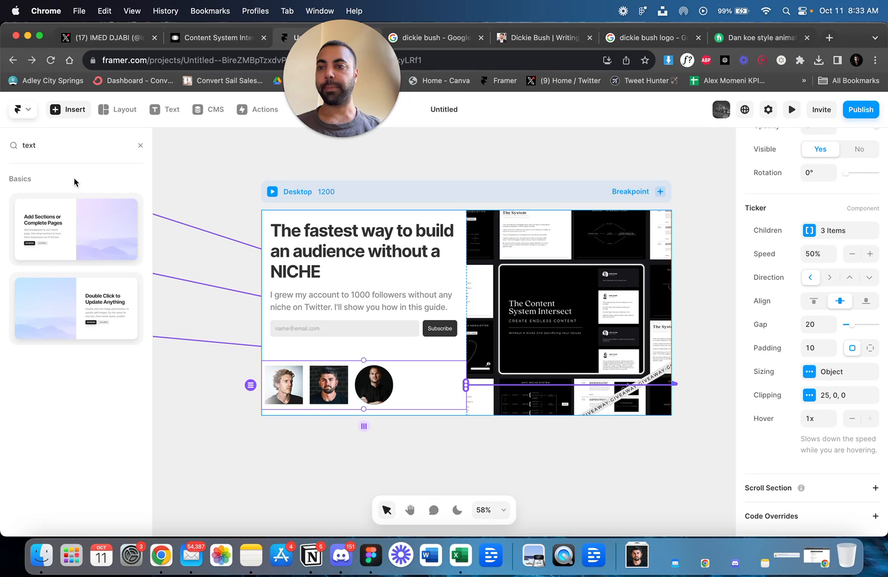
click(67, 116)
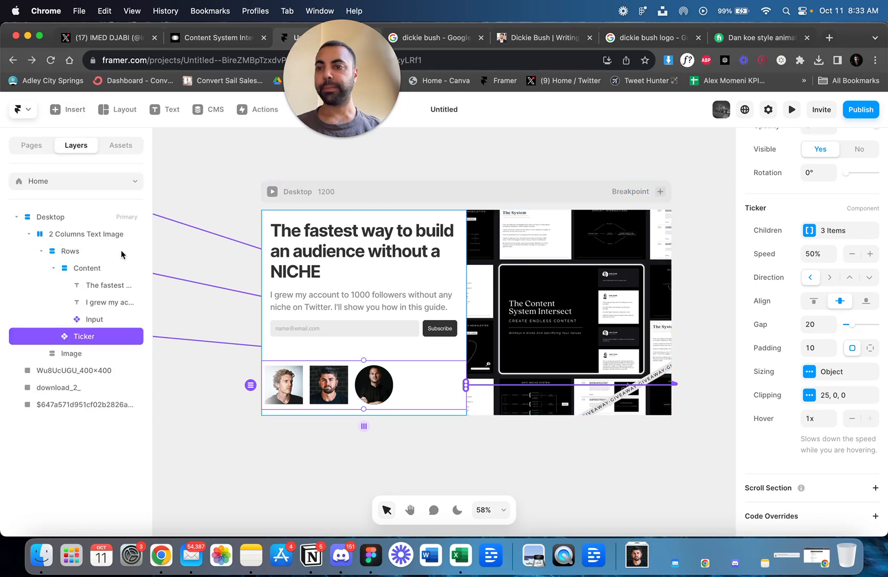
Duplicate the headline text into the Rows stack and place the copy between the signup form and the headshot ticker.
click(94, 268)
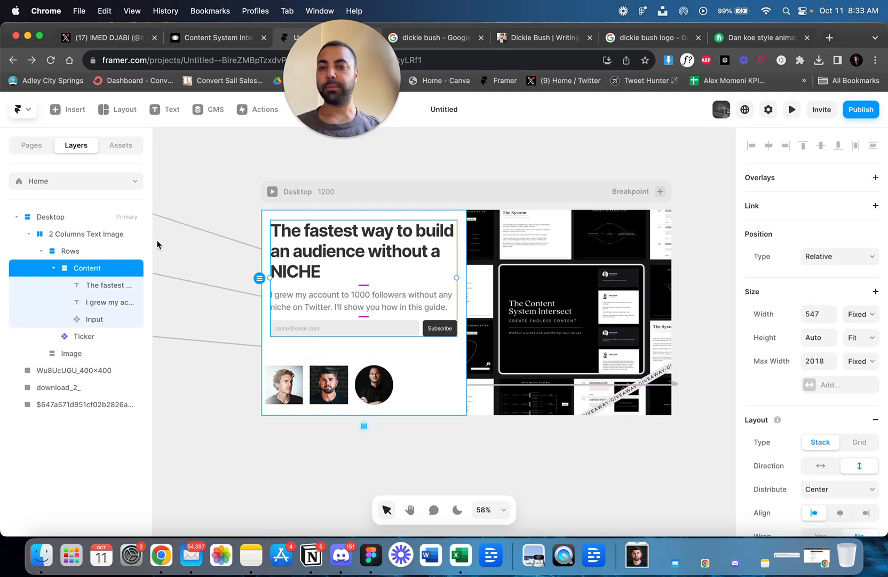
click(100, 284)
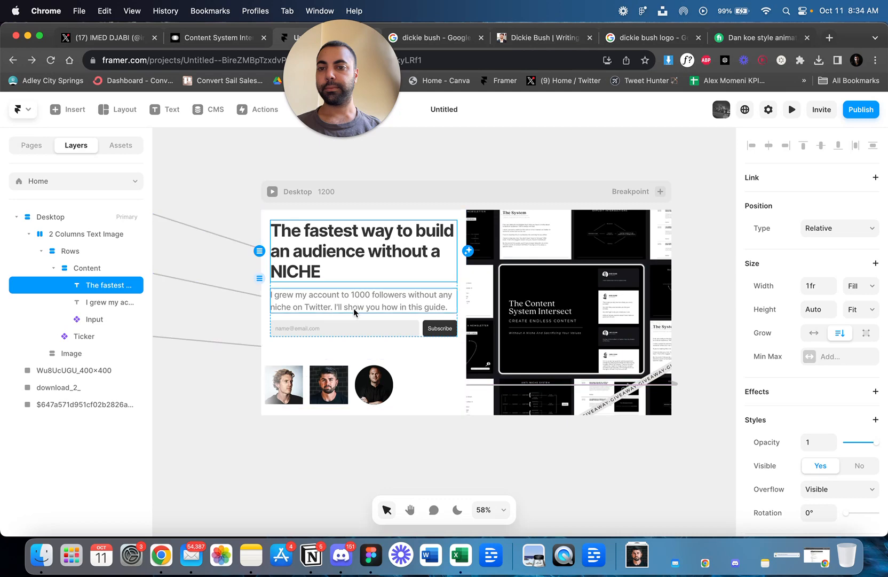
click(352, 354)
key(super+v)
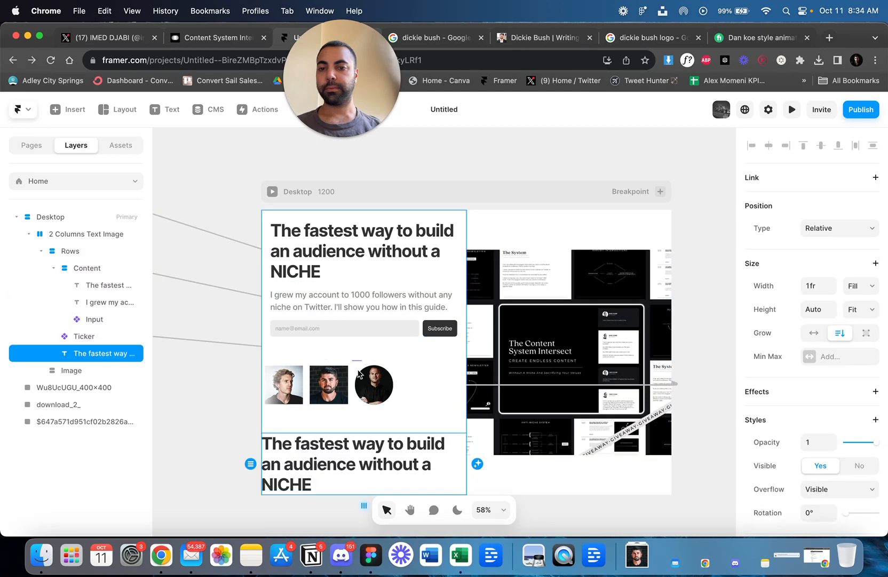
drag(388, 464, 383, 368)
Reduce the copied headline's font size, trying 20 pixels first and settling on 30 pixels.
scroll(836, 323, down, 5)
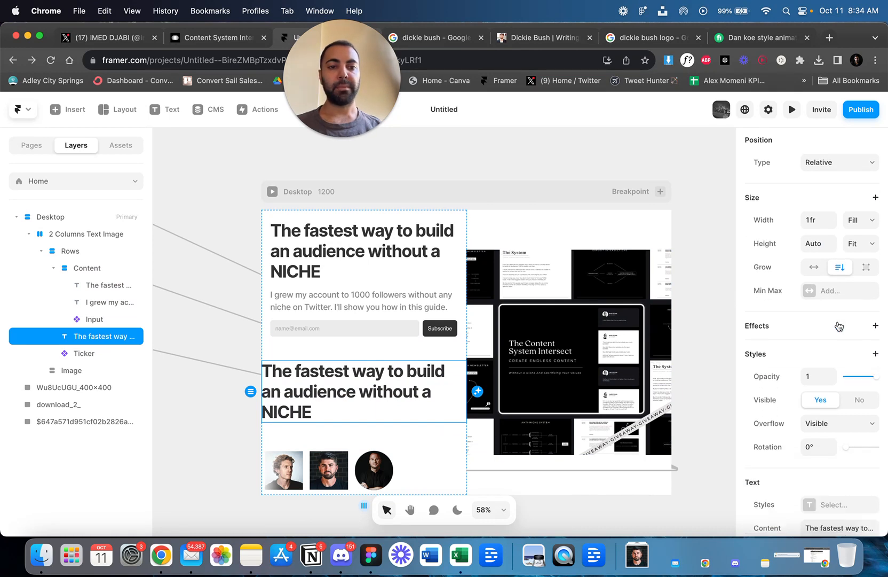
scroll(839, 325, down, 8)
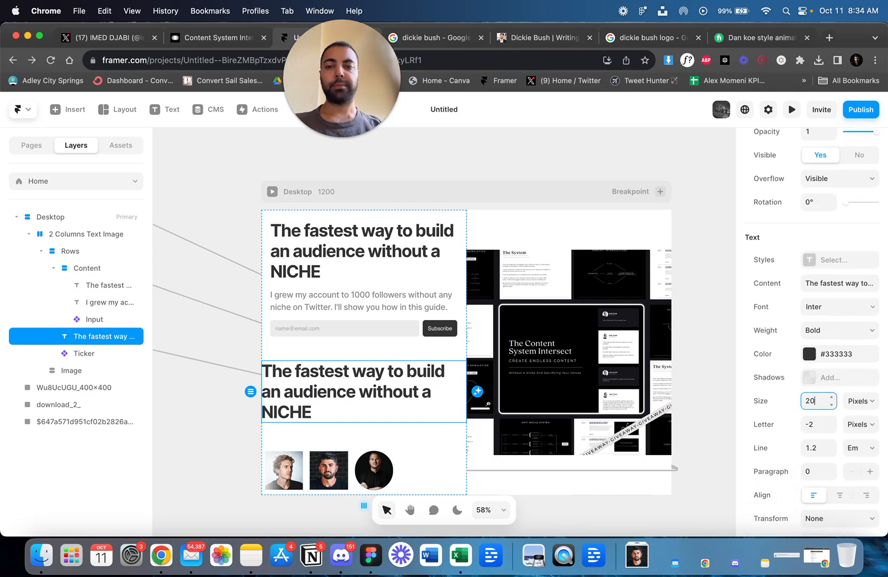
text(20)
key(Return)
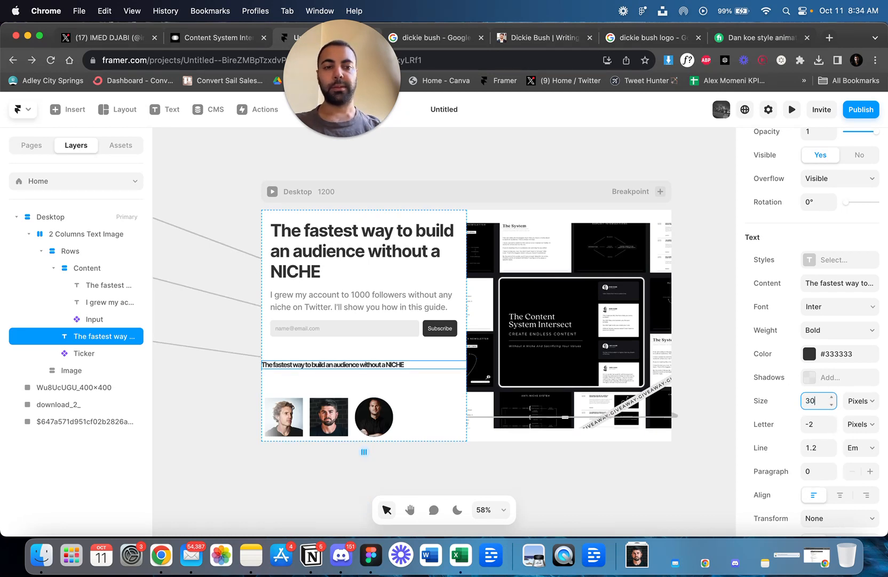
text(30)
key(Return)
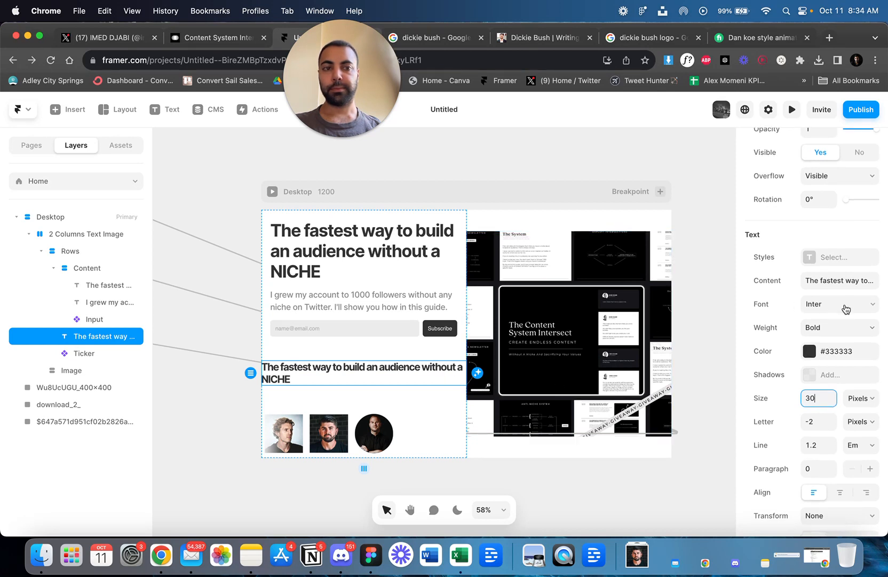
Try centre alignment on the copied headline and return it to left alignment.
scroll(841, 321, down, 1)
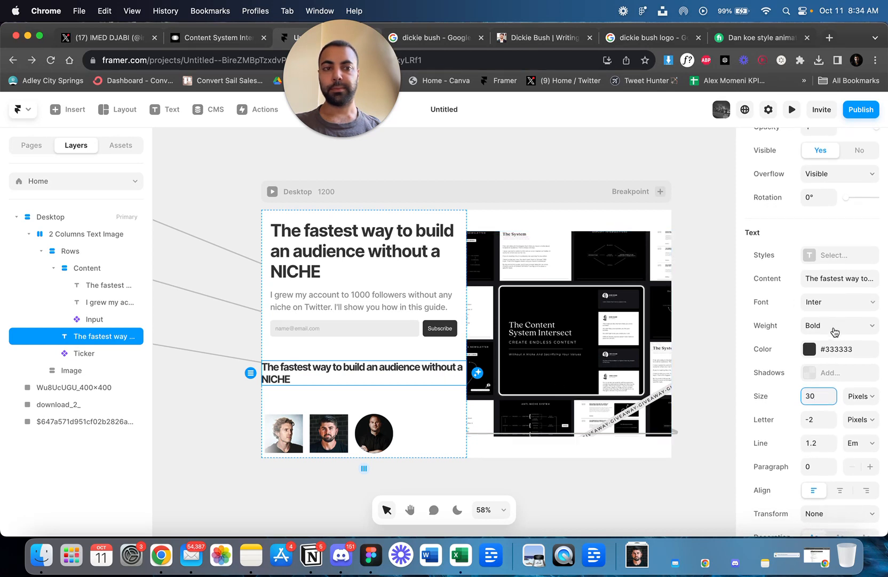
click(838, 491)
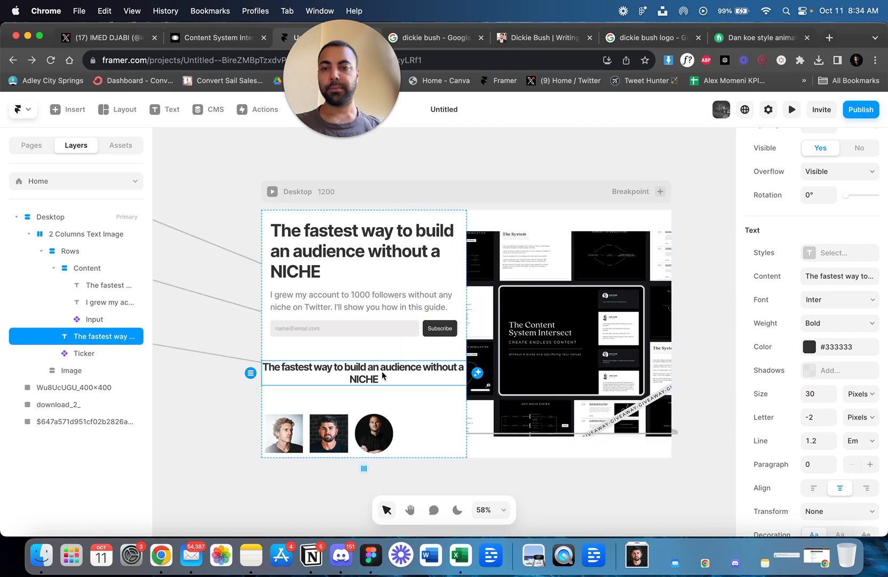
click(816, 488)
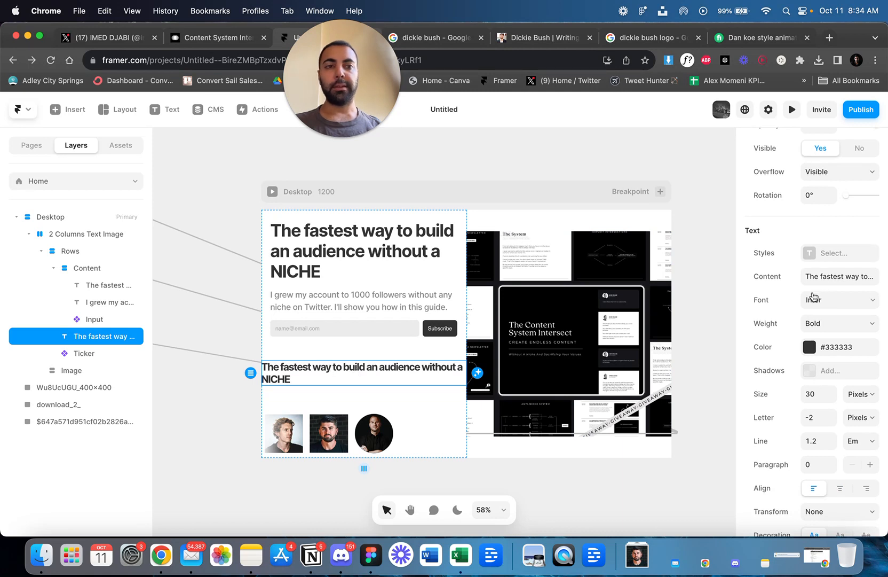
Switch the copied headline's width to Fixed and narrow it on the canvas to 406.
scroll(812, 289, up, 10)
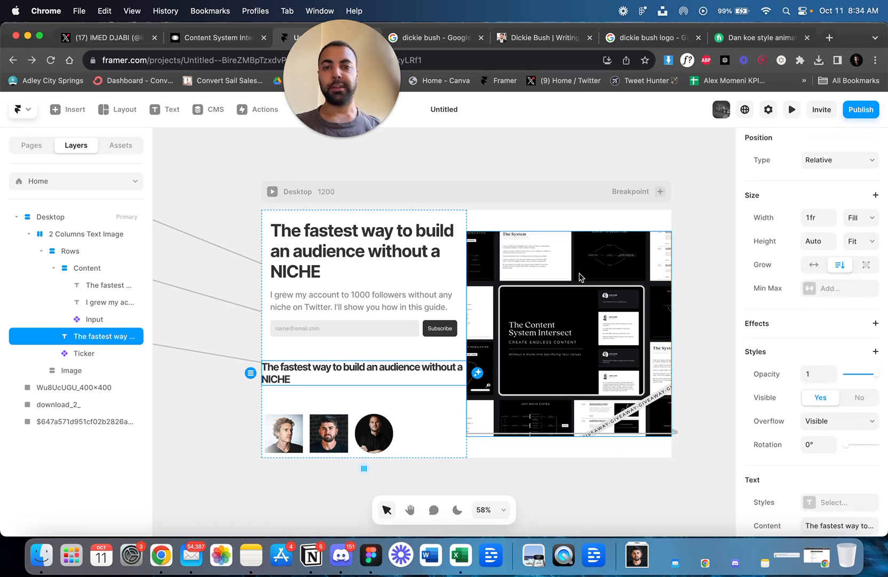
click(860, 218)
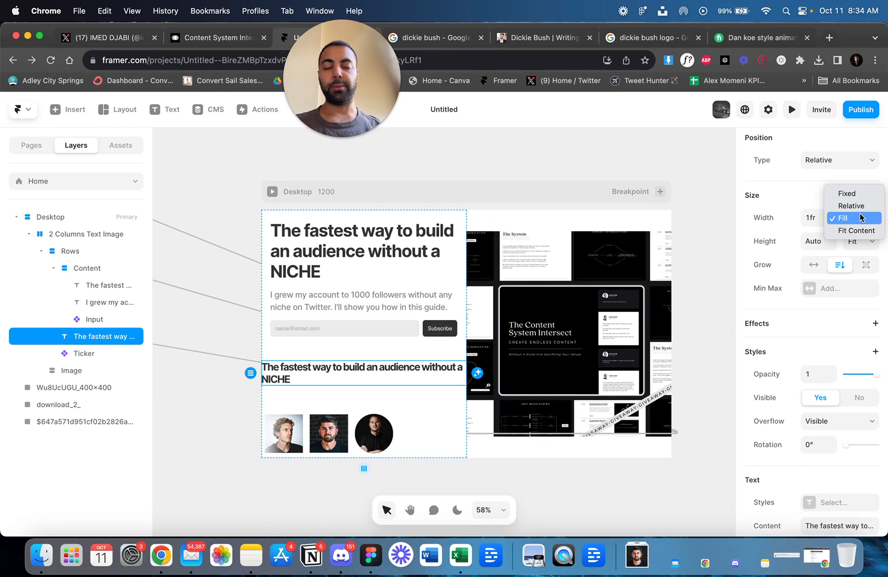
click(848, 193)
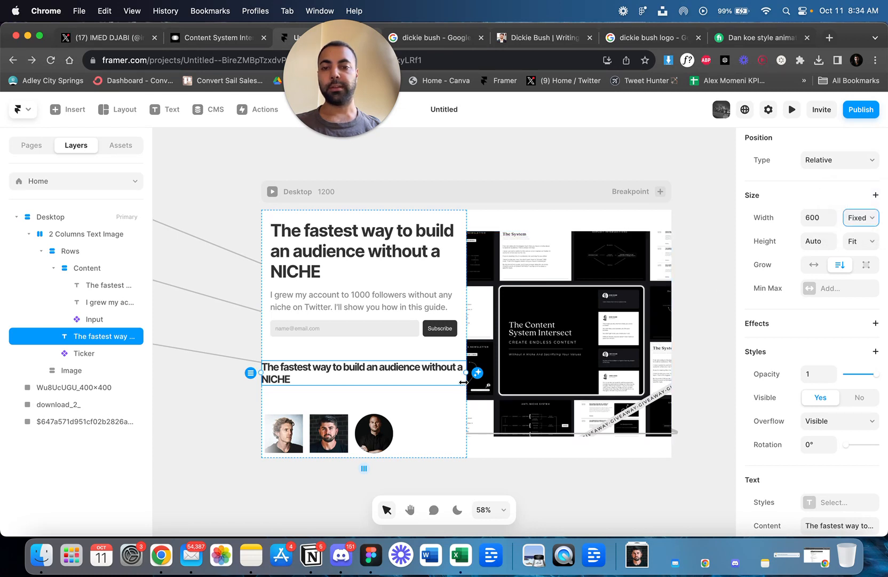
drag(464, 379, 389, 379)
Replace the copied headline's text with "Clients Worked With" and finish editing.
double_click(386, 378)
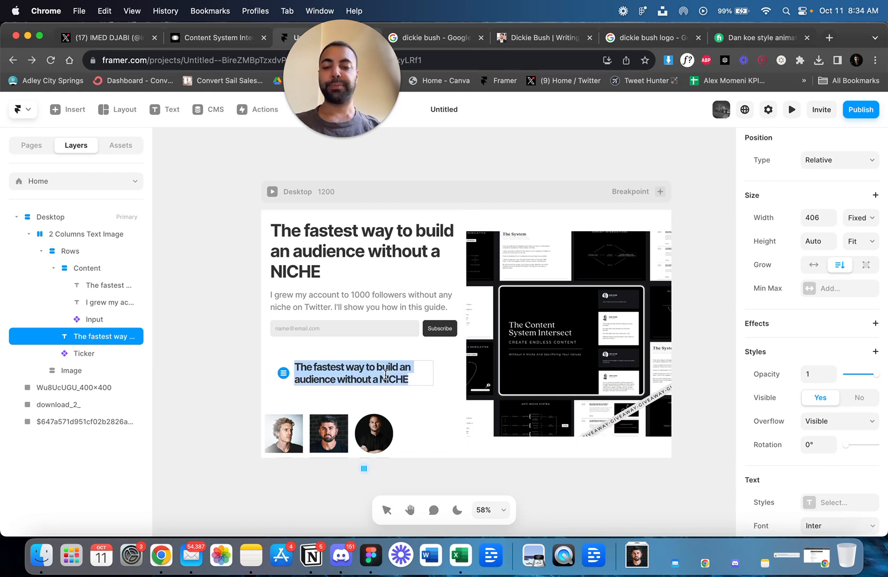
text(T)
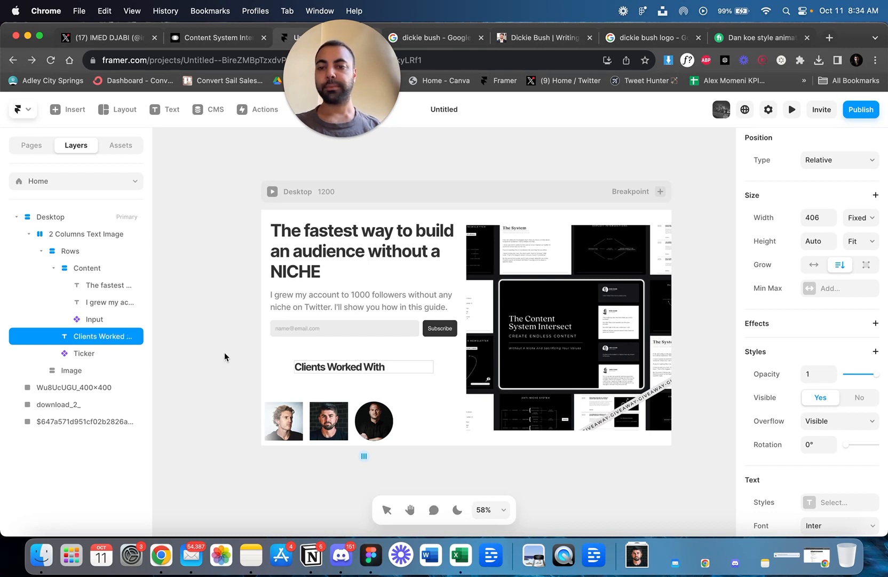
key(Escape)
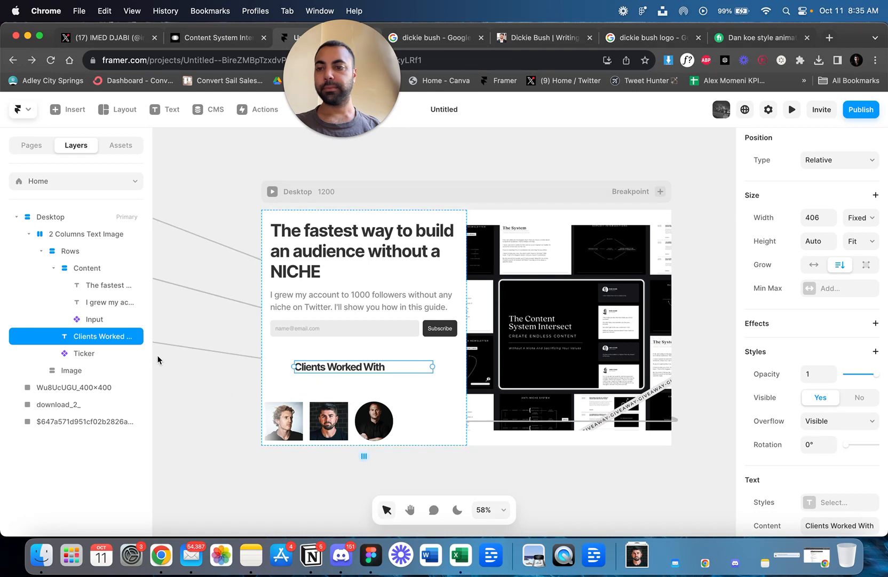
click(80, 355)
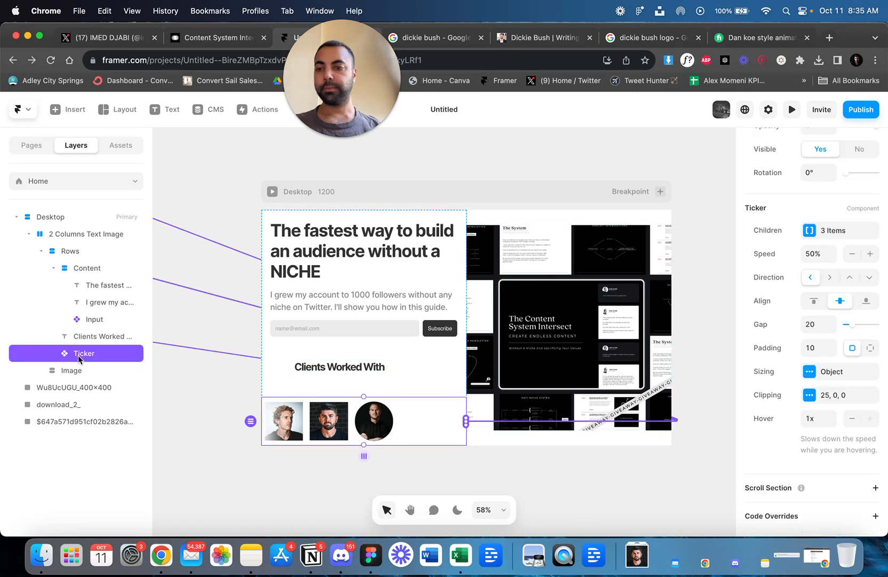
drag(90, 342, 90, 345)
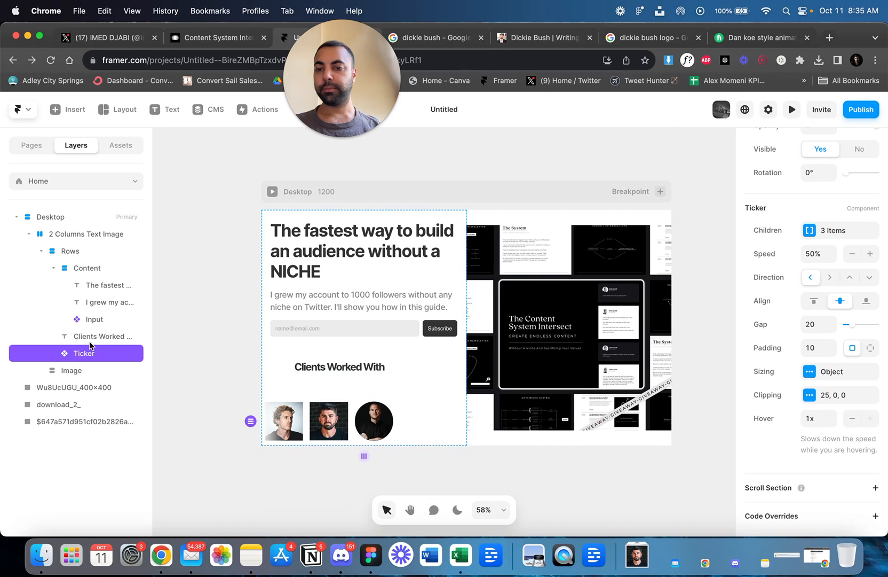
click(334, 368)
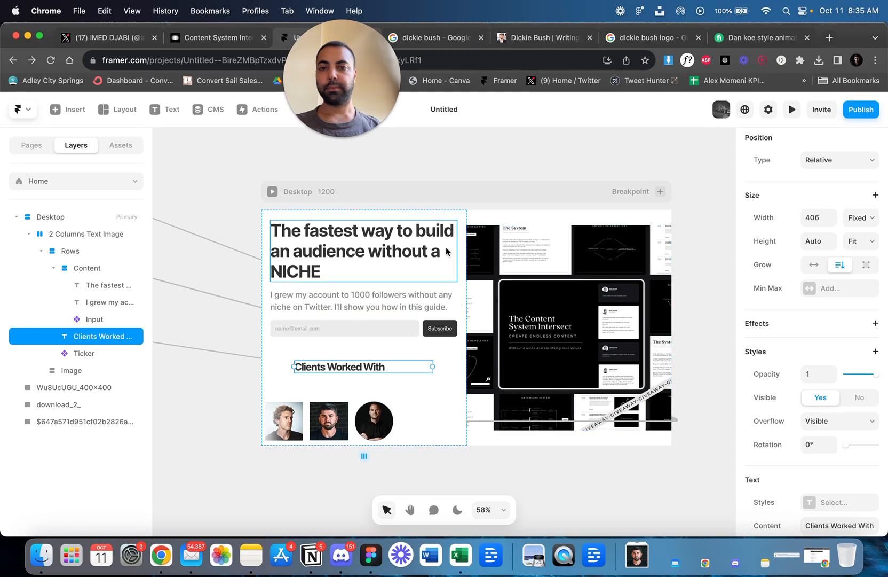
Reduce the Rows stack's gap to 50 and tighten it further on the canvas to 21.
click(319, 354)
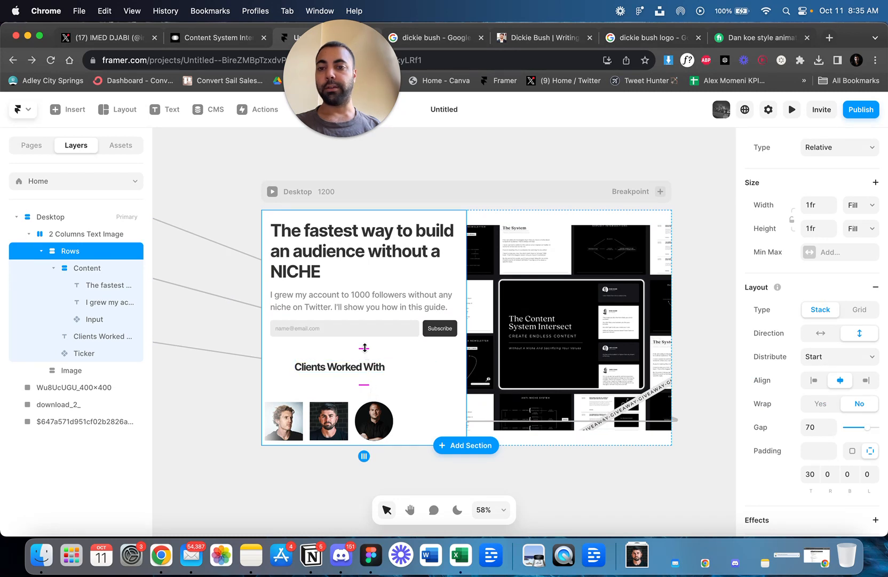
drag(364, 347, 364, 341)
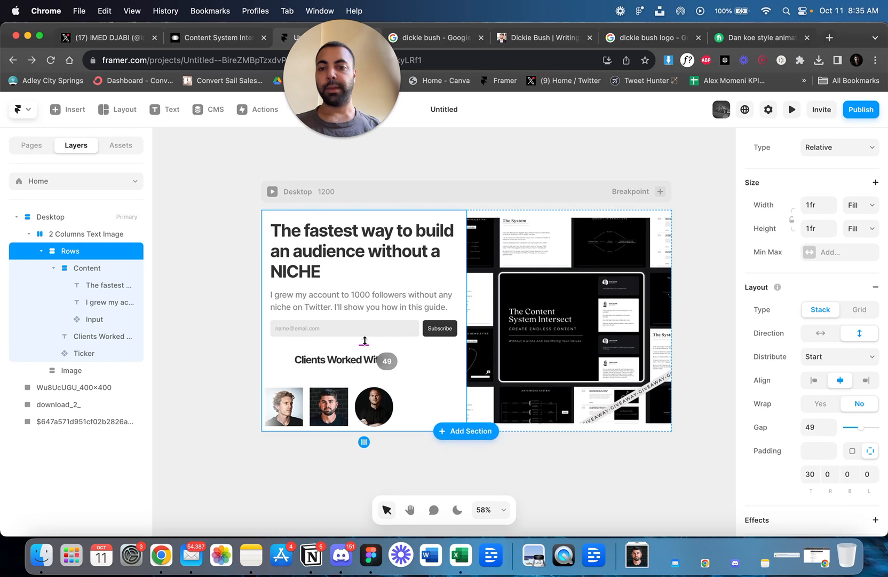
click(819, 421)
text(50)
key(Return)
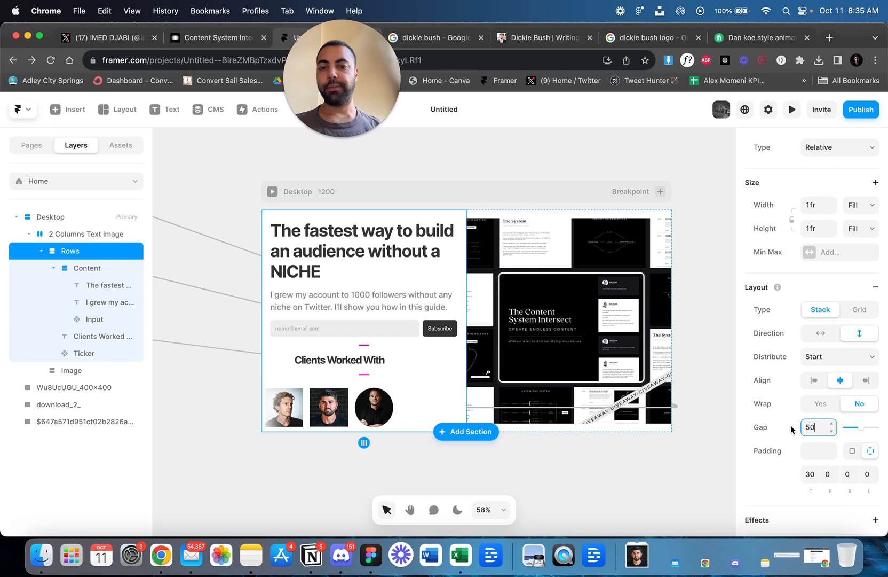
drag(364, 374, 363, 365)
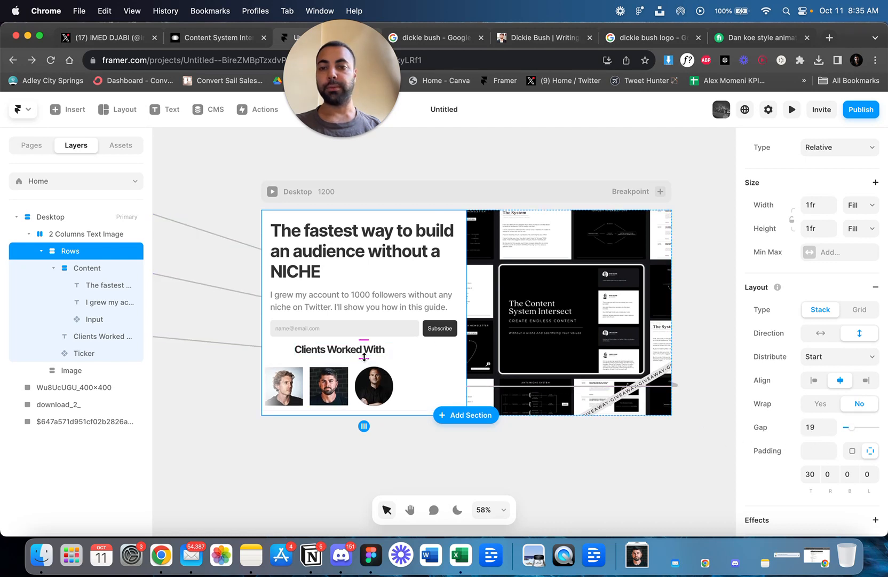
drag(364, 358, 365, 356)
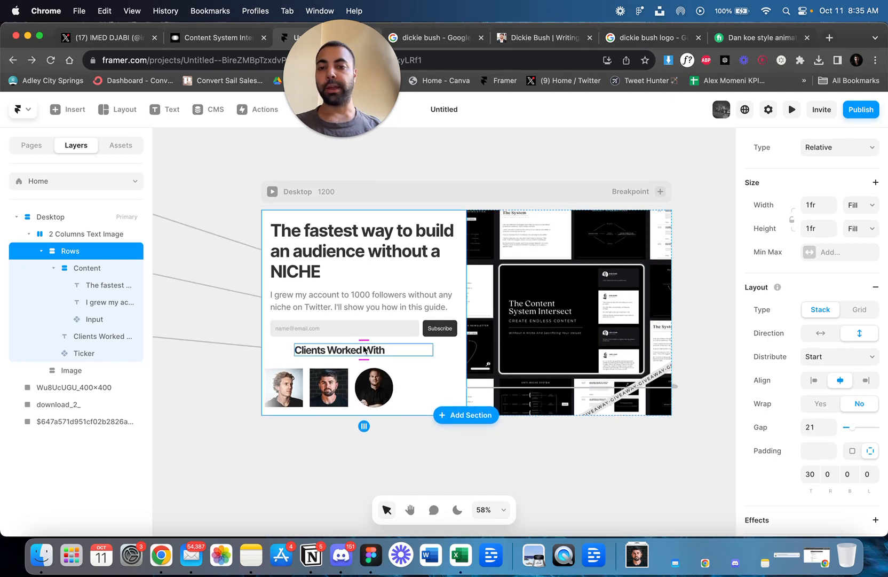
Wrap the "Clients Worked With" heading and the headshot ticker together in a new stack.
click(365, 347)
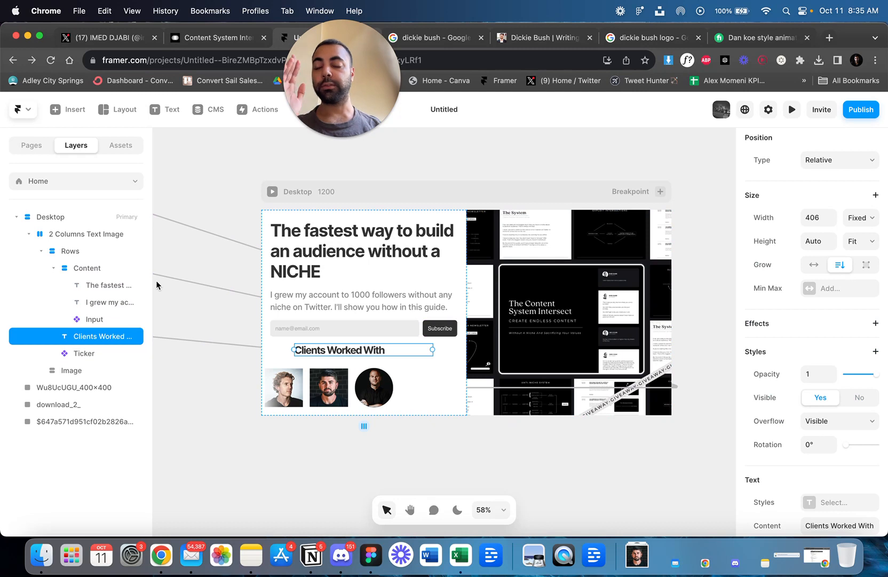
click(90, 271)
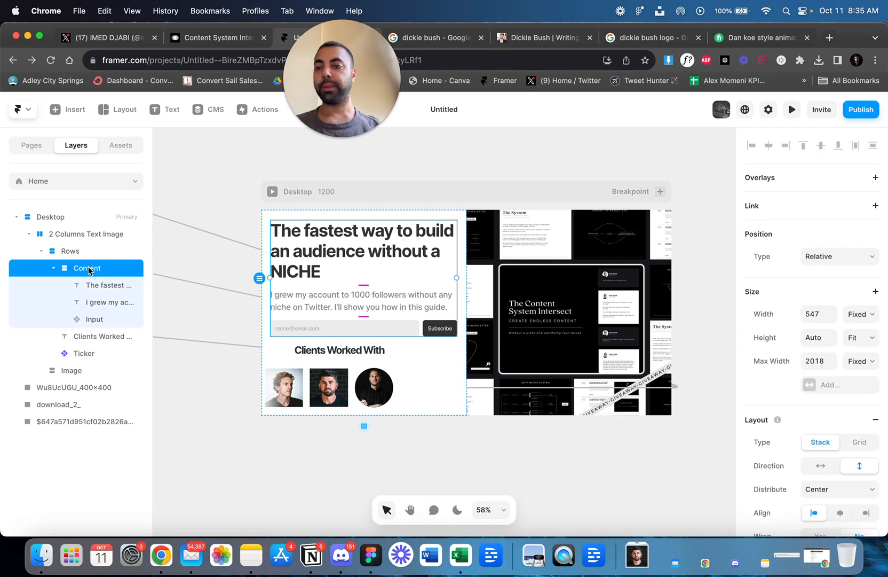
click(89, 339)
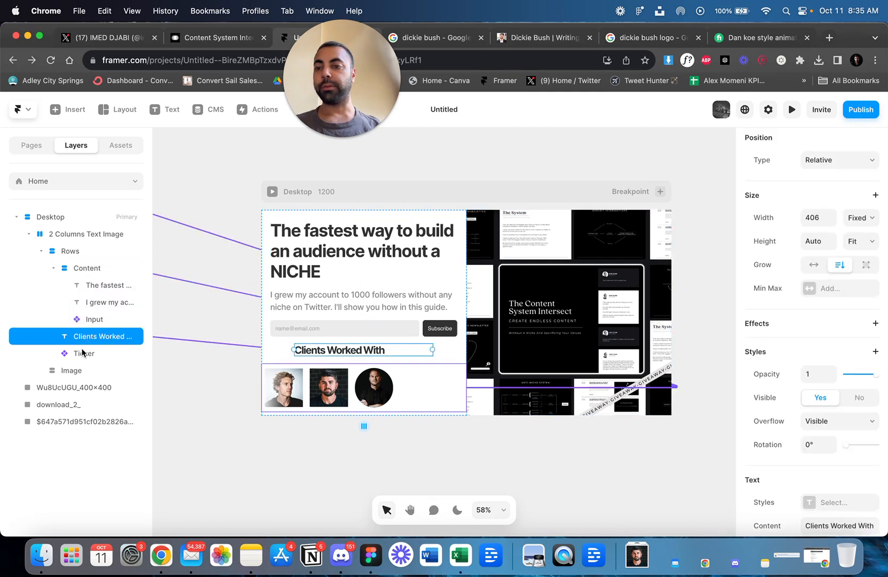
shift+click(85, 351)
right_click(91, 342)
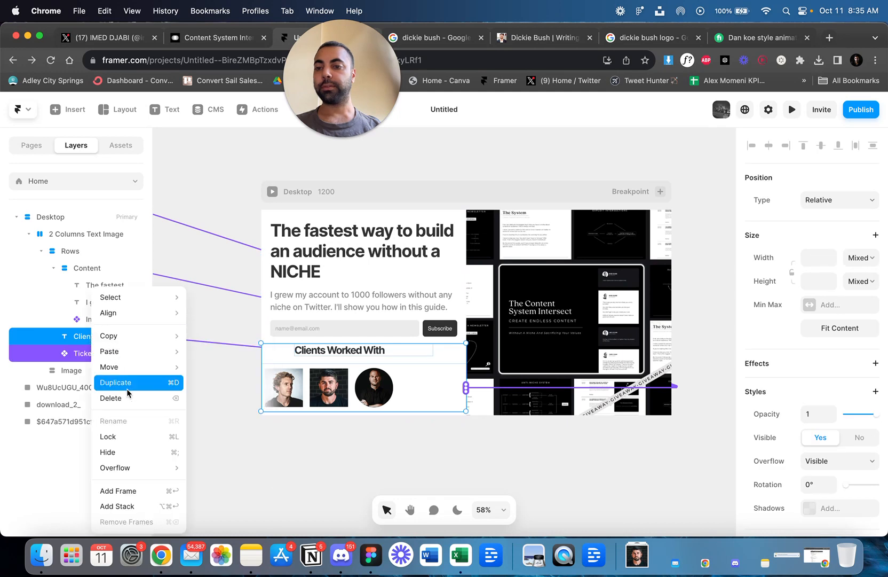
click(131, 506)
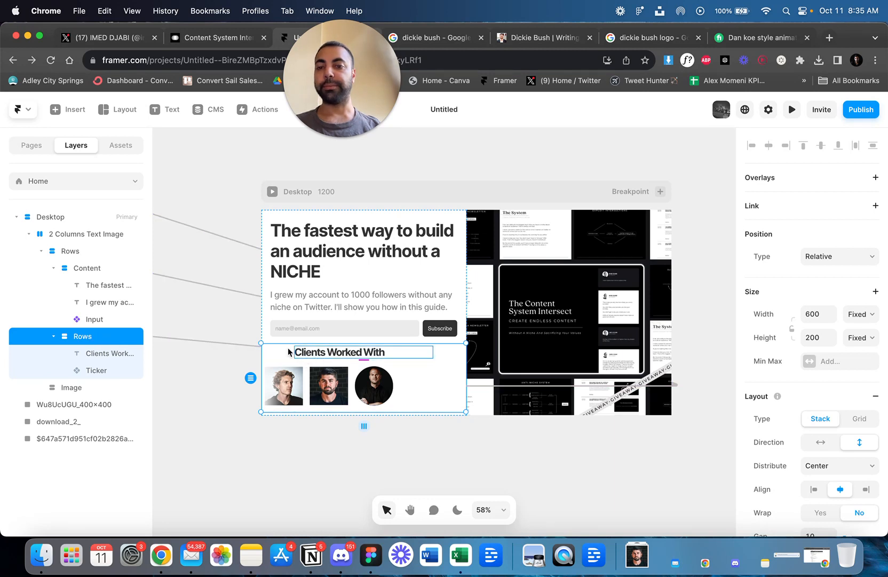
Widen the gap between the Content stack and the new clients stack on the canvas, and set it to 40.
click(266, 327)
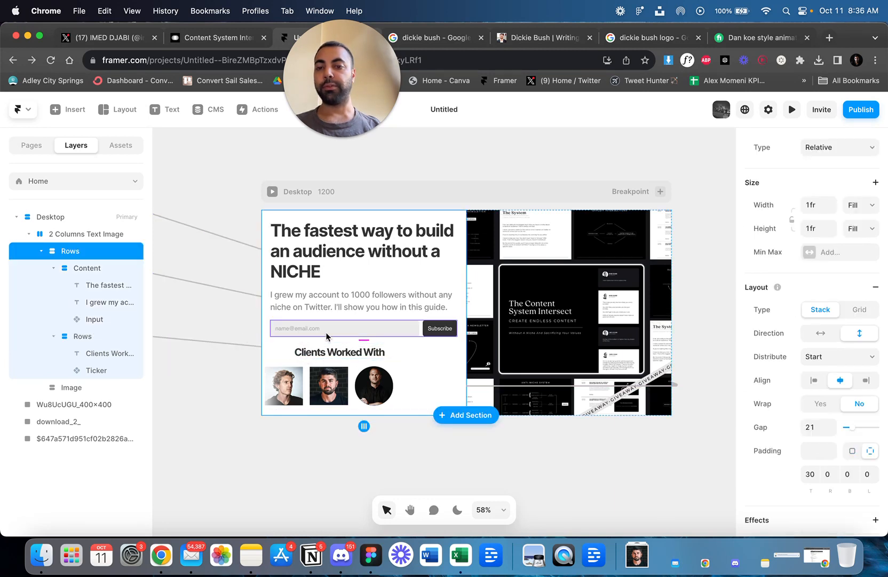
drag(364, 339, 364, 345)
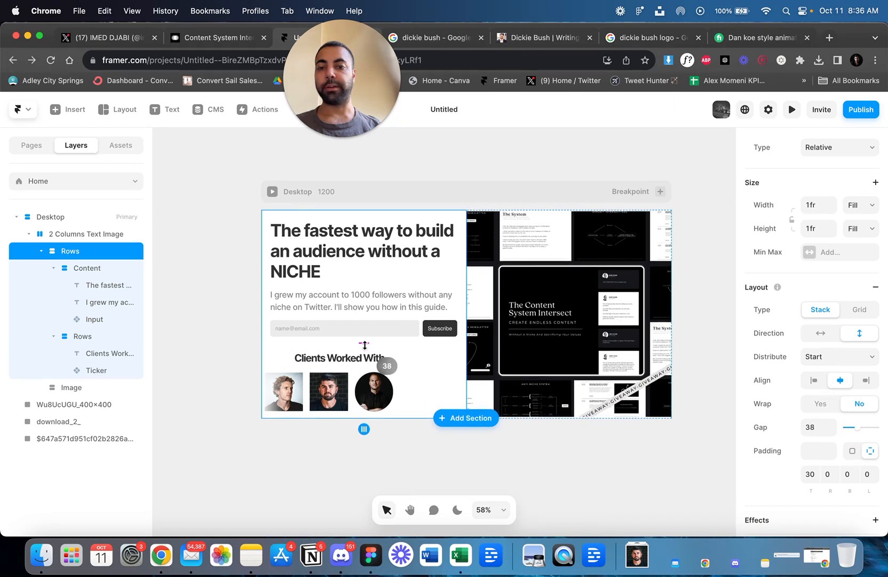
click(810, 430)
key(Return)
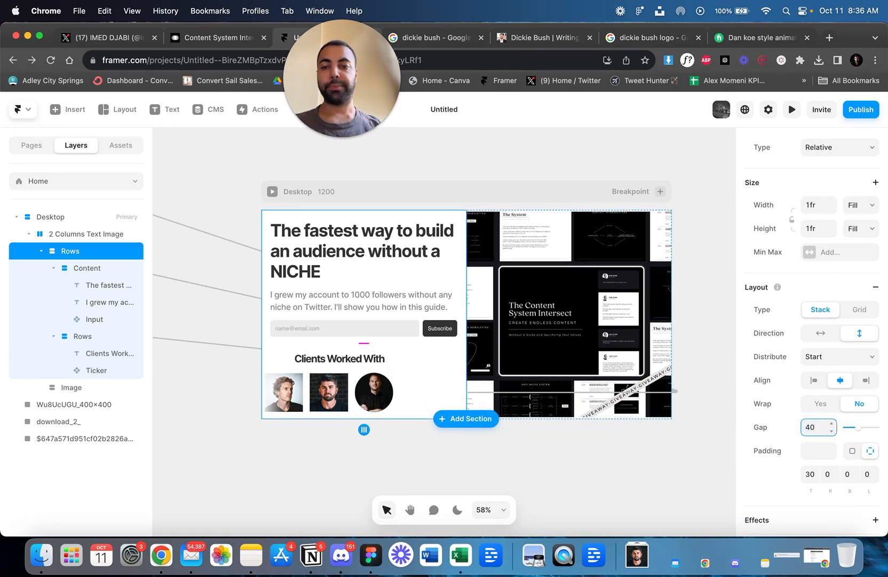
Review the layout settings of the stack holding the heading and ticker, and check the page in preview.
click(399, 364)
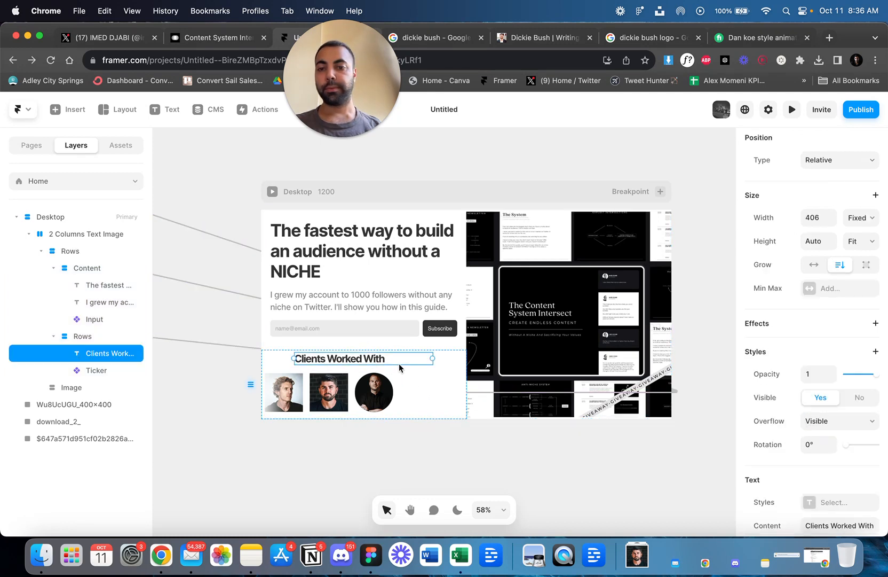
click(102, 337)
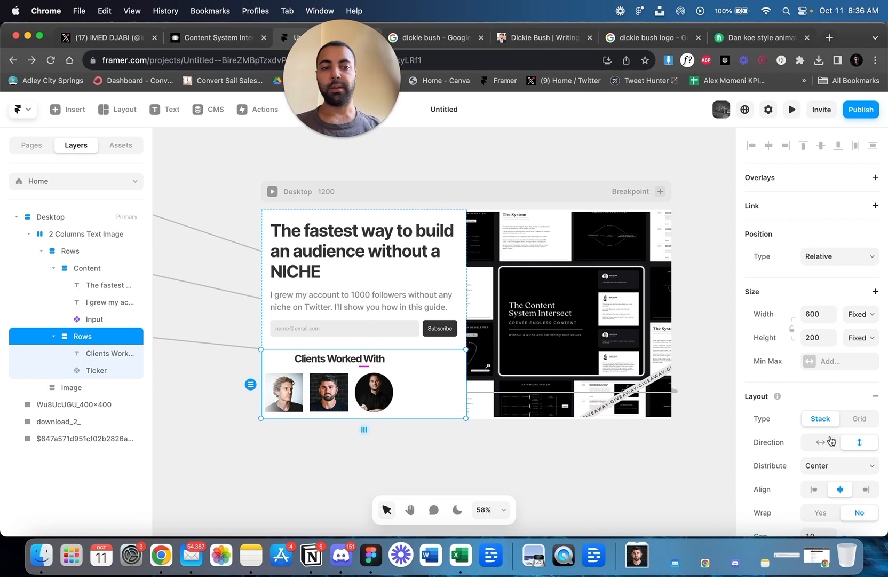
scroll(830, 441, down, 4)
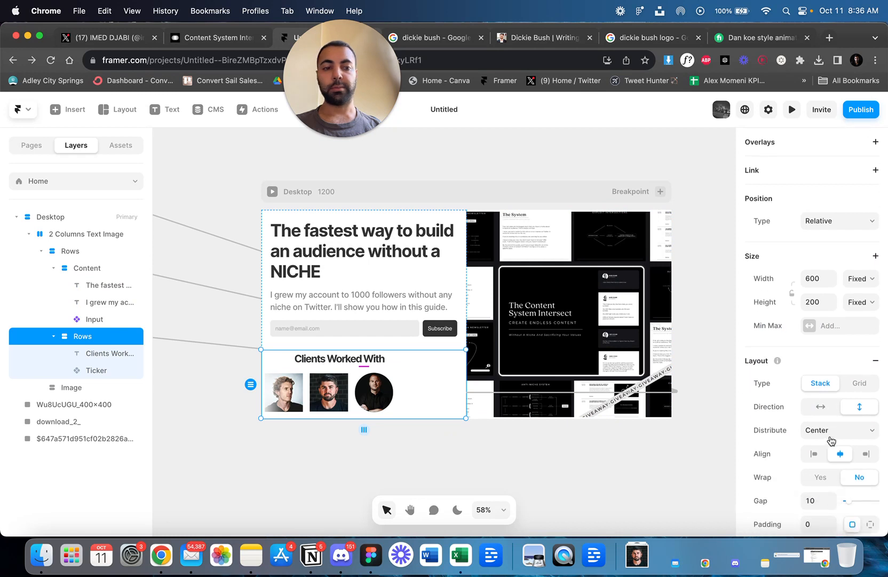
click(500, 163)
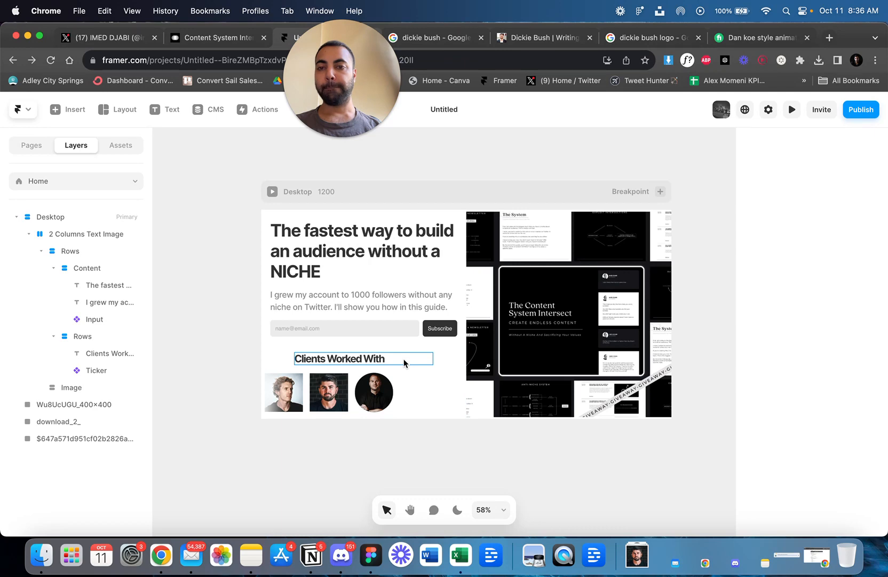
click(792, 110)
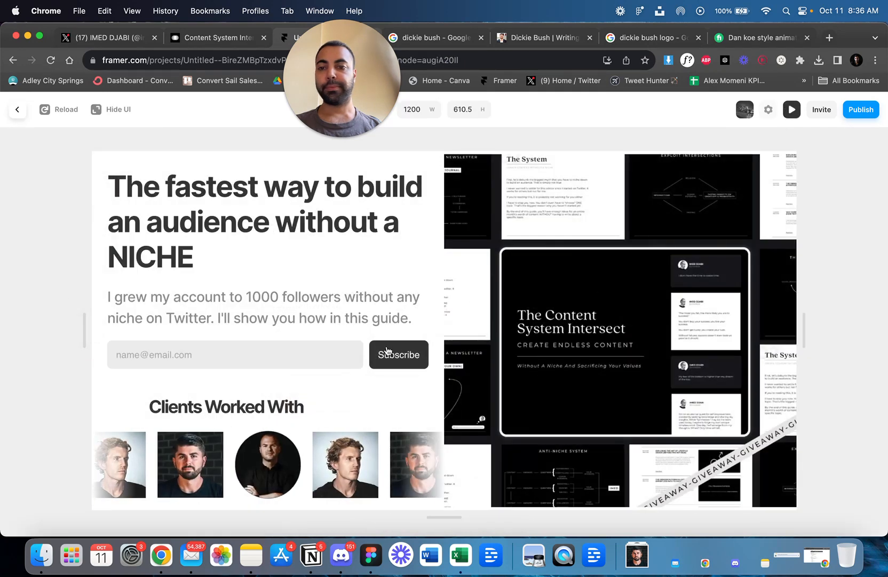
click(784, 111)
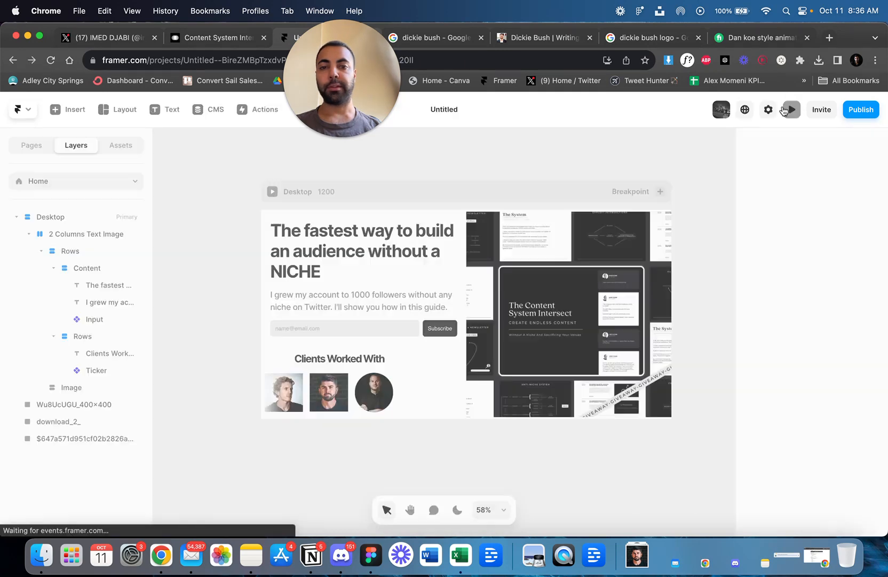
Centre-align the text of the "Clients Worked With" heading and preview the page.
click(377, 358)
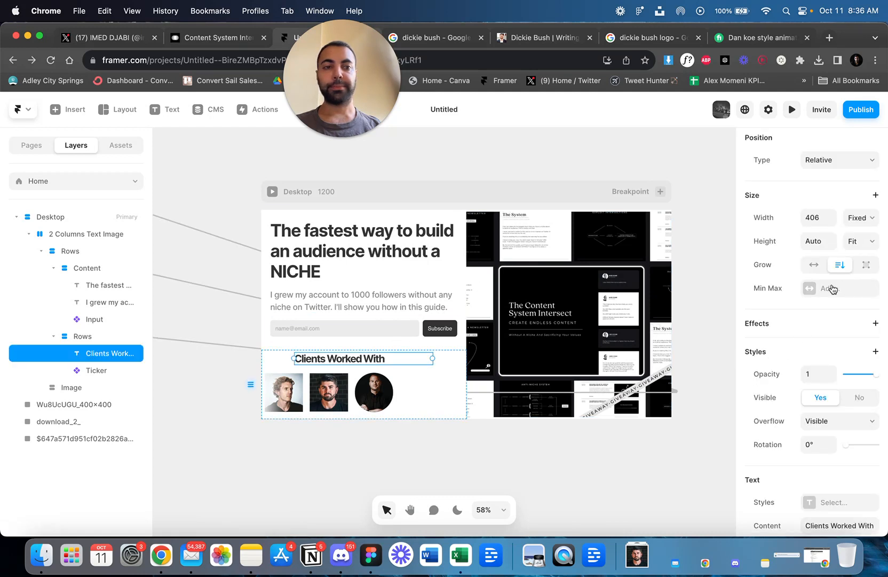
scroll(815, 414, down, 5)
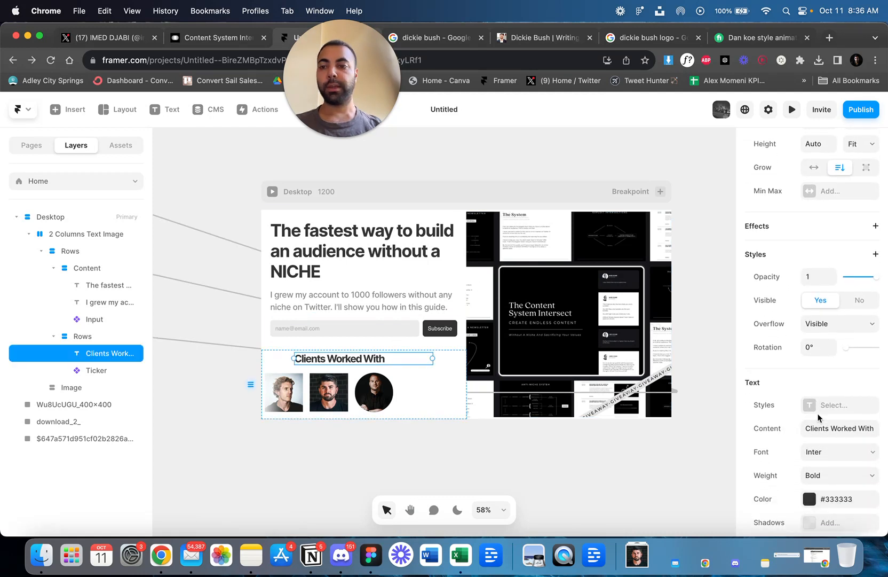
scroll(817, 416, down, 5)
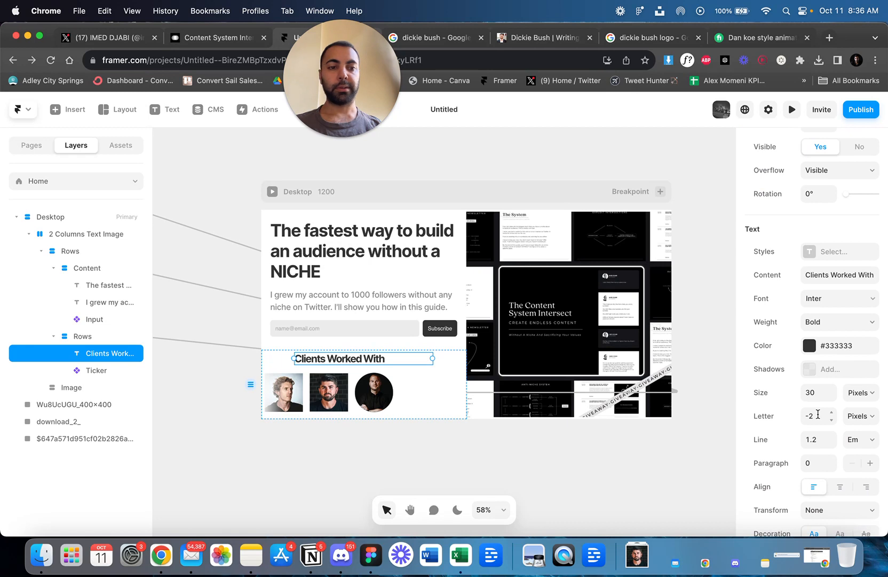
scroll(818, 413, down, 5)
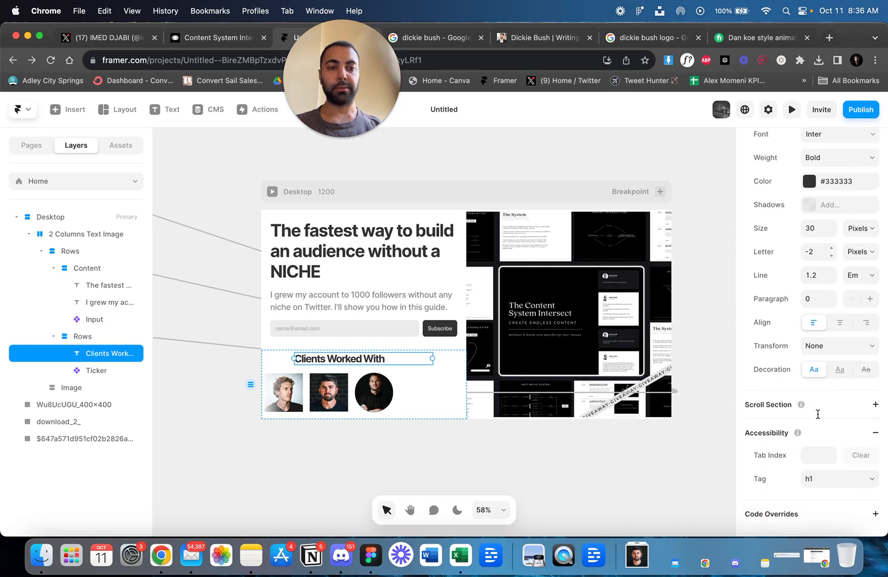
click(839, 322)
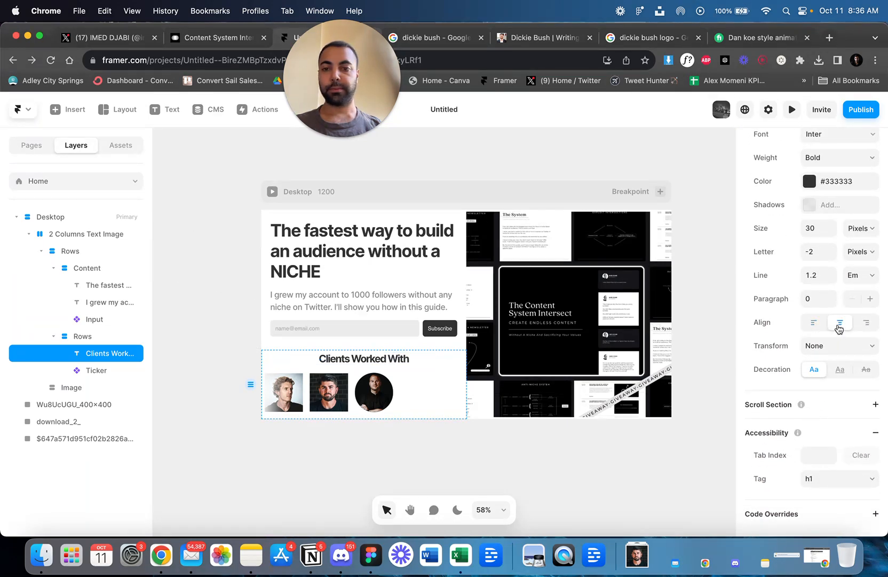
click(792, 109)
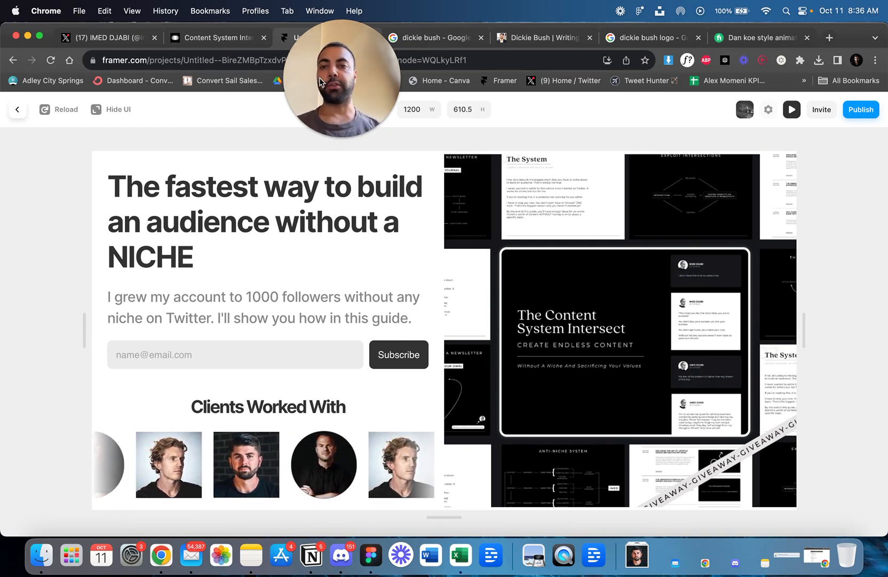
drag(380, 74, 87, 103)
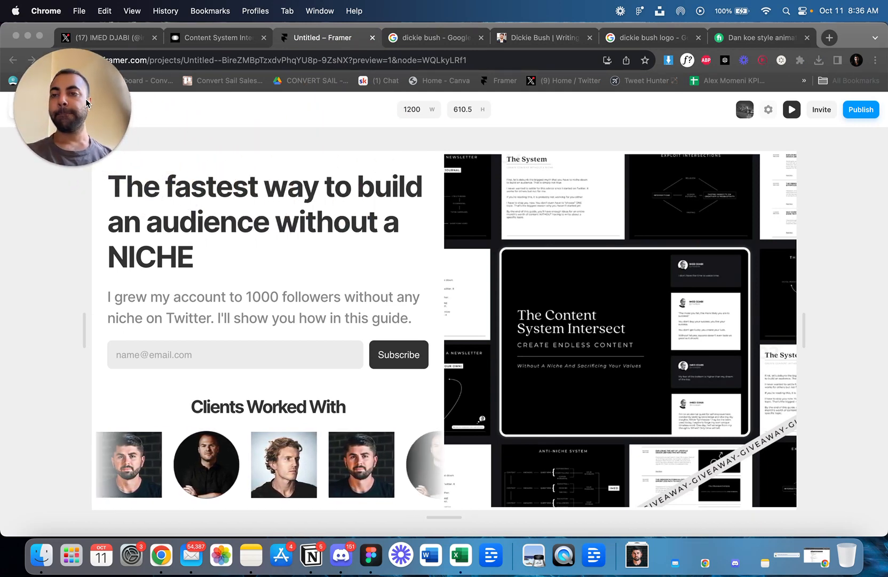